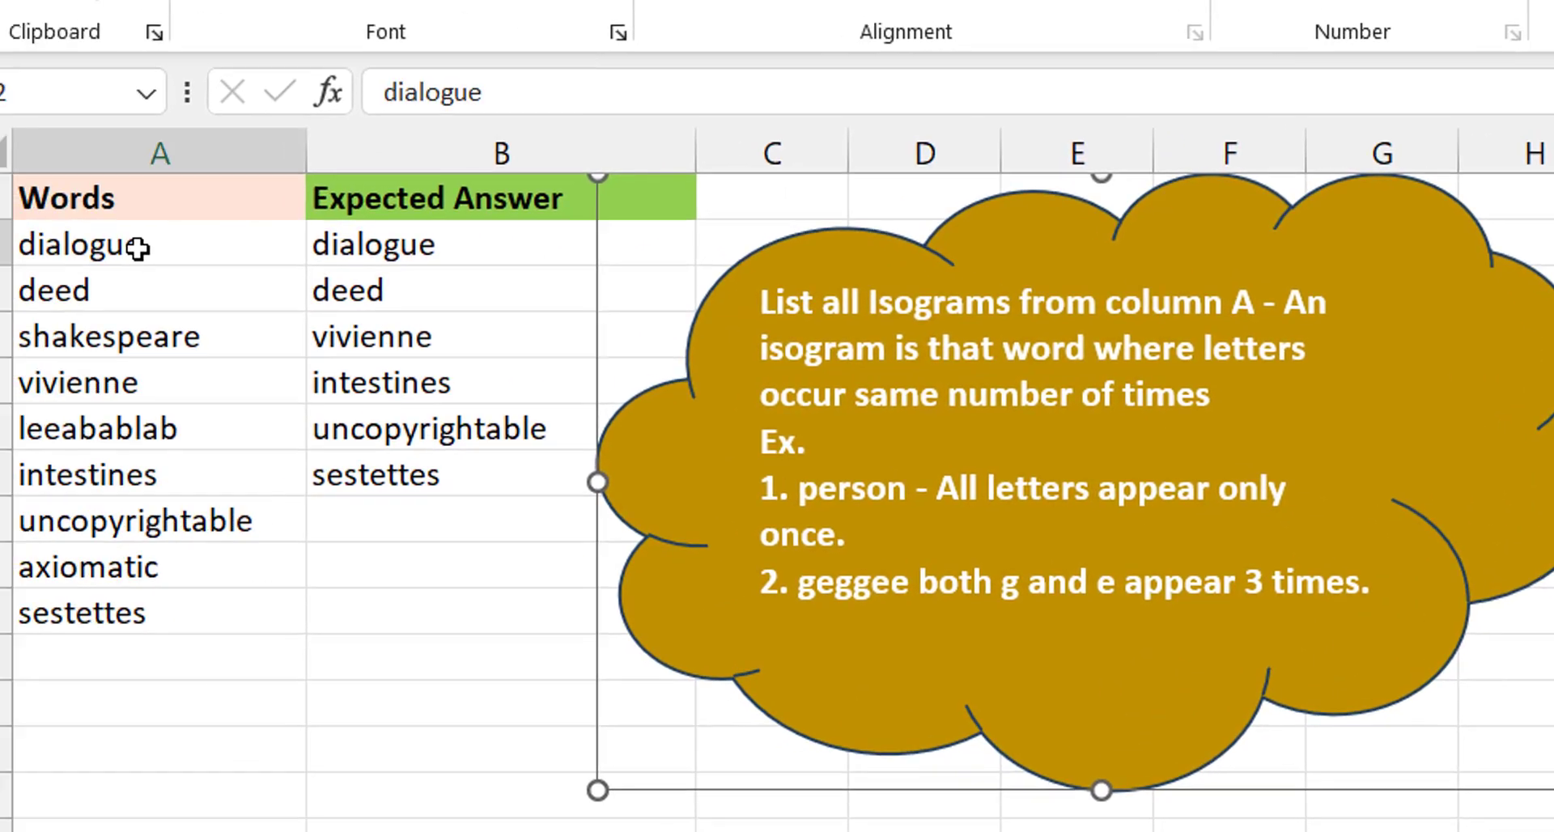
Step: Delete the isogram instruction cloud callout from the sheet
left_click(137, 248)
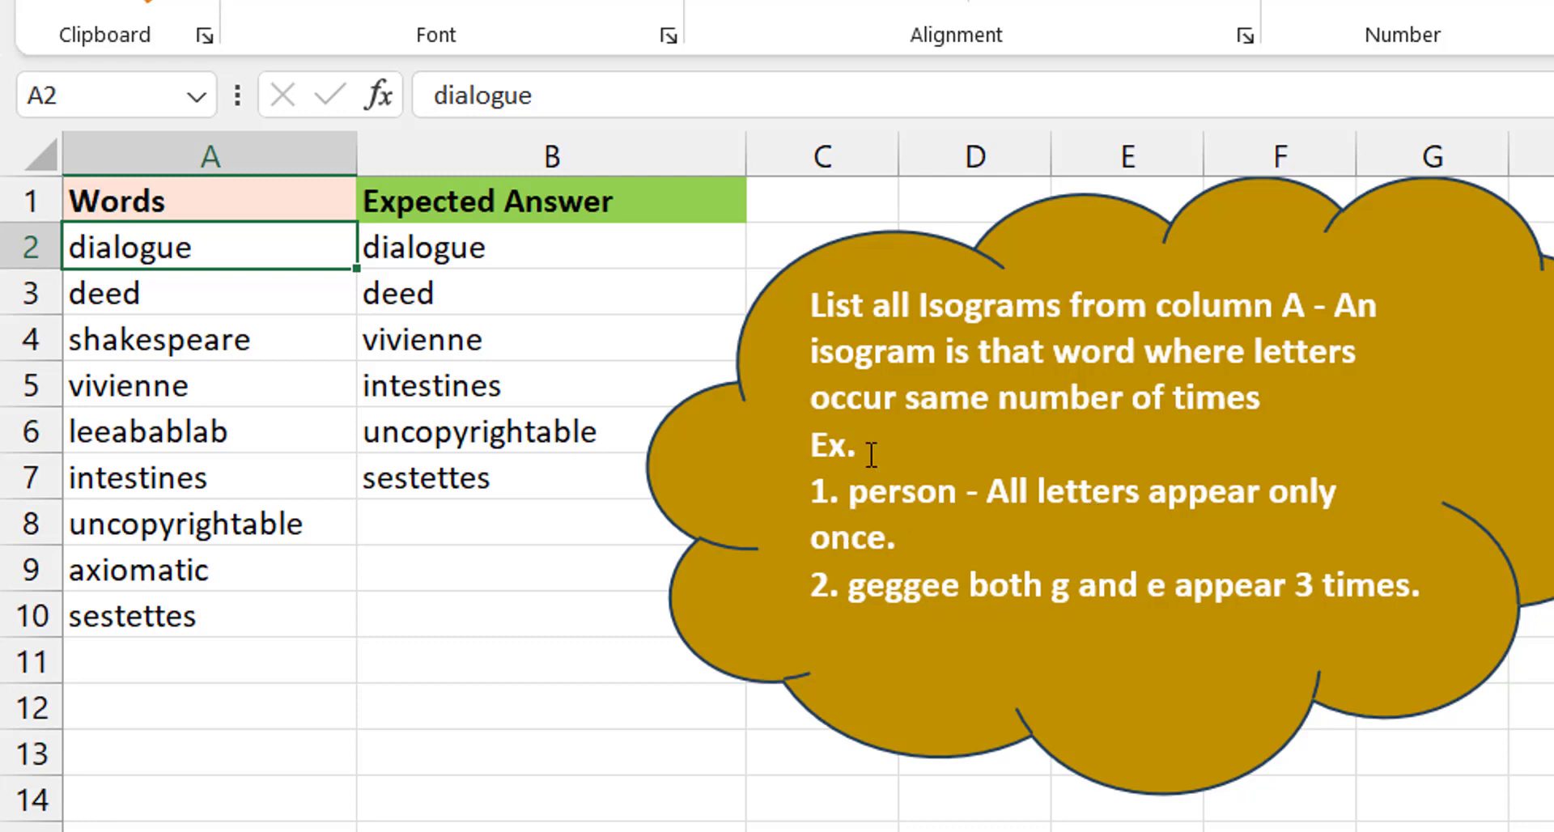
left_click(893, 497)
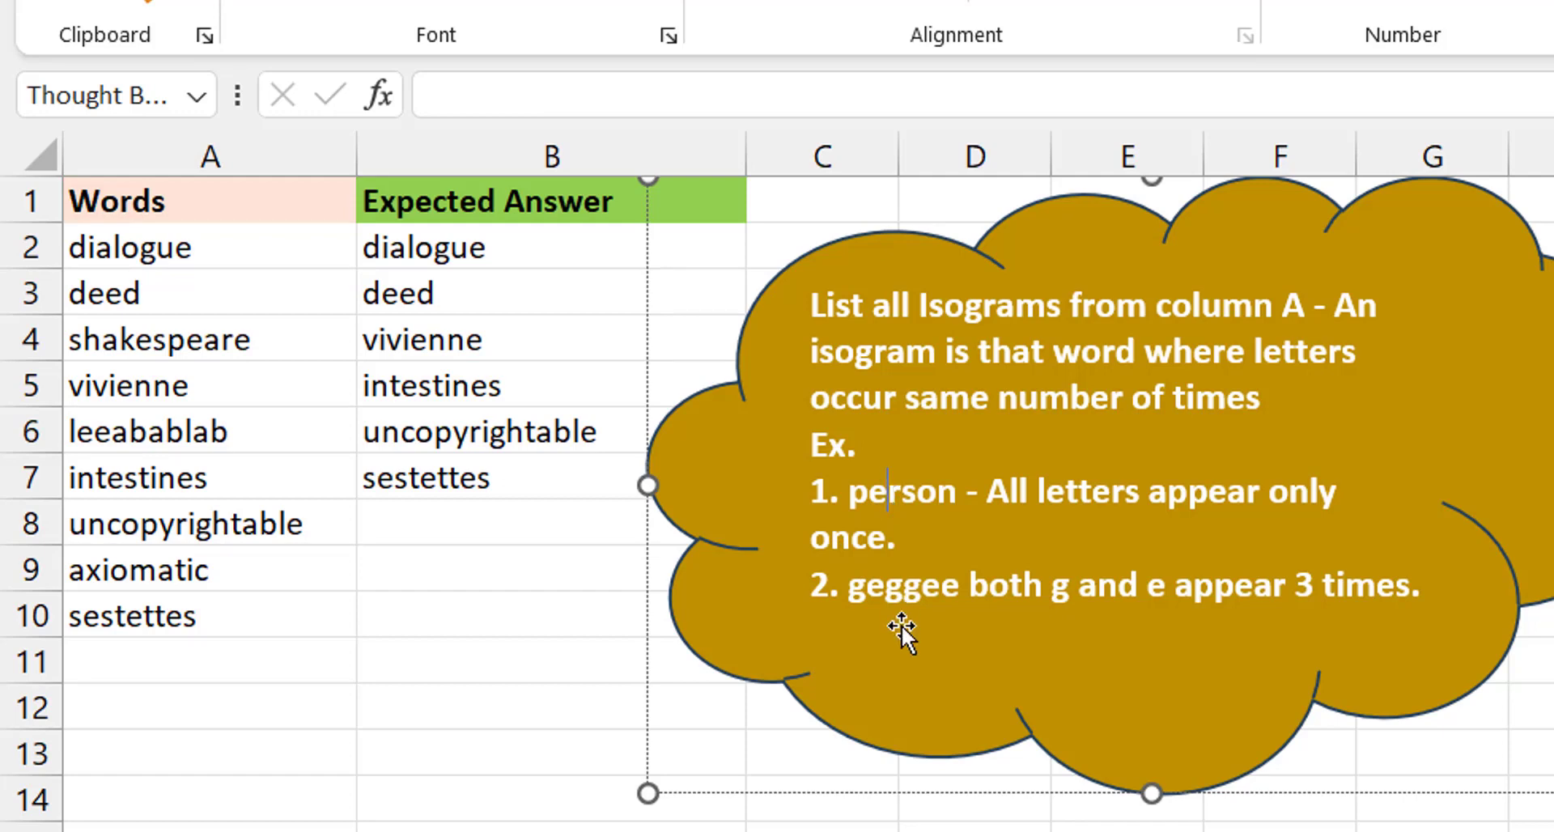
left_click(884, 597)
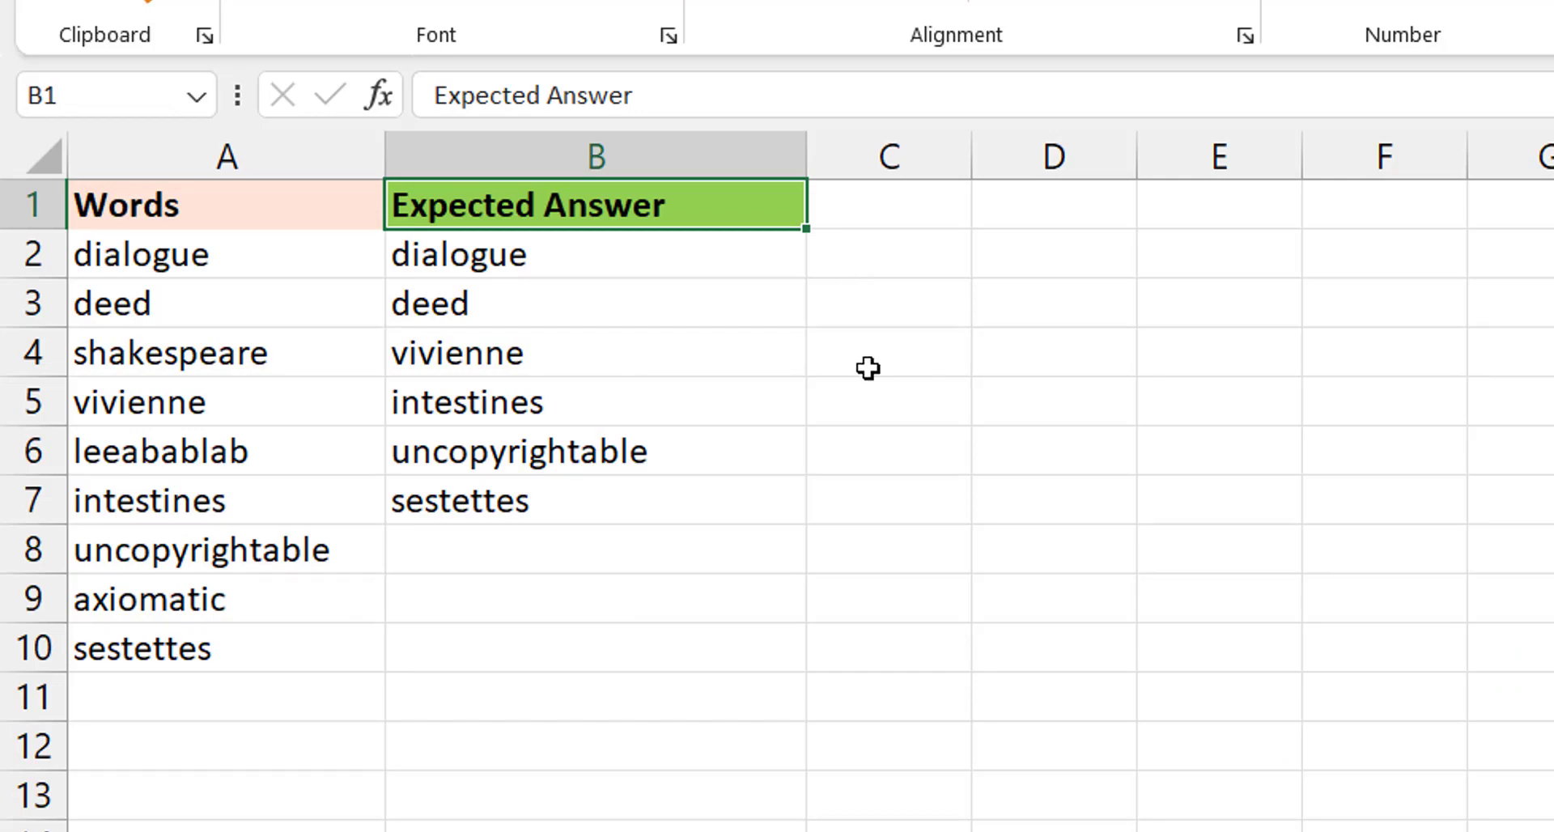
Step: Test =MID(A5,1,1) in C5, then change the start position to 2 to return single letters
left_click(807, 358)
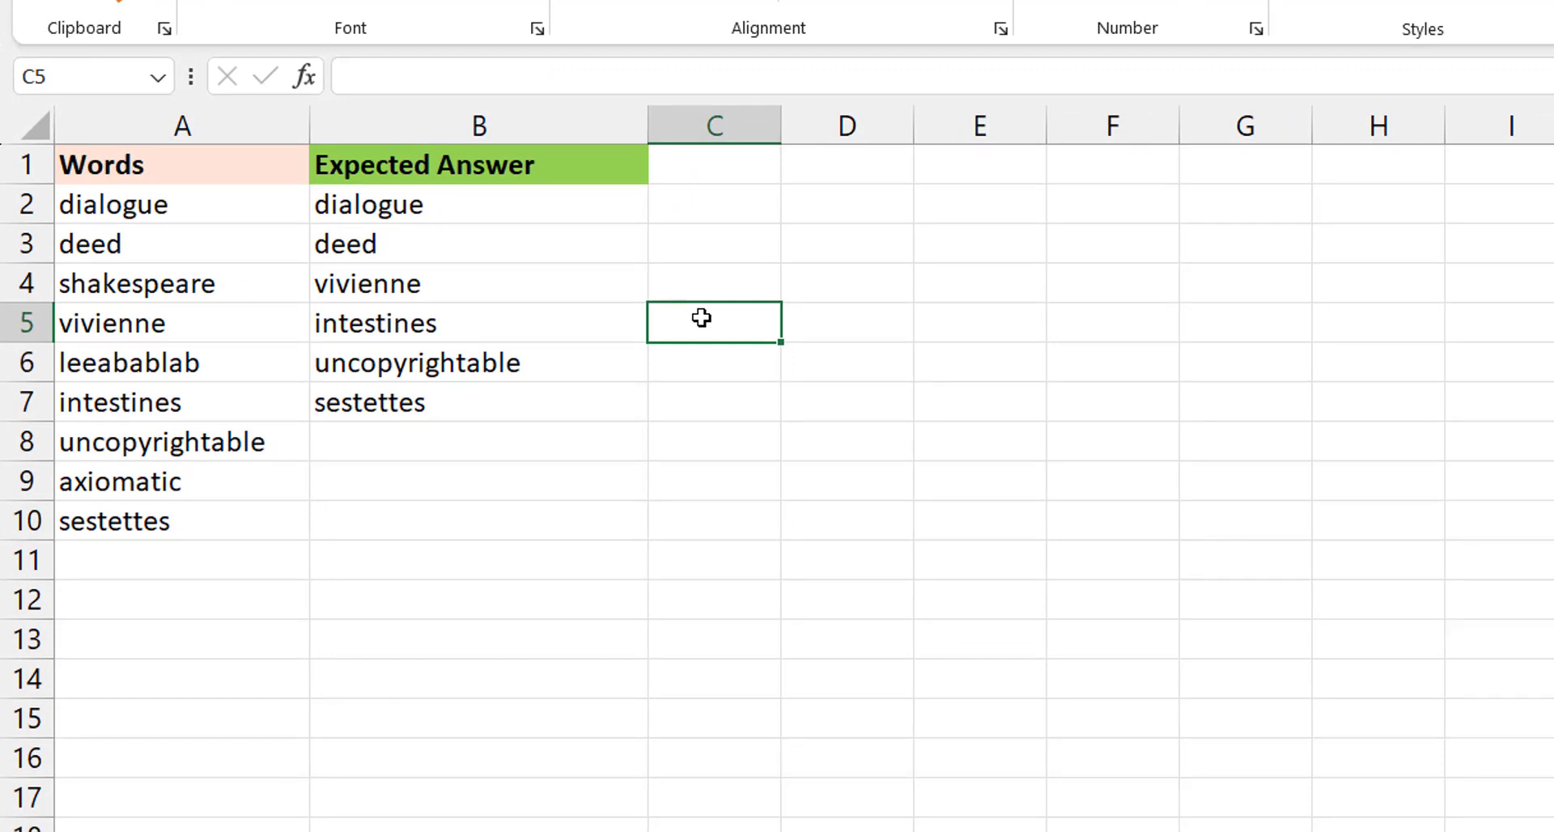
type("=mid")
key("Tab")
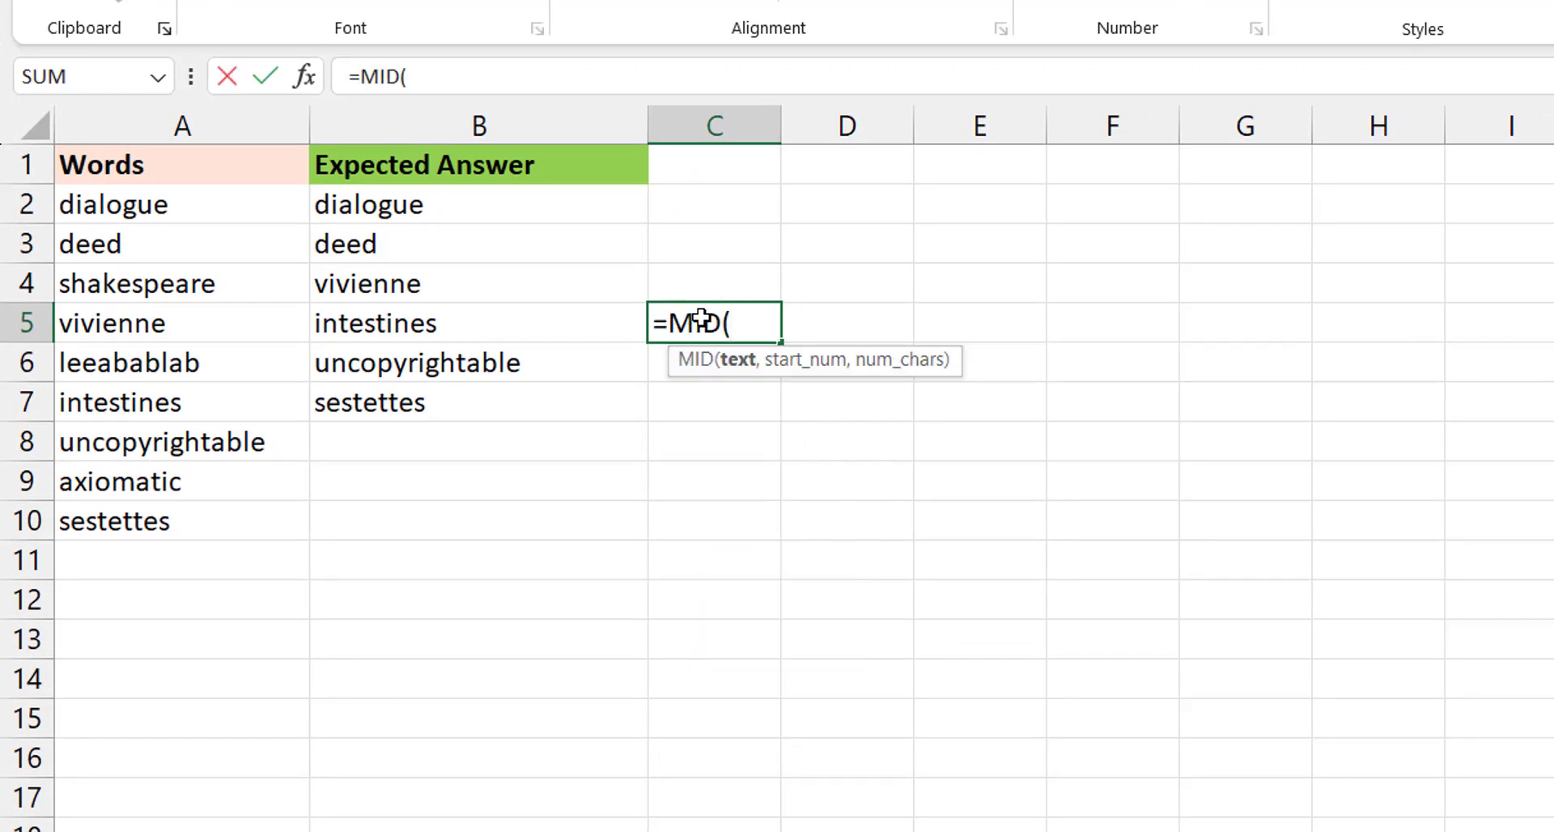
key("Left")
key("Left")
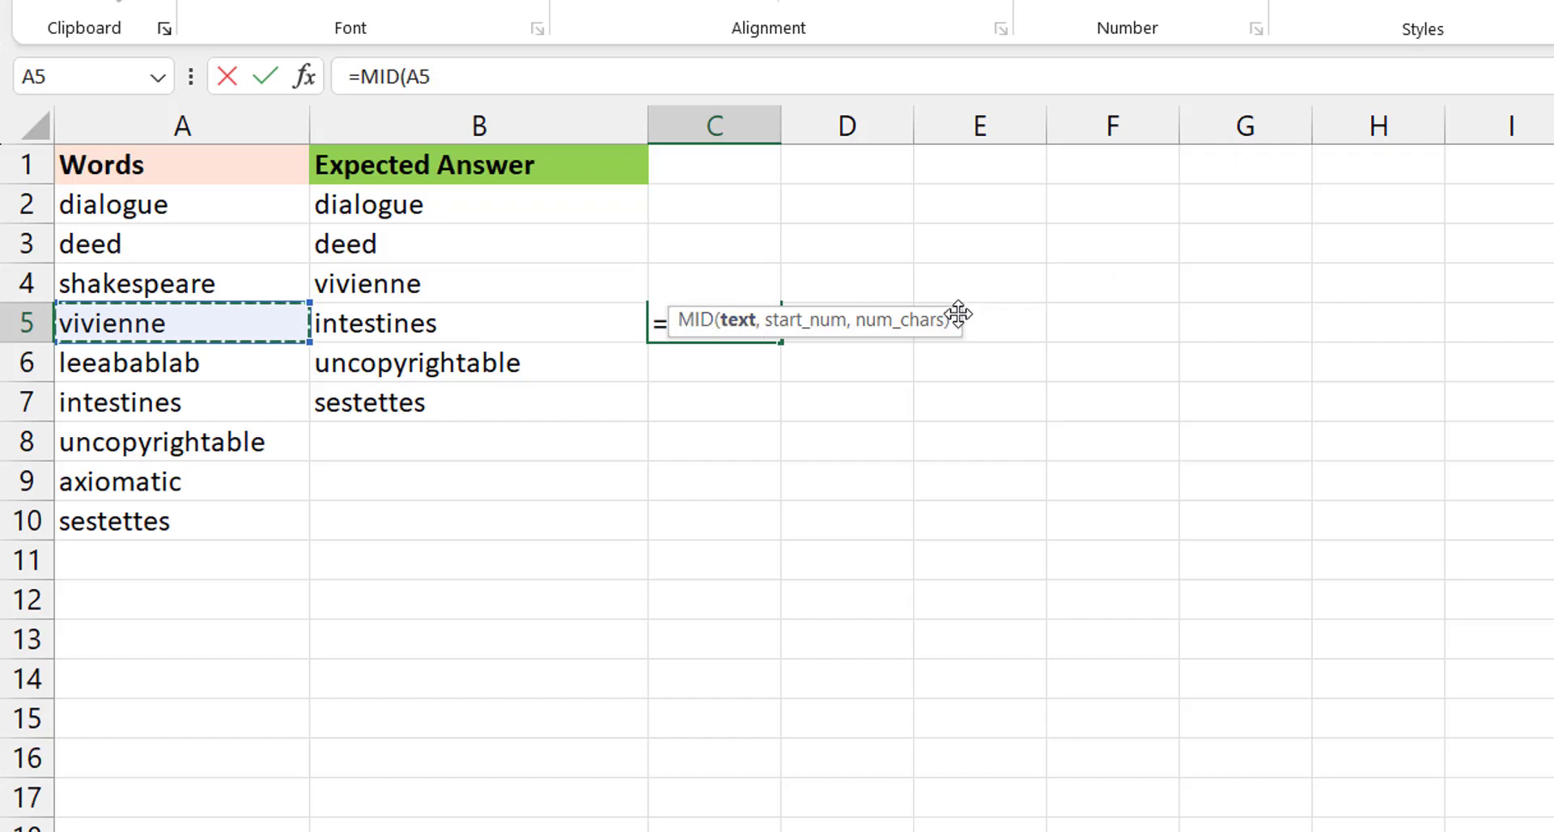
left_click_drag(958, 314, 975, 399)
type(",")
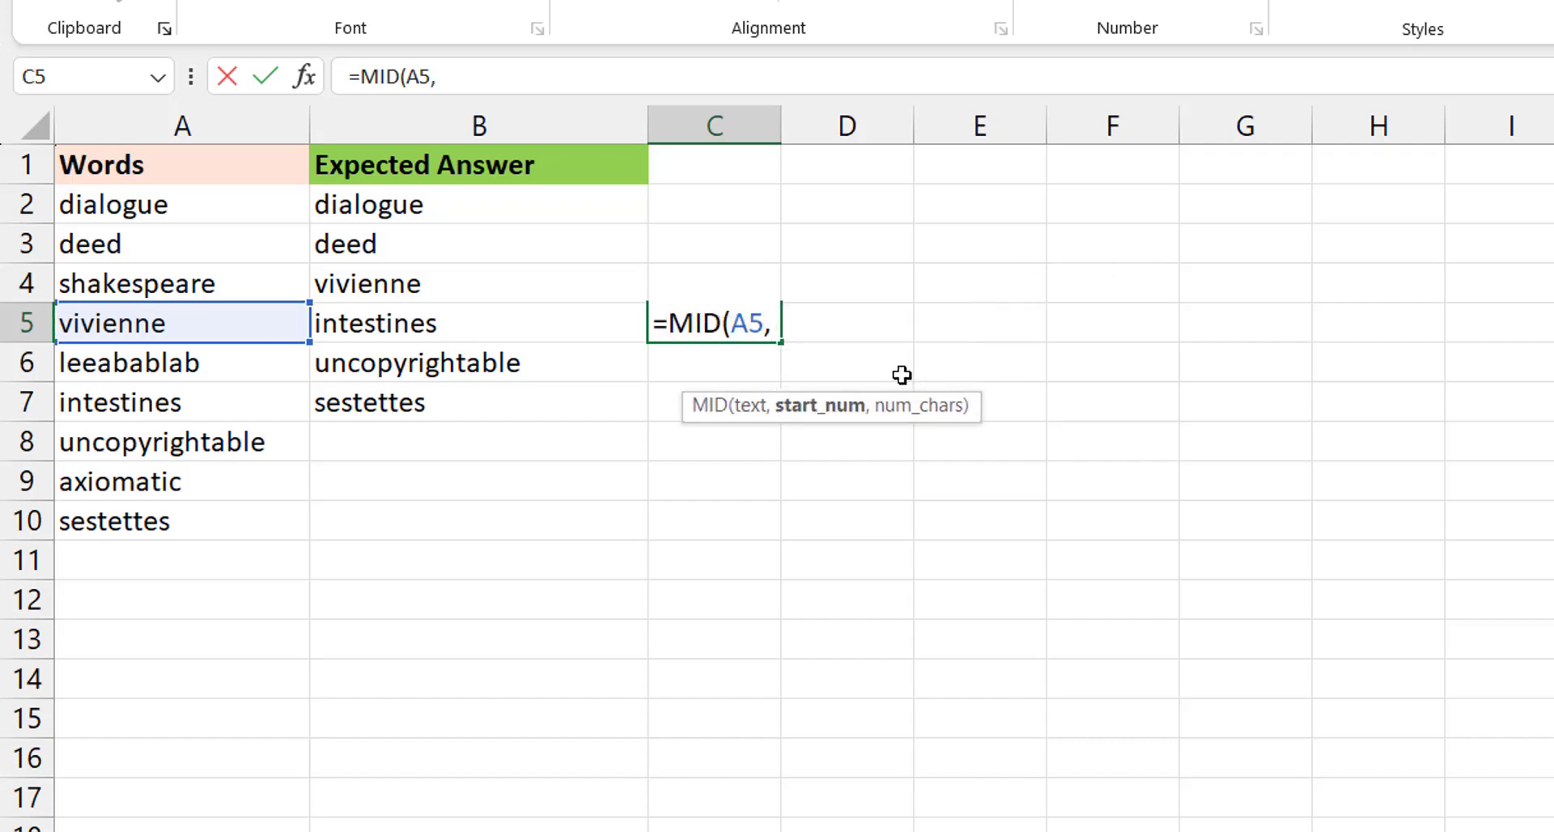
type("1,1)")
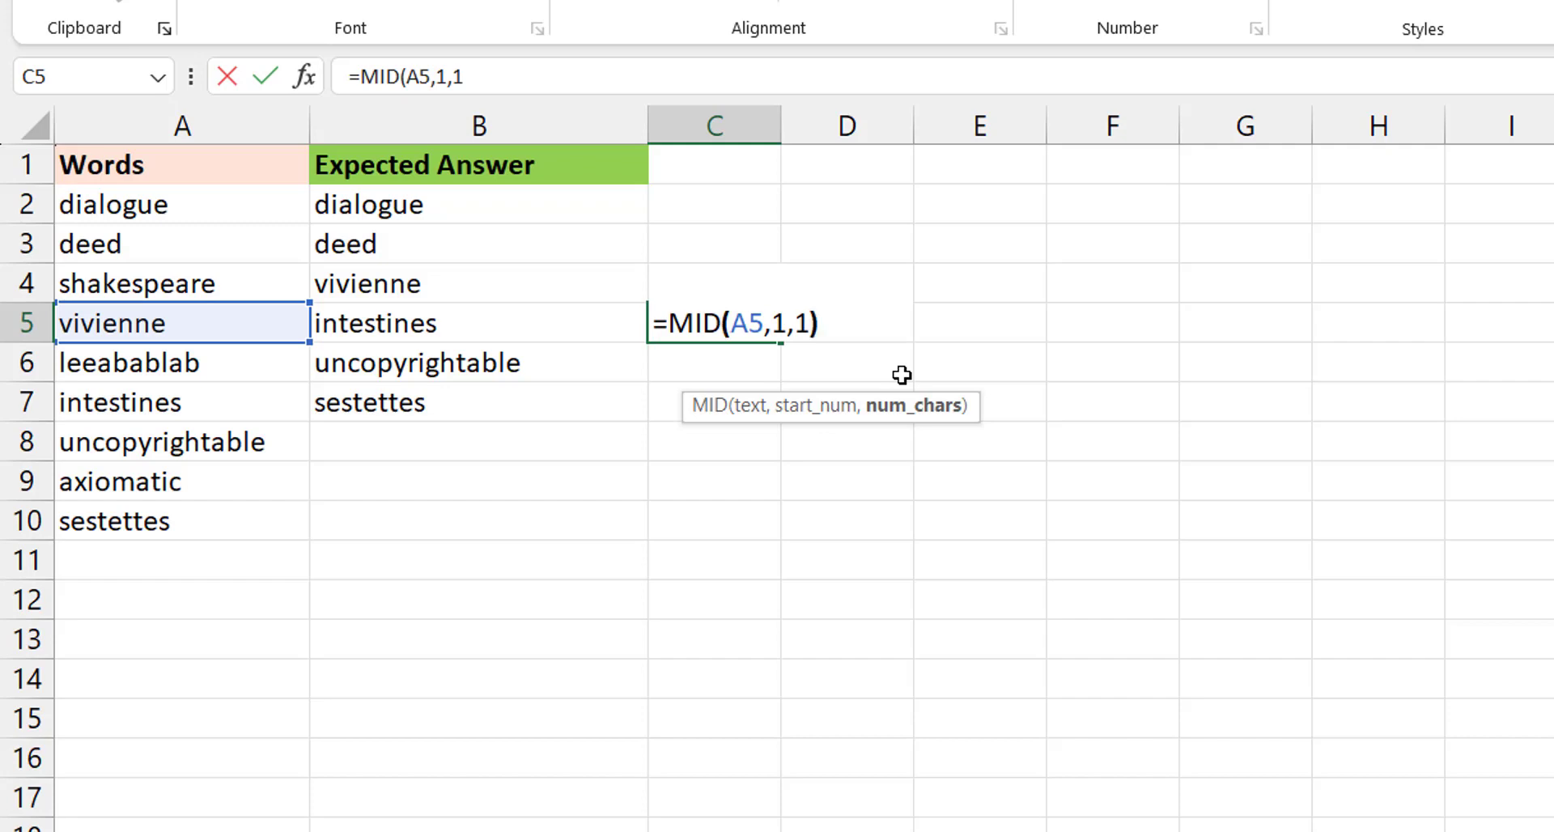
key("ctrl+Return")
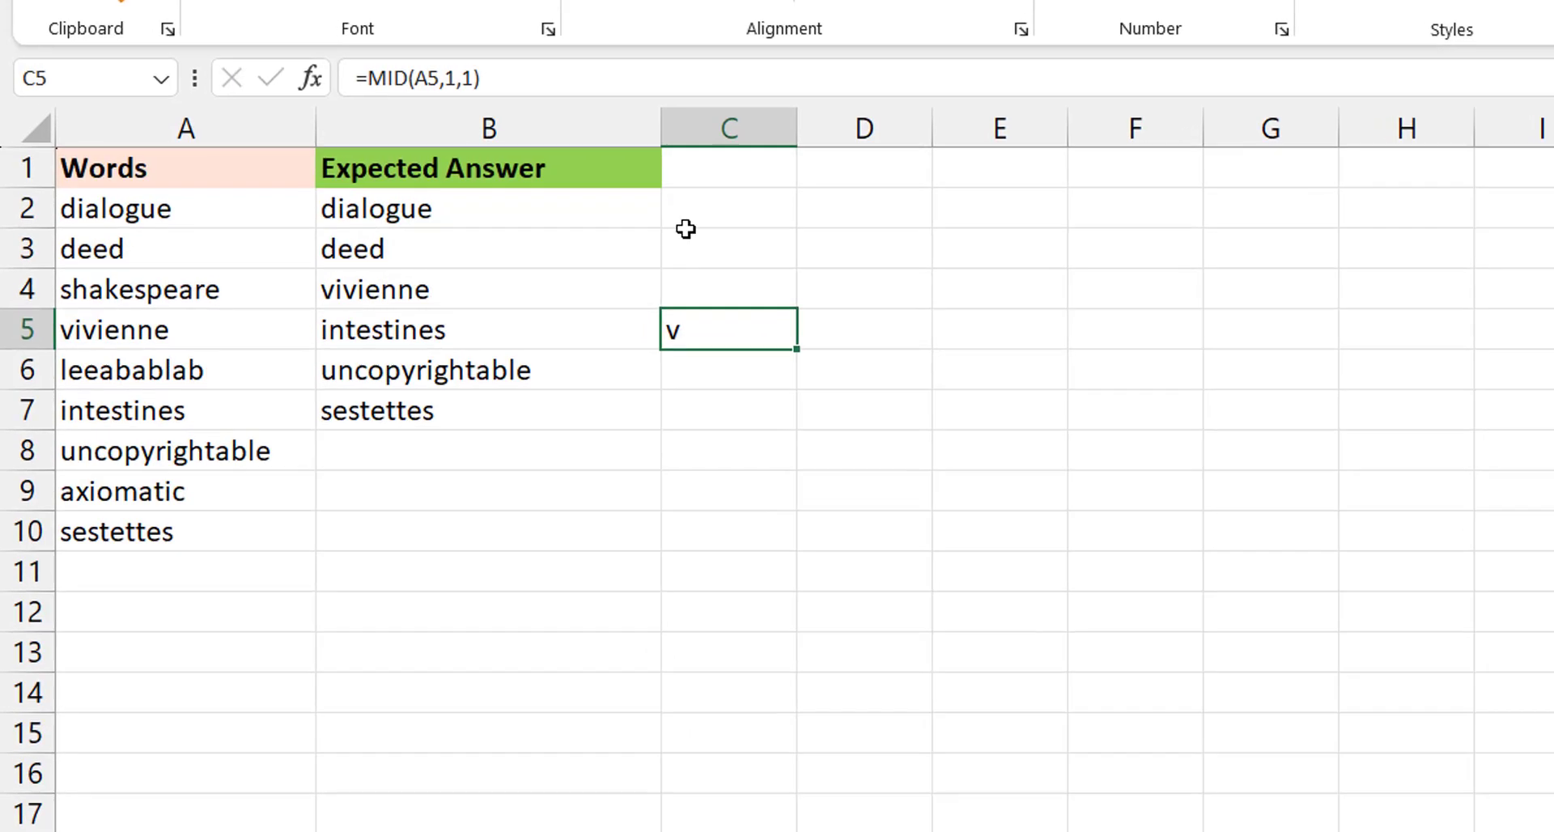
left_click(453, 79)
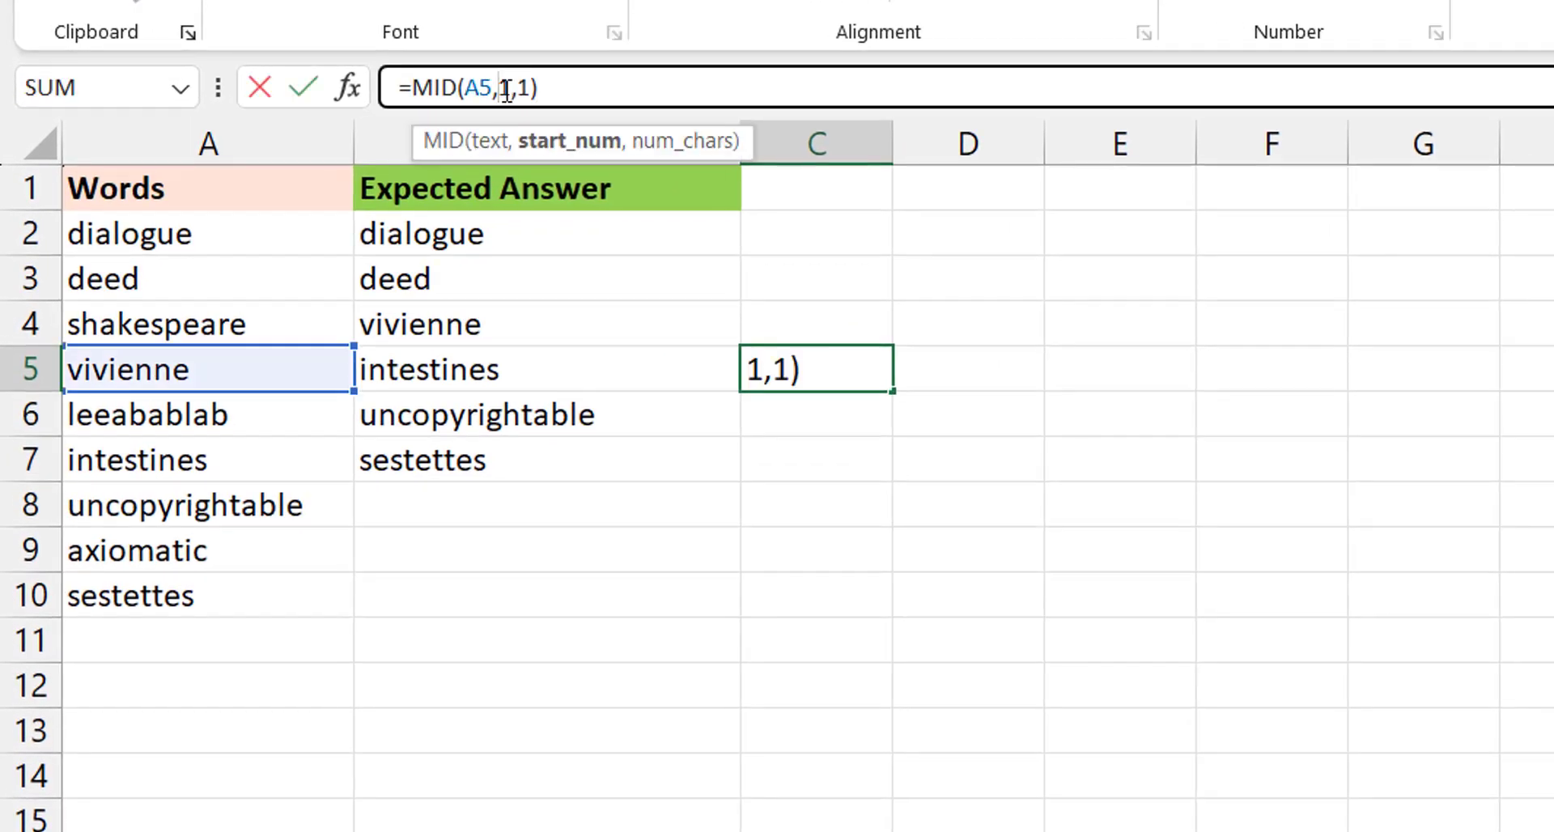
key("Delete")
type("2")
key("ctrl+Return")
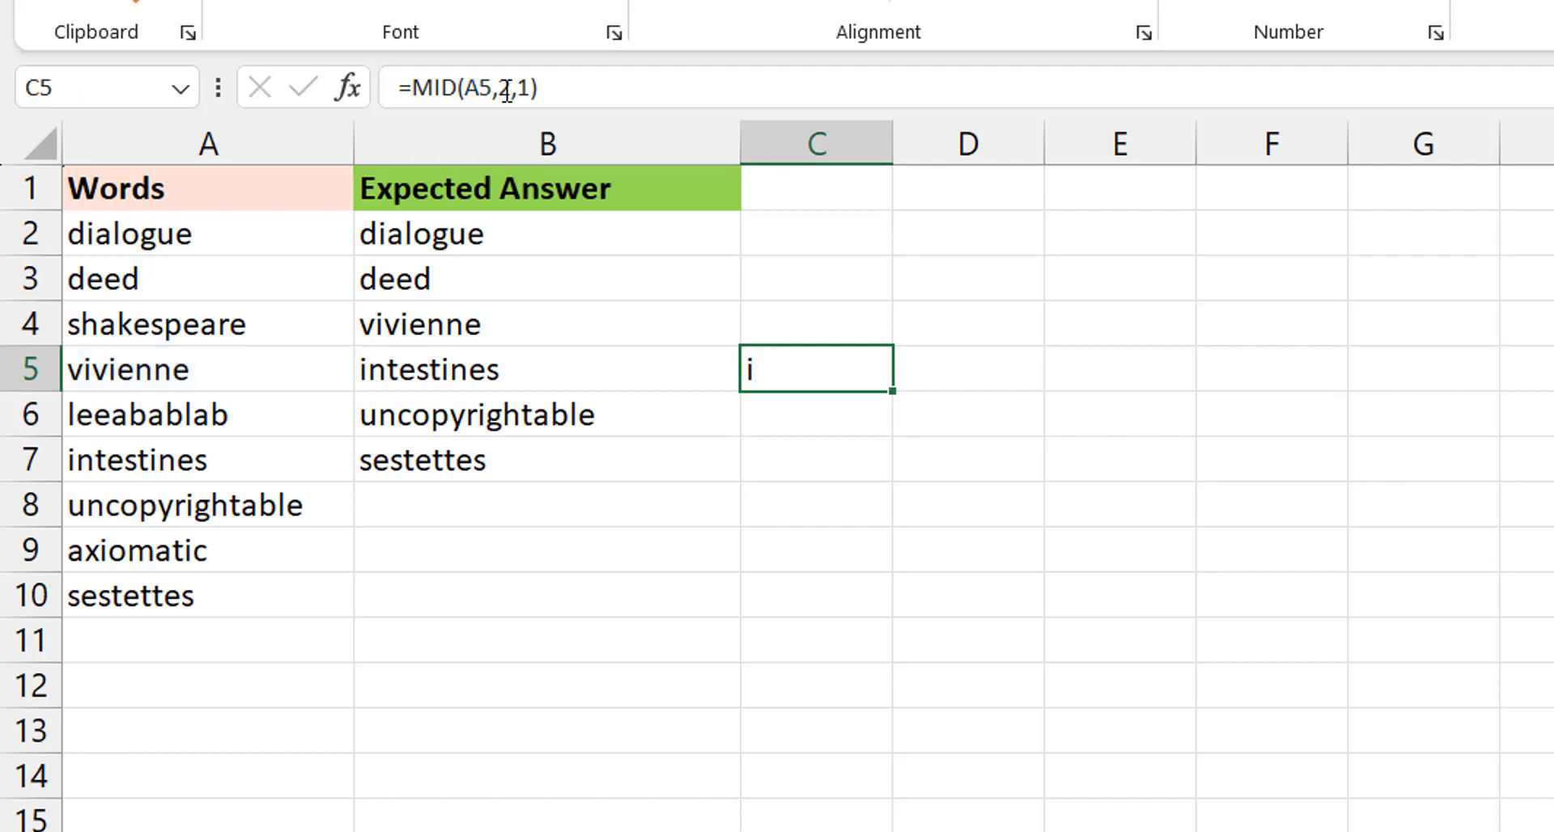
Step: Replace the start position with SEQUENCE(LEN(A5)) so every letter of vivienne spills down C5:C12
left_click(518, 89)
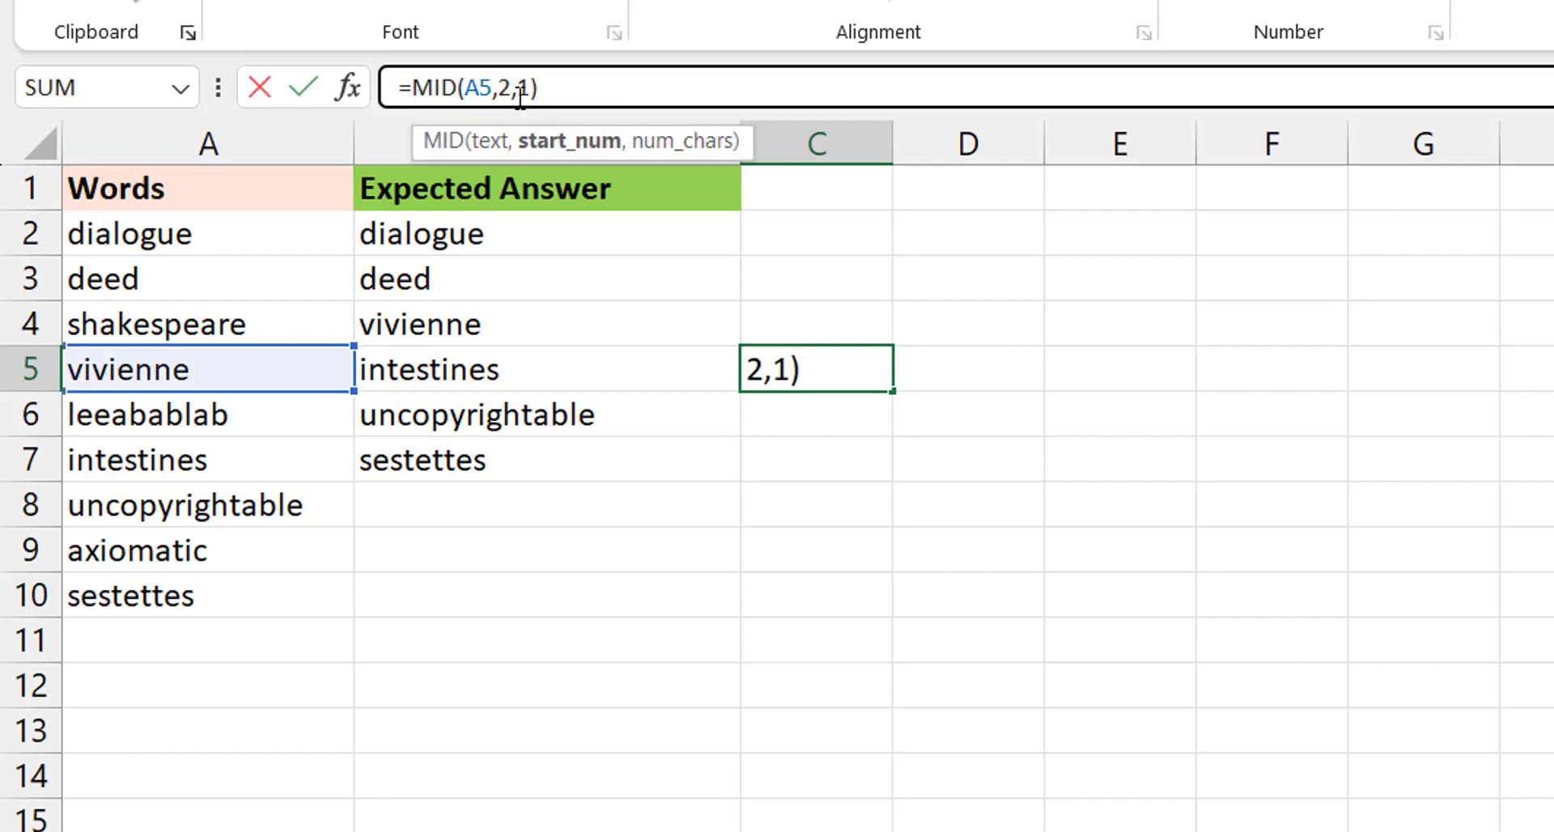
key("BackSpace")
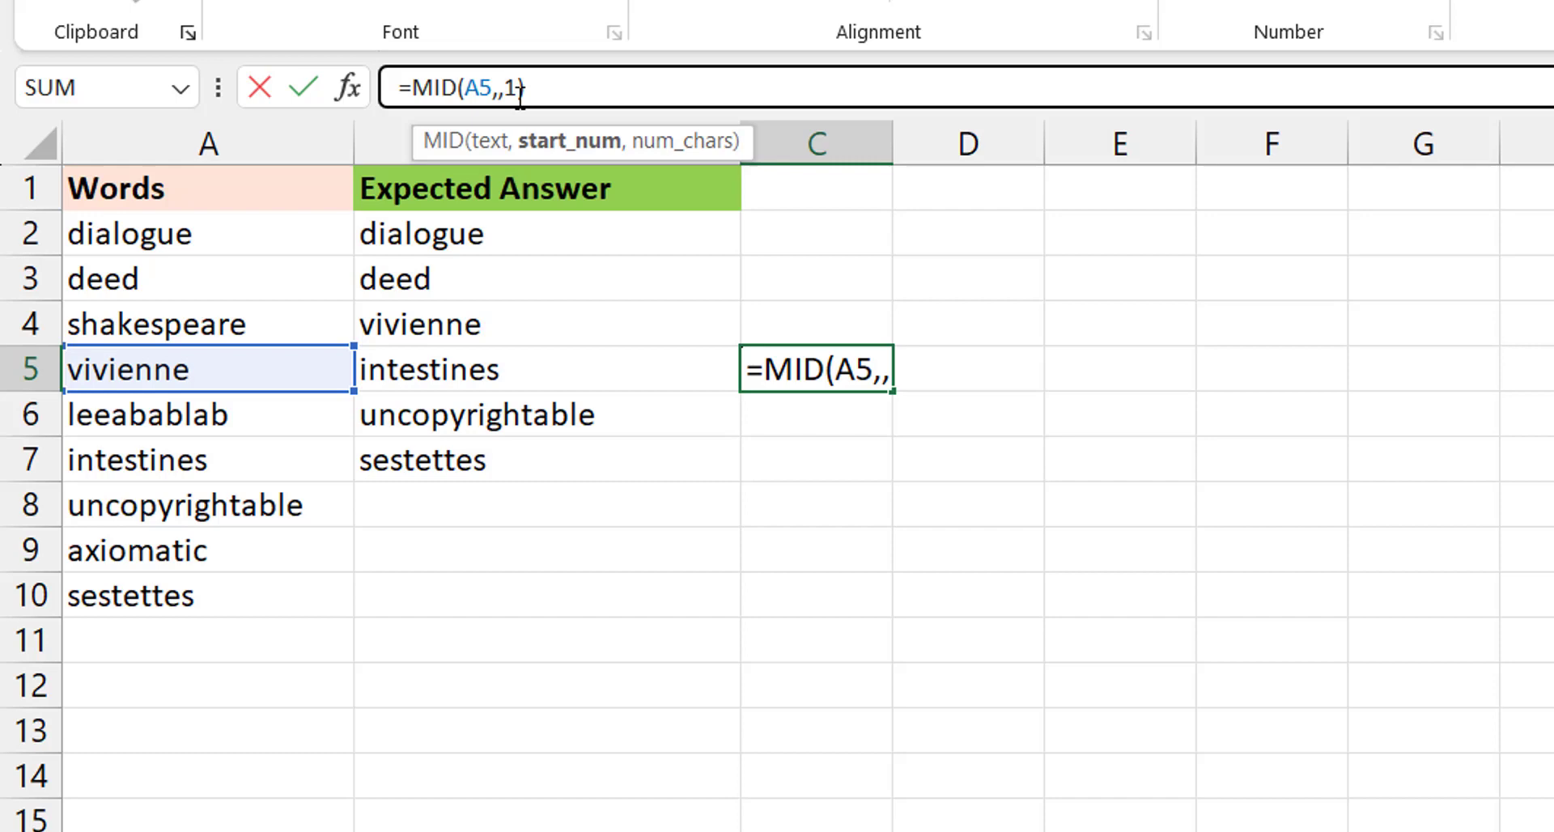
type("sequen")
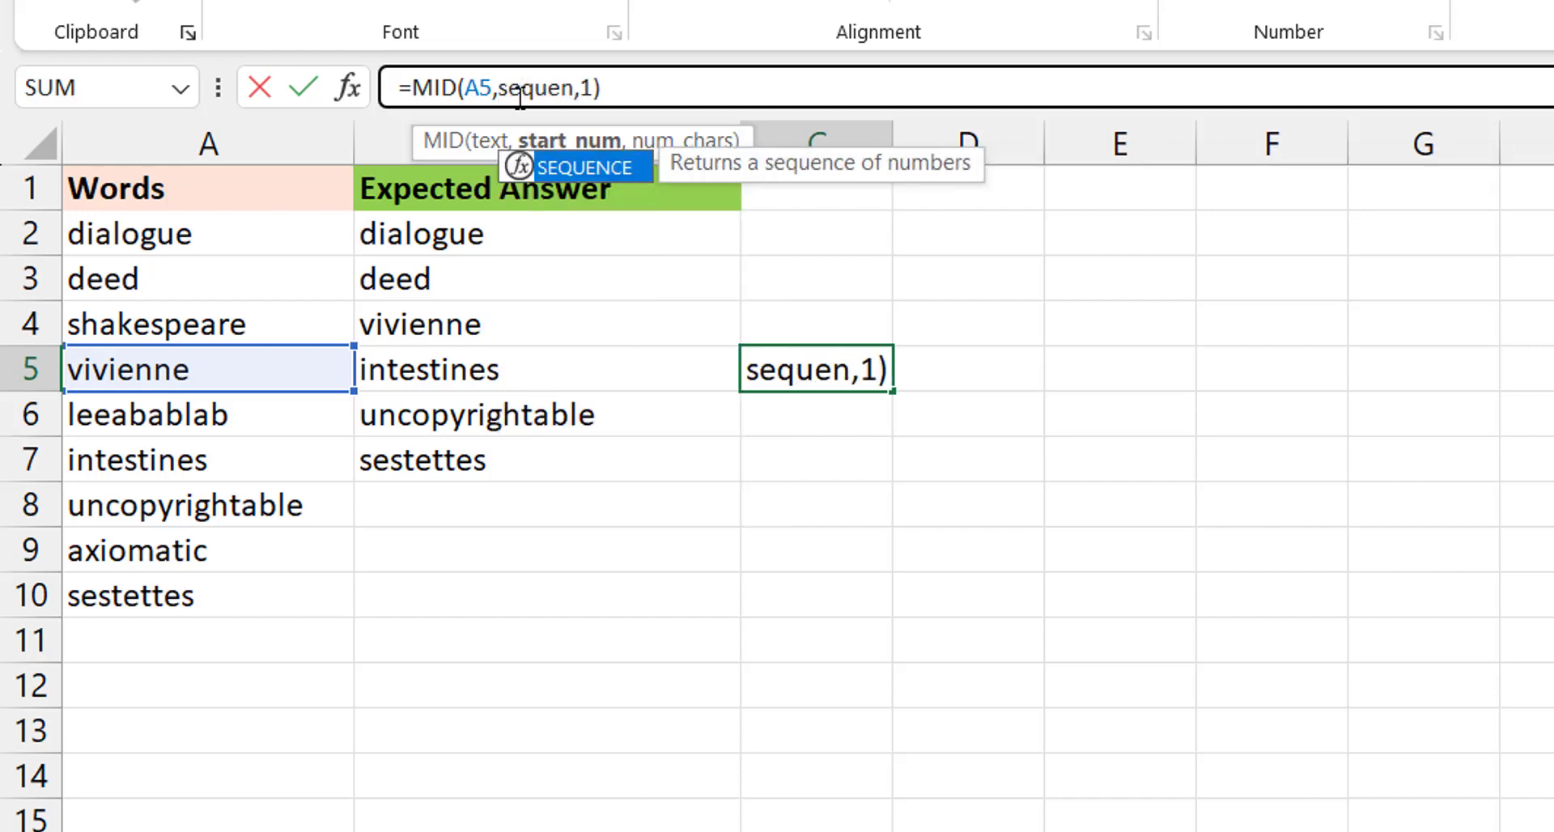
key("Tab")
type("len(")
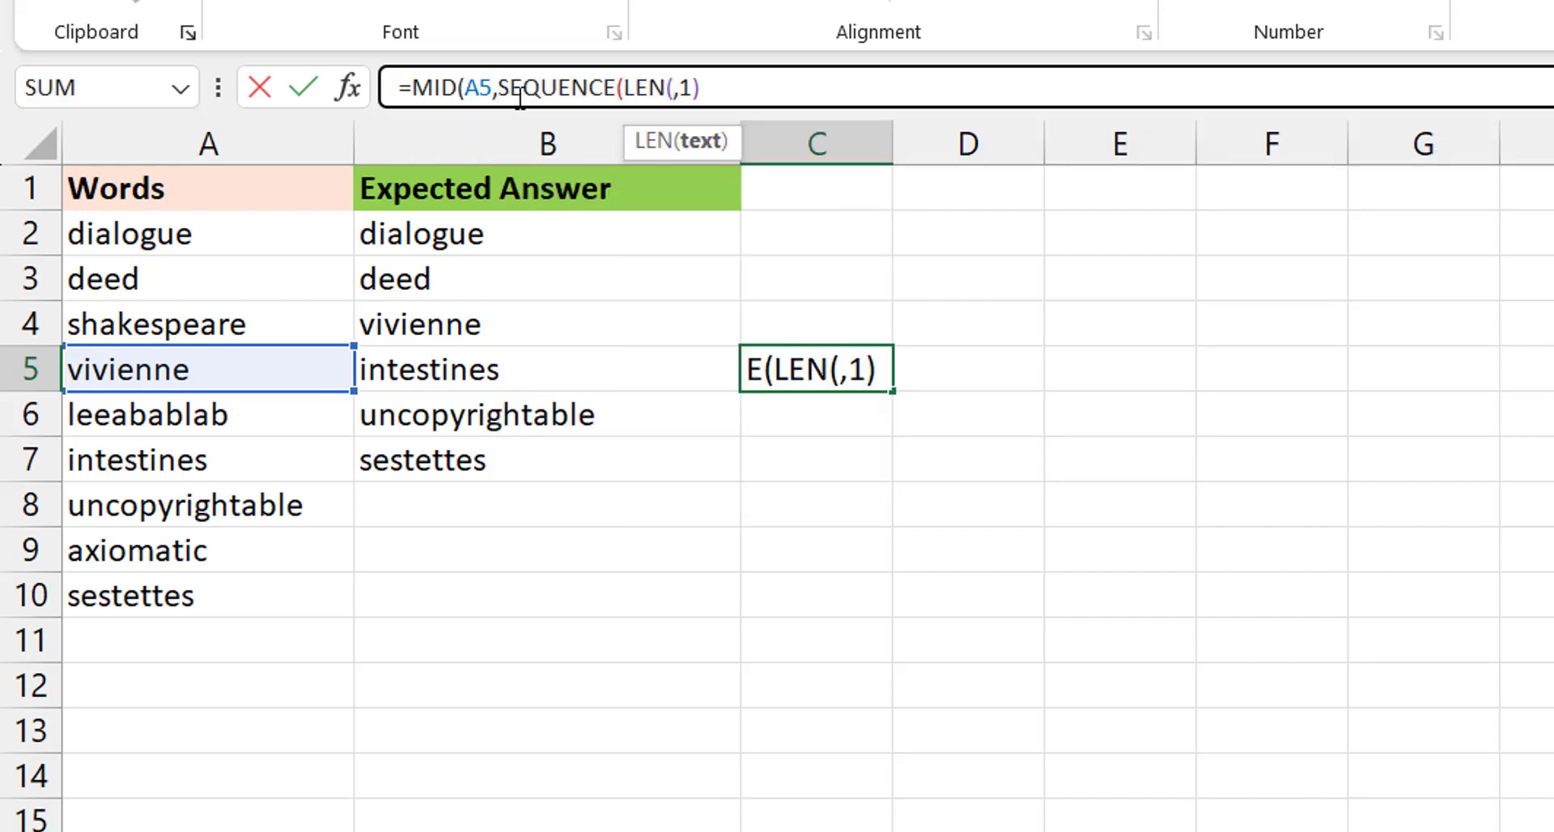
left_click(261, 375)
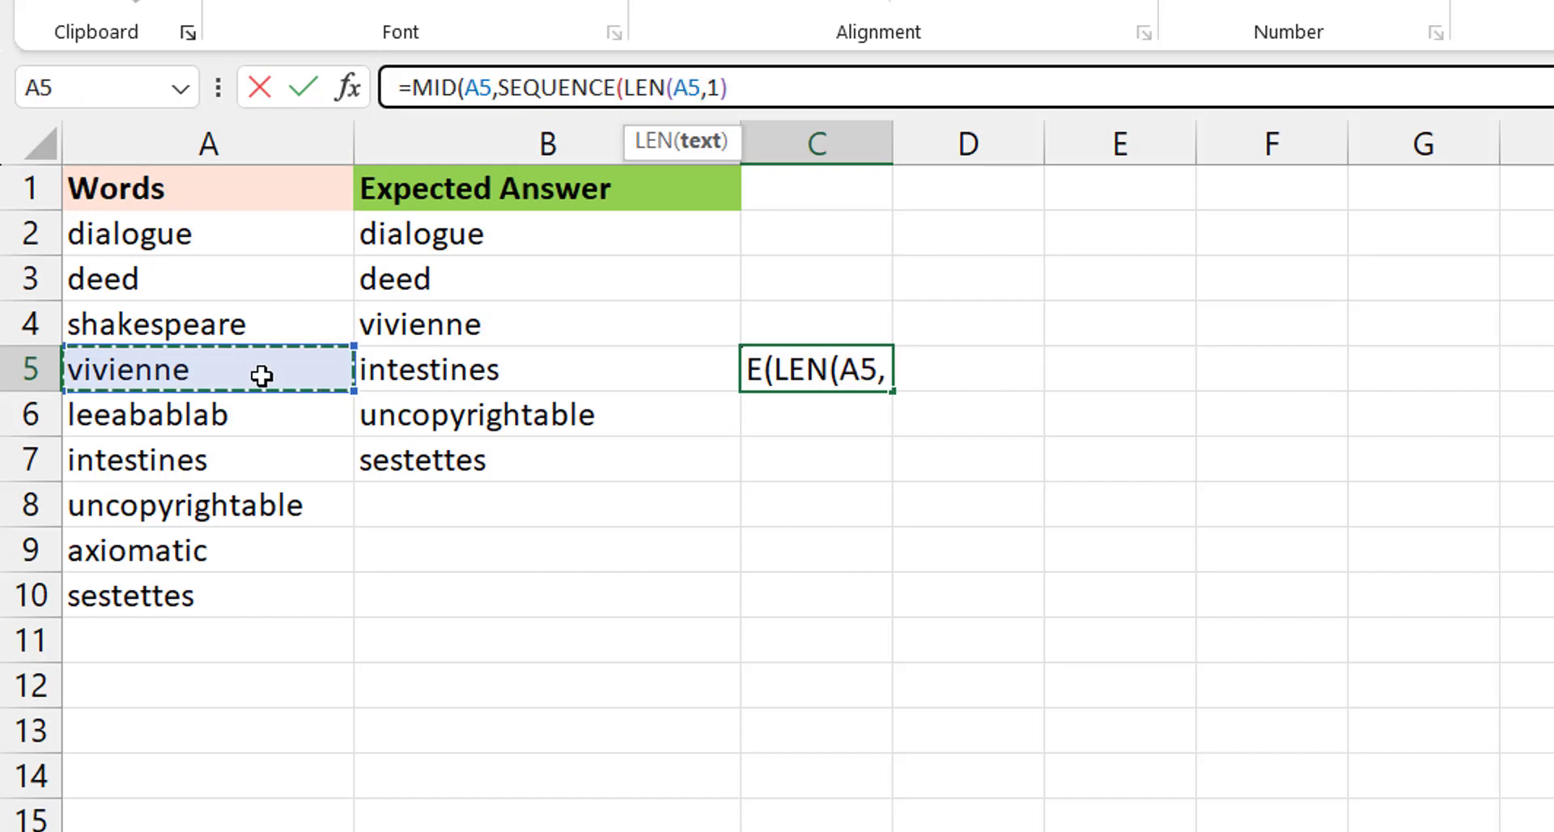
type("))")
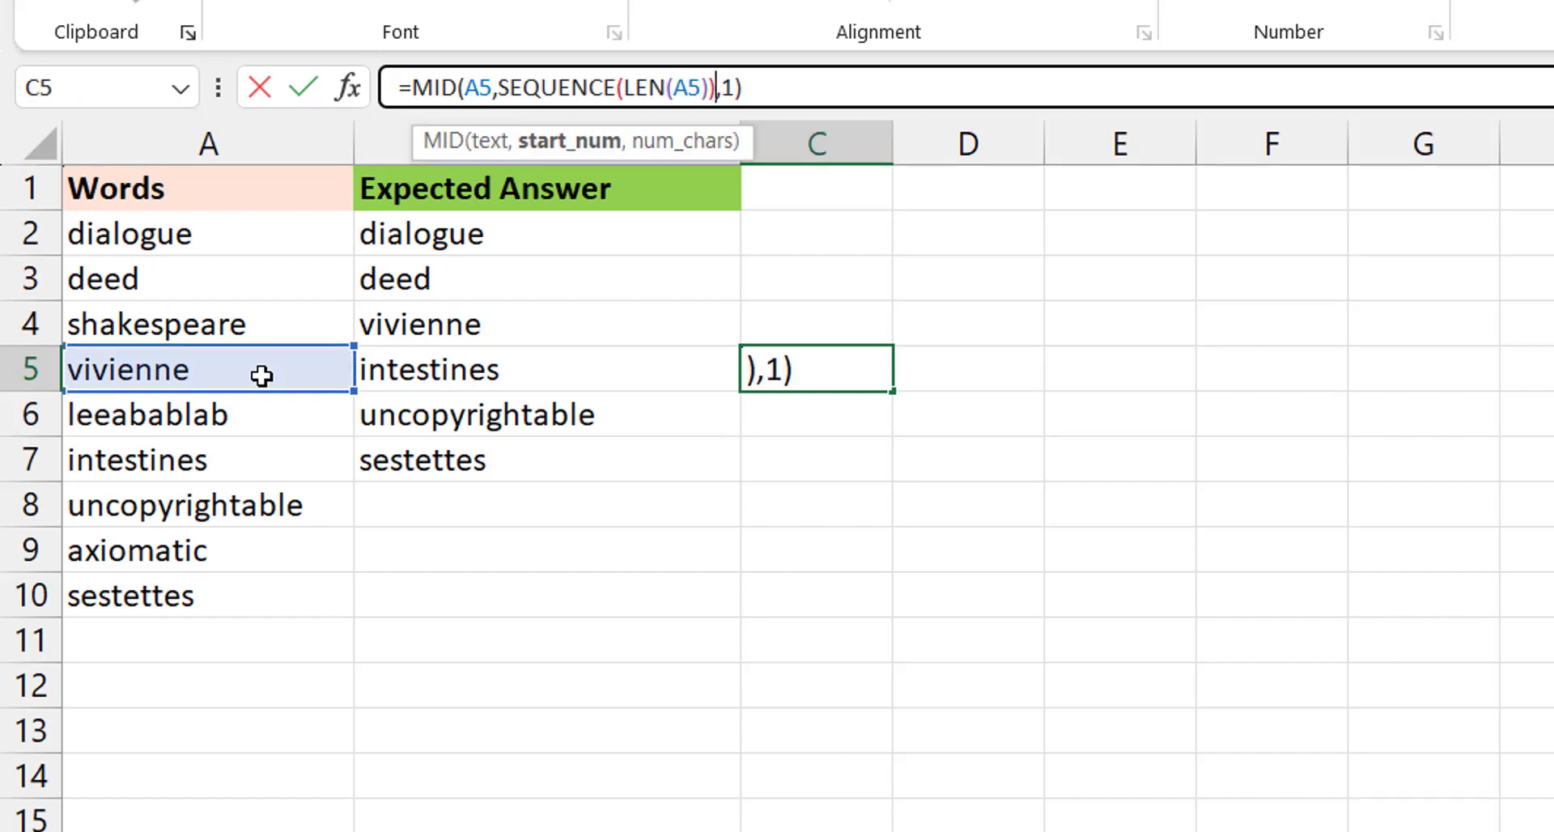
key("Return")
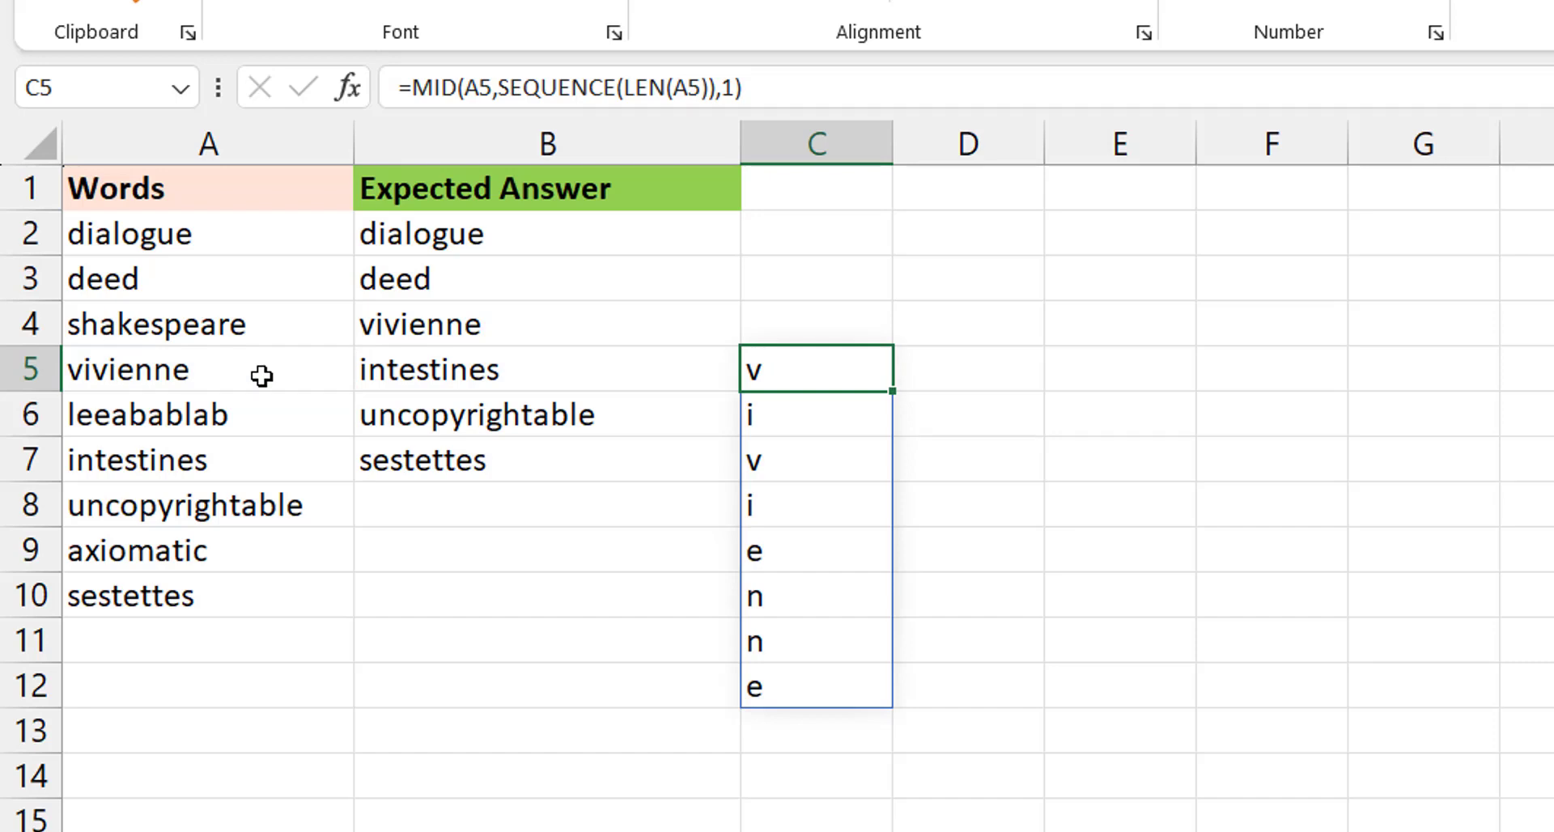
Step: List vivienne's distinct letters in D5 with =UNIQUE(C5#)
key("Right")
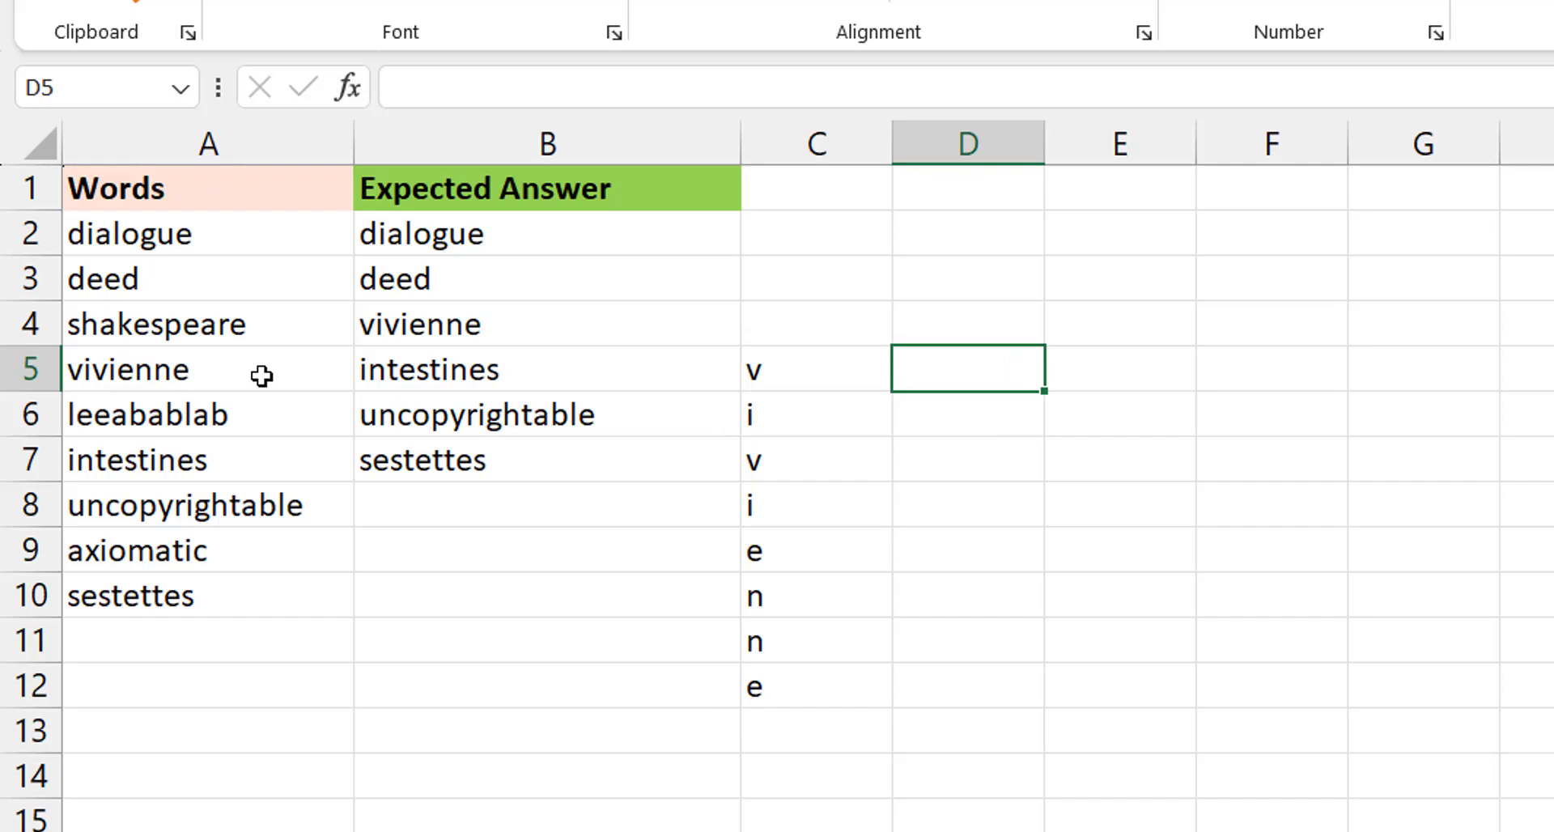
type("=uniqu")
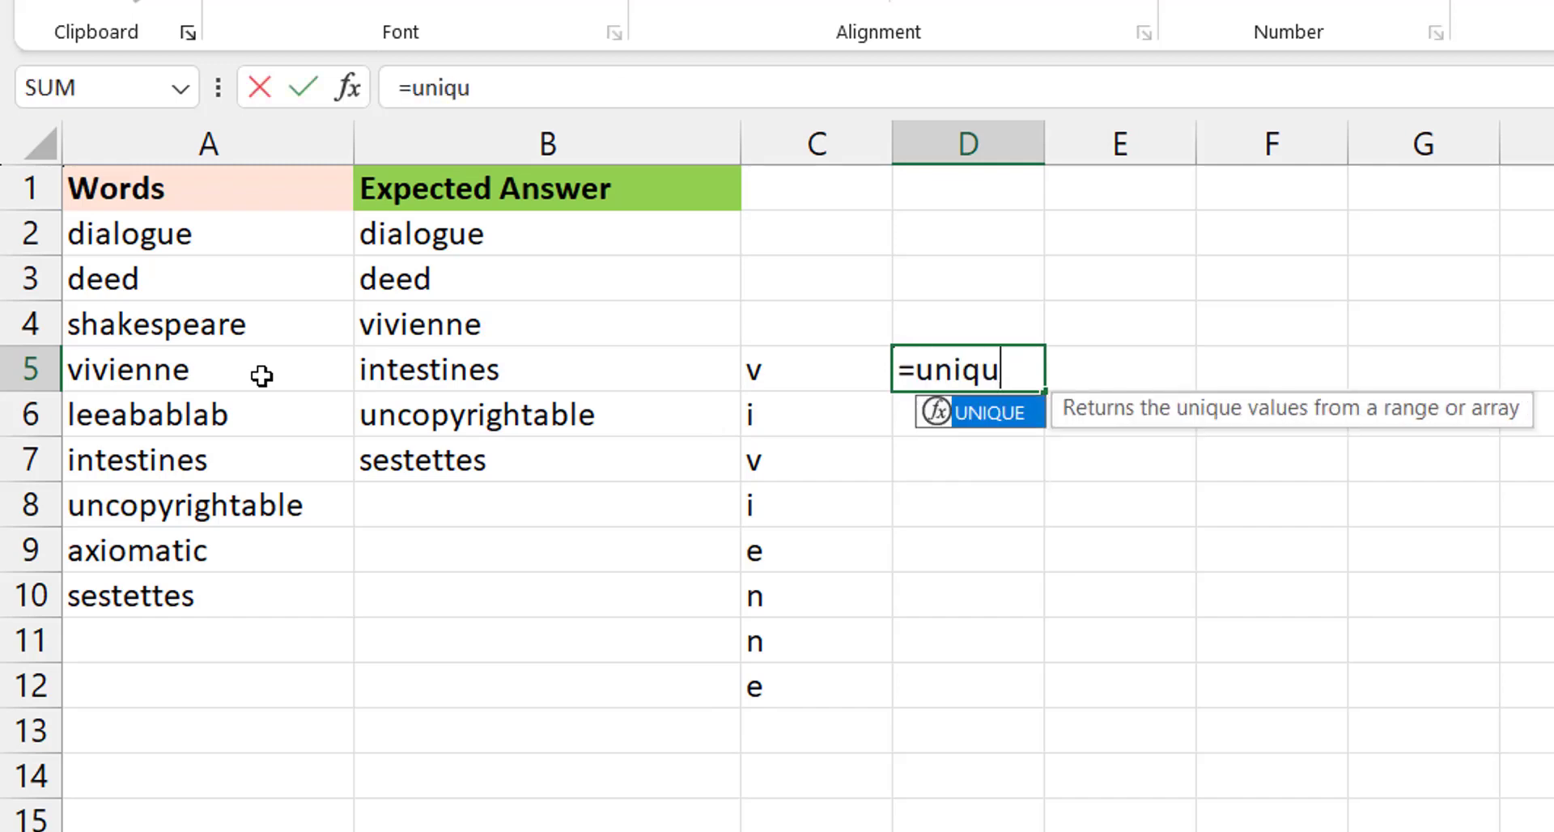
key("Tab")
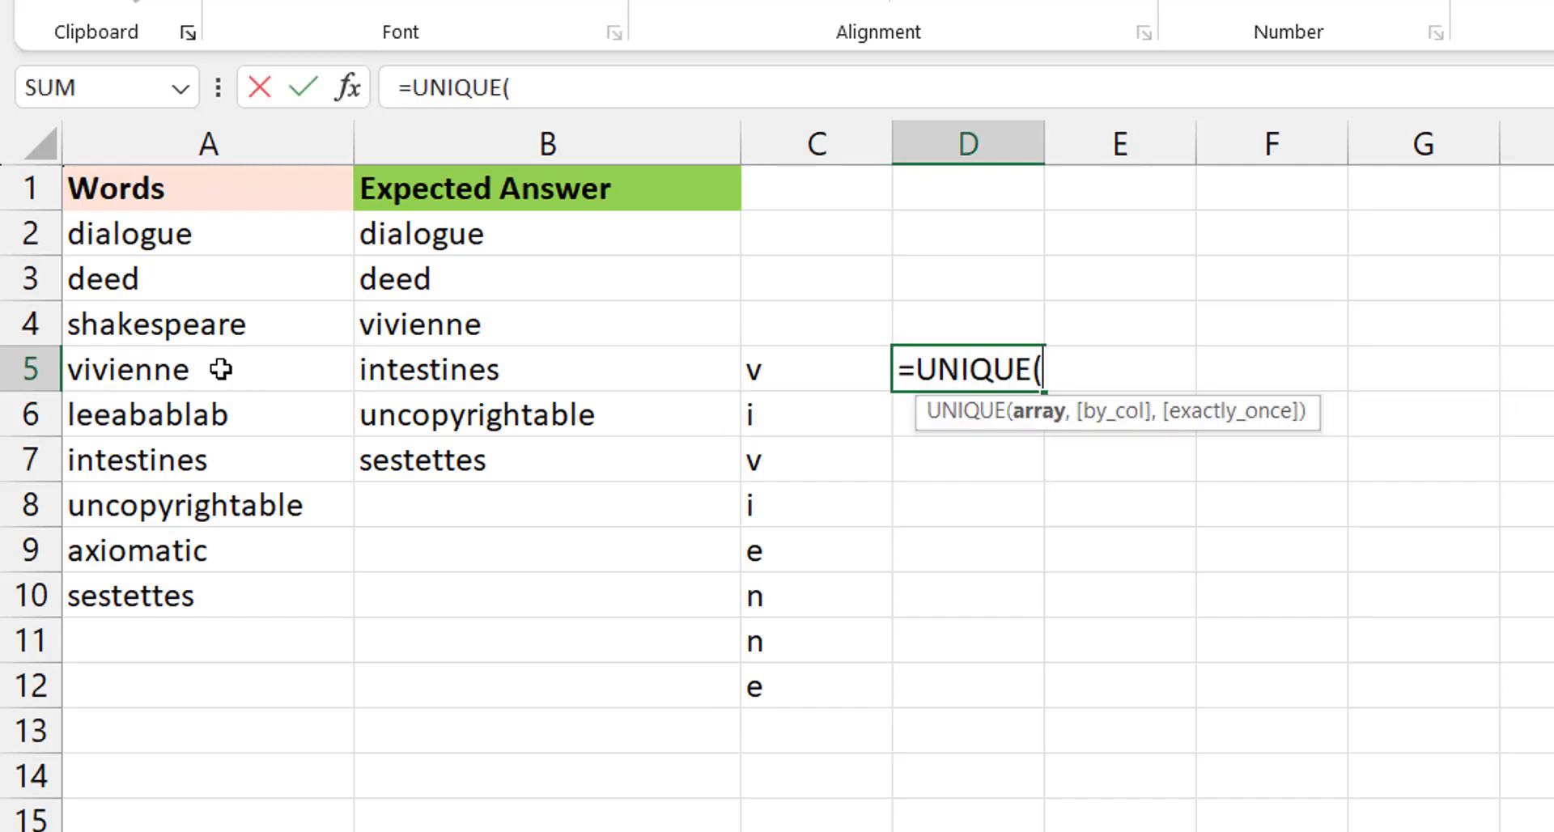
left_click(796, 689)
key("ctrl+shift+Up")
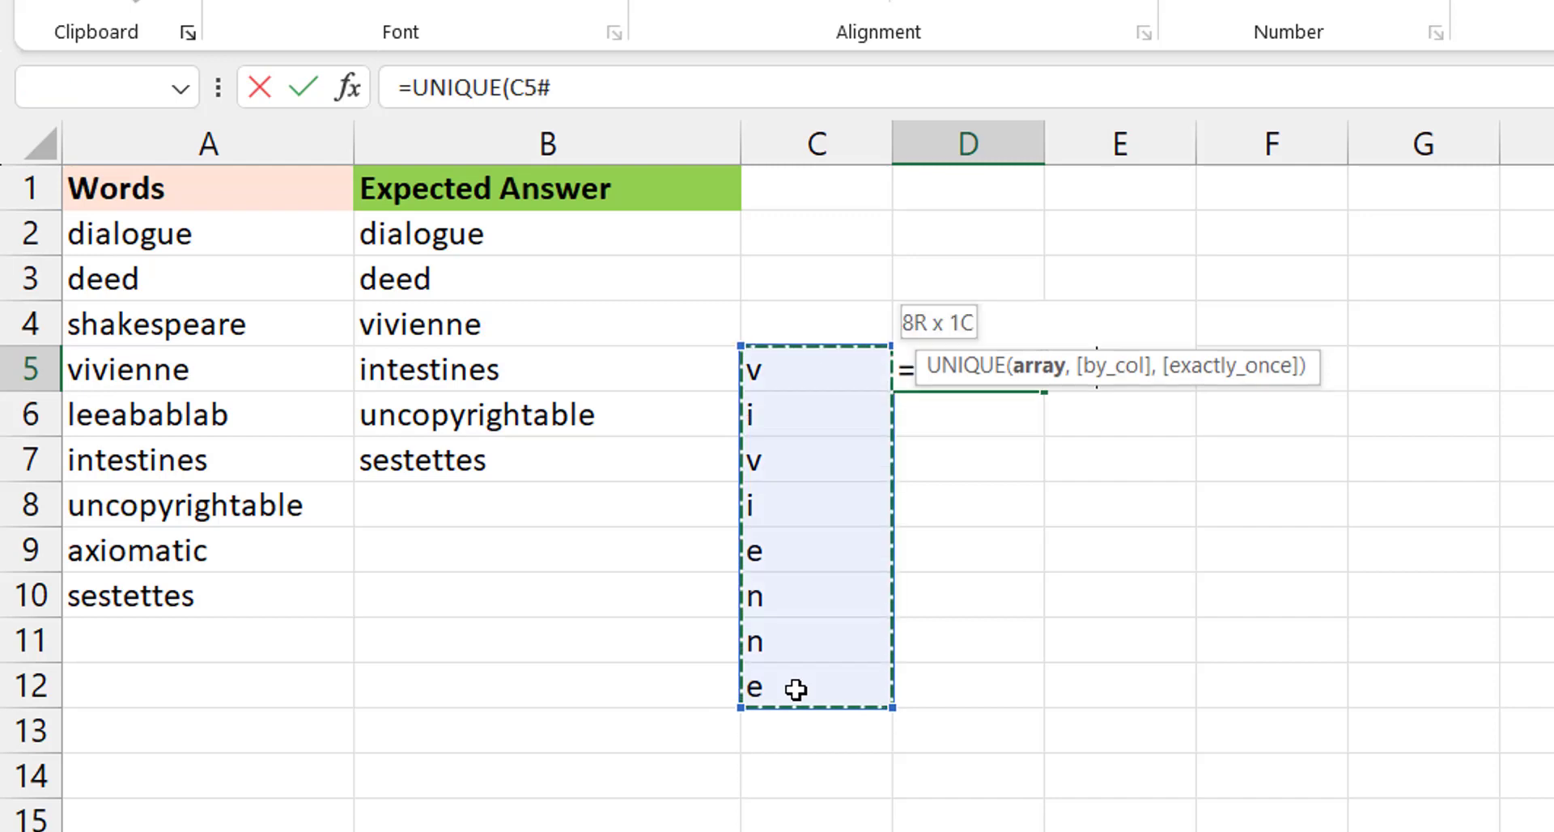
key("ctrl+Return")
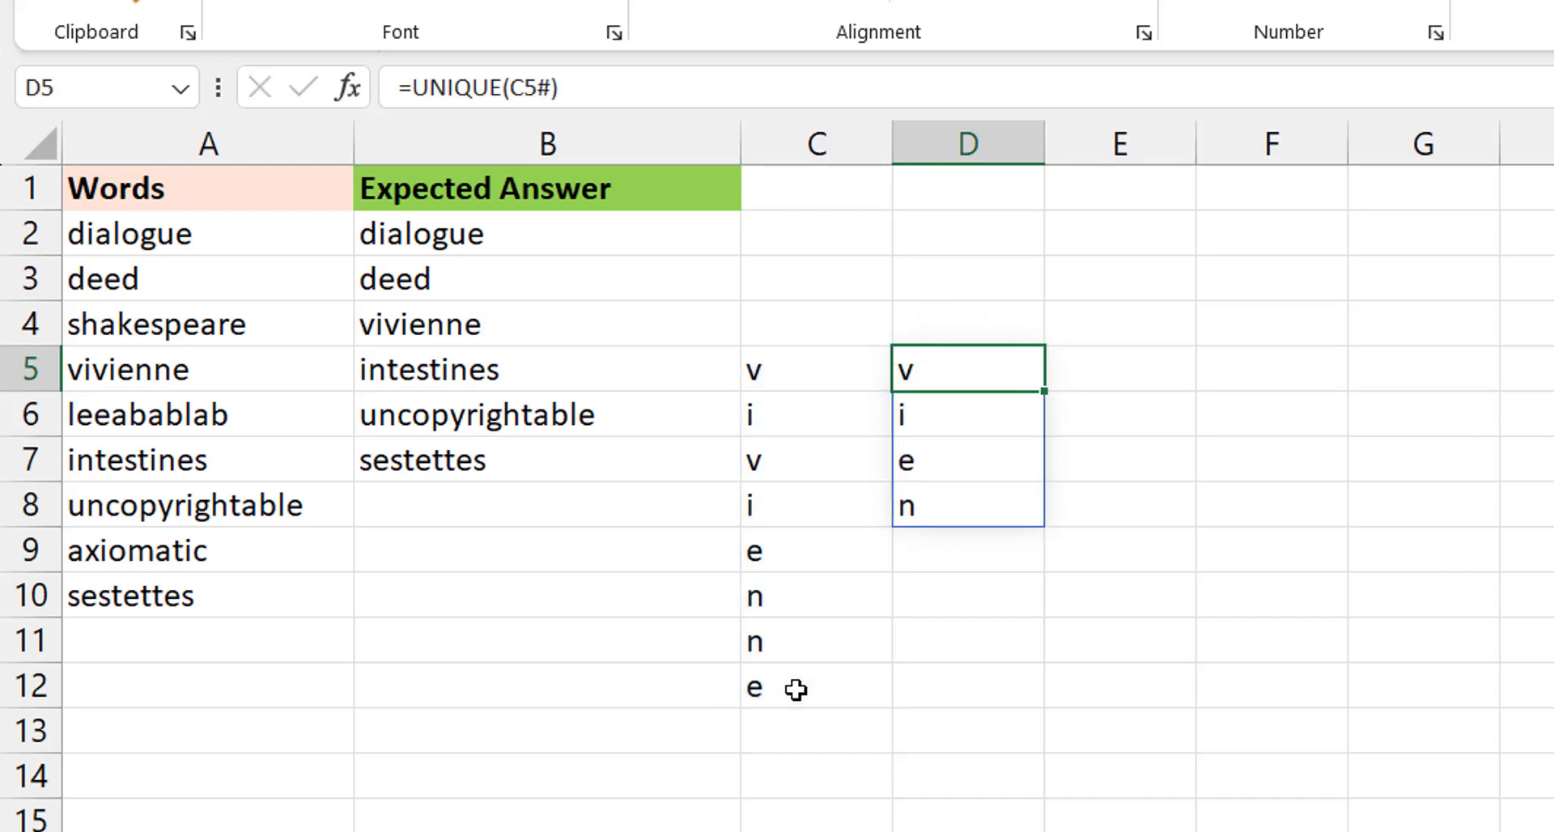
Step: Count each distinct letter's occurrences in E5 with =COUNTIF(C5#,D5#)
left_click(1127, 369)
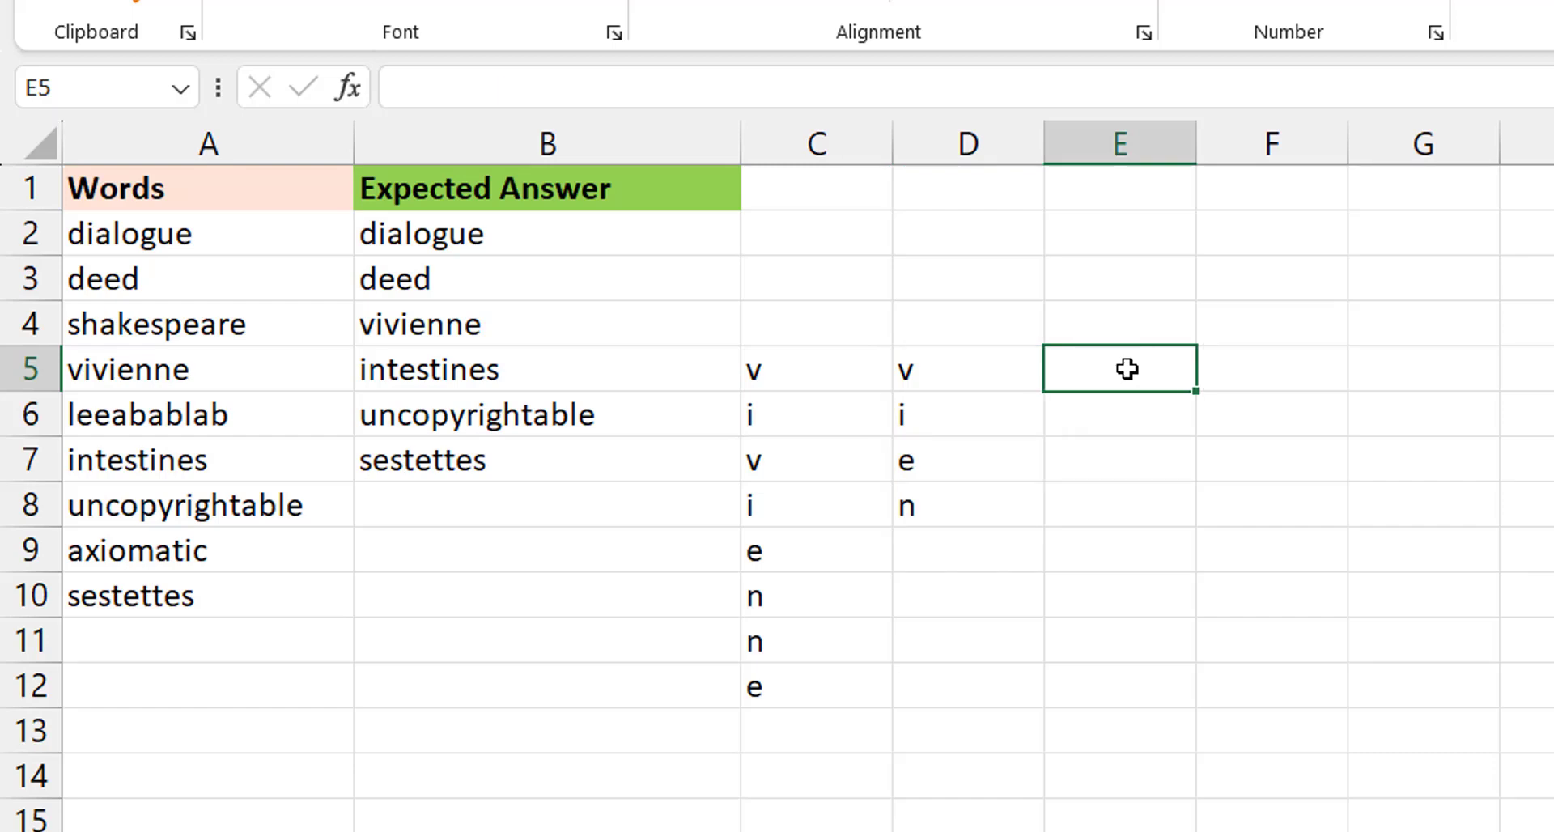
type("=countif")
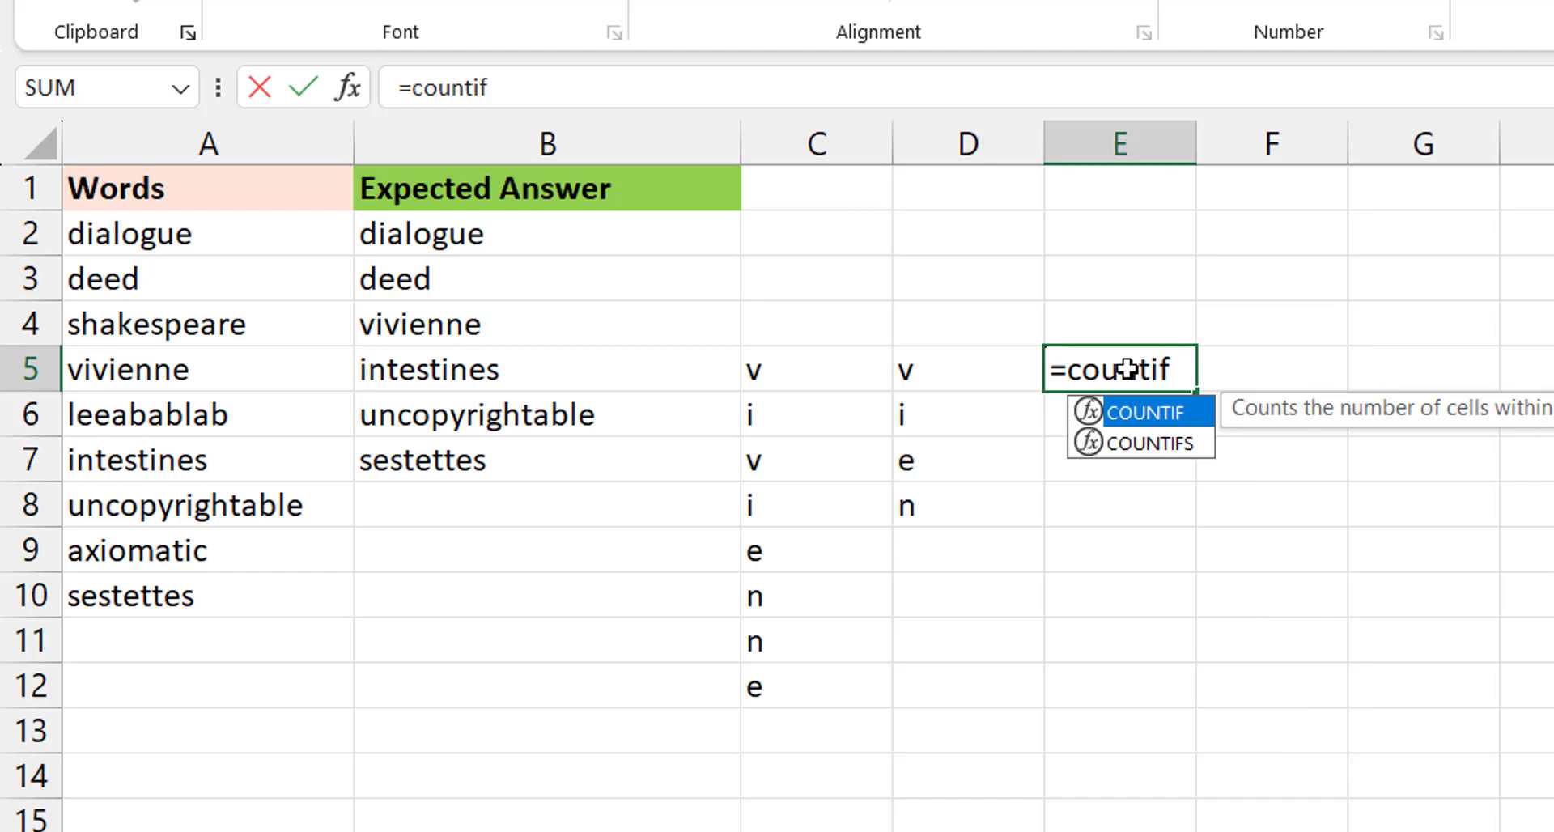
key("Tab")
key("Left")
key("Left")
type("#")
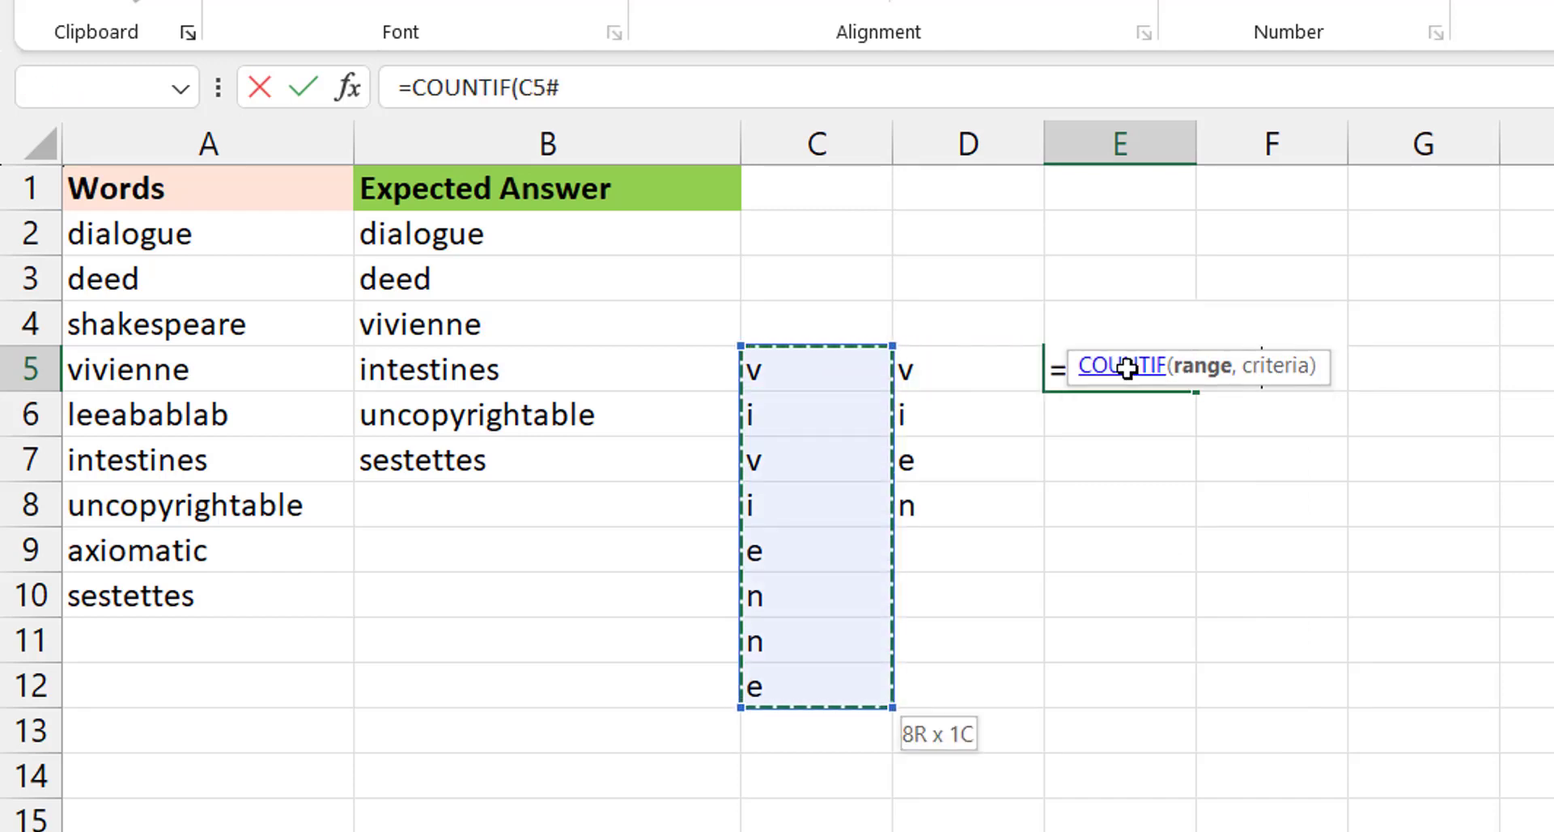
type(",")
key("Left")
type("#)")
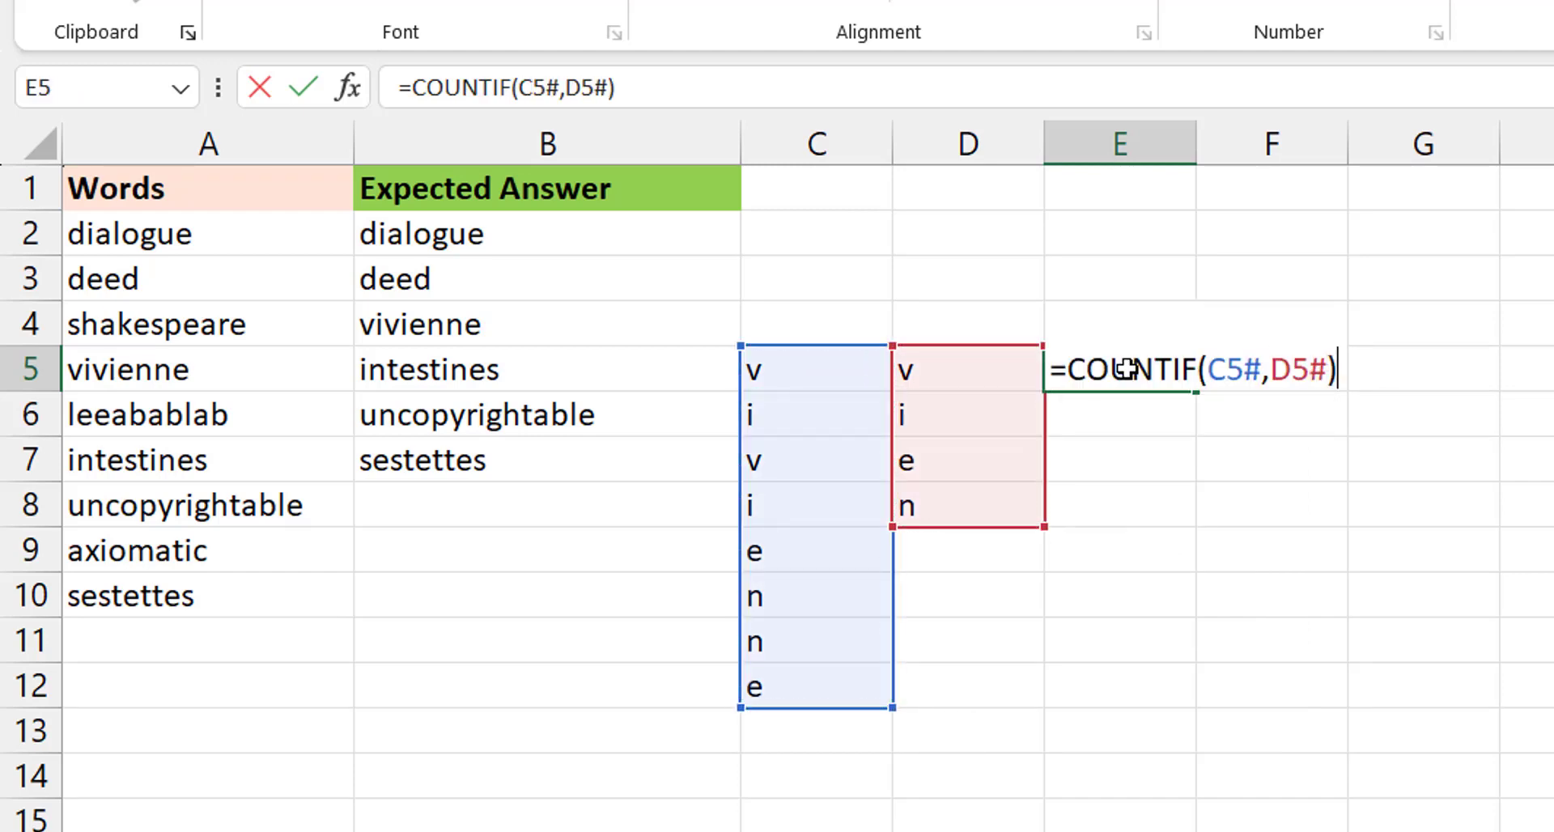
key("ctrl+Return")
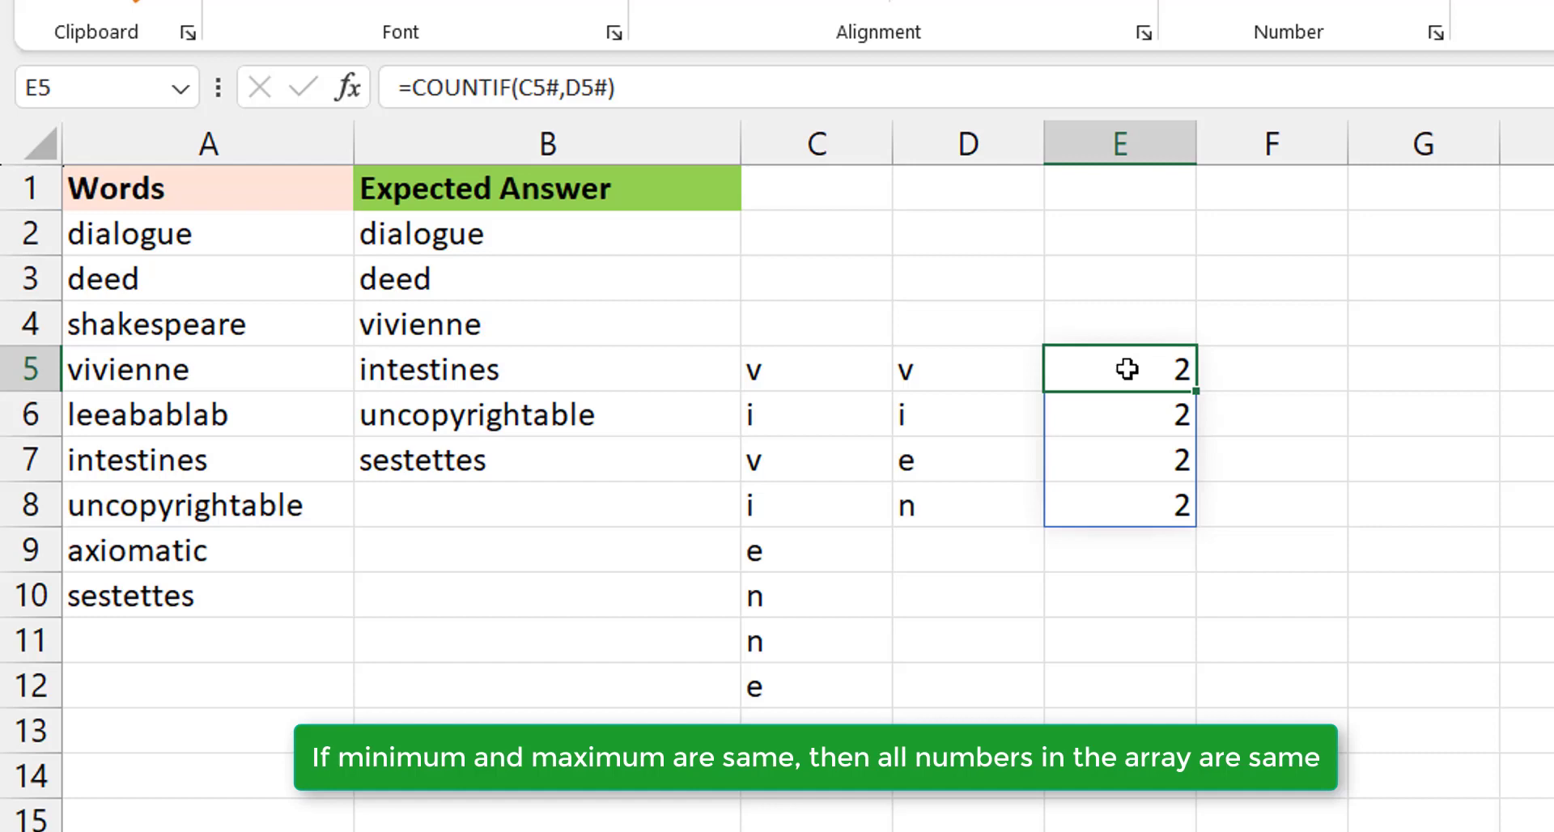
Step: List the distinct letter counts in F5 with =UNIQUE(E5#)
key("Right")
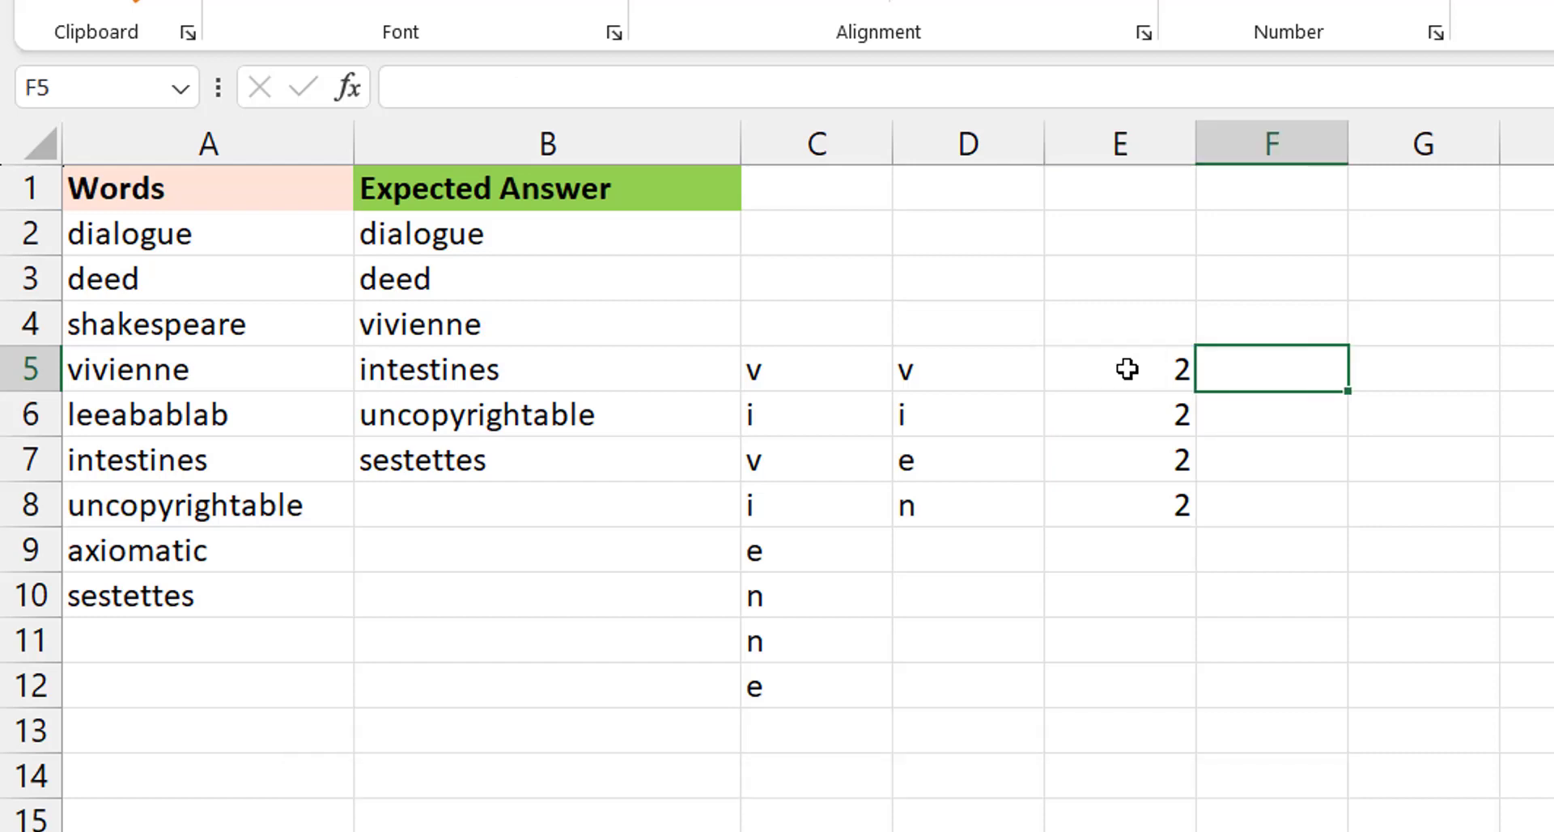
type("=uniqu")
key("Tab")
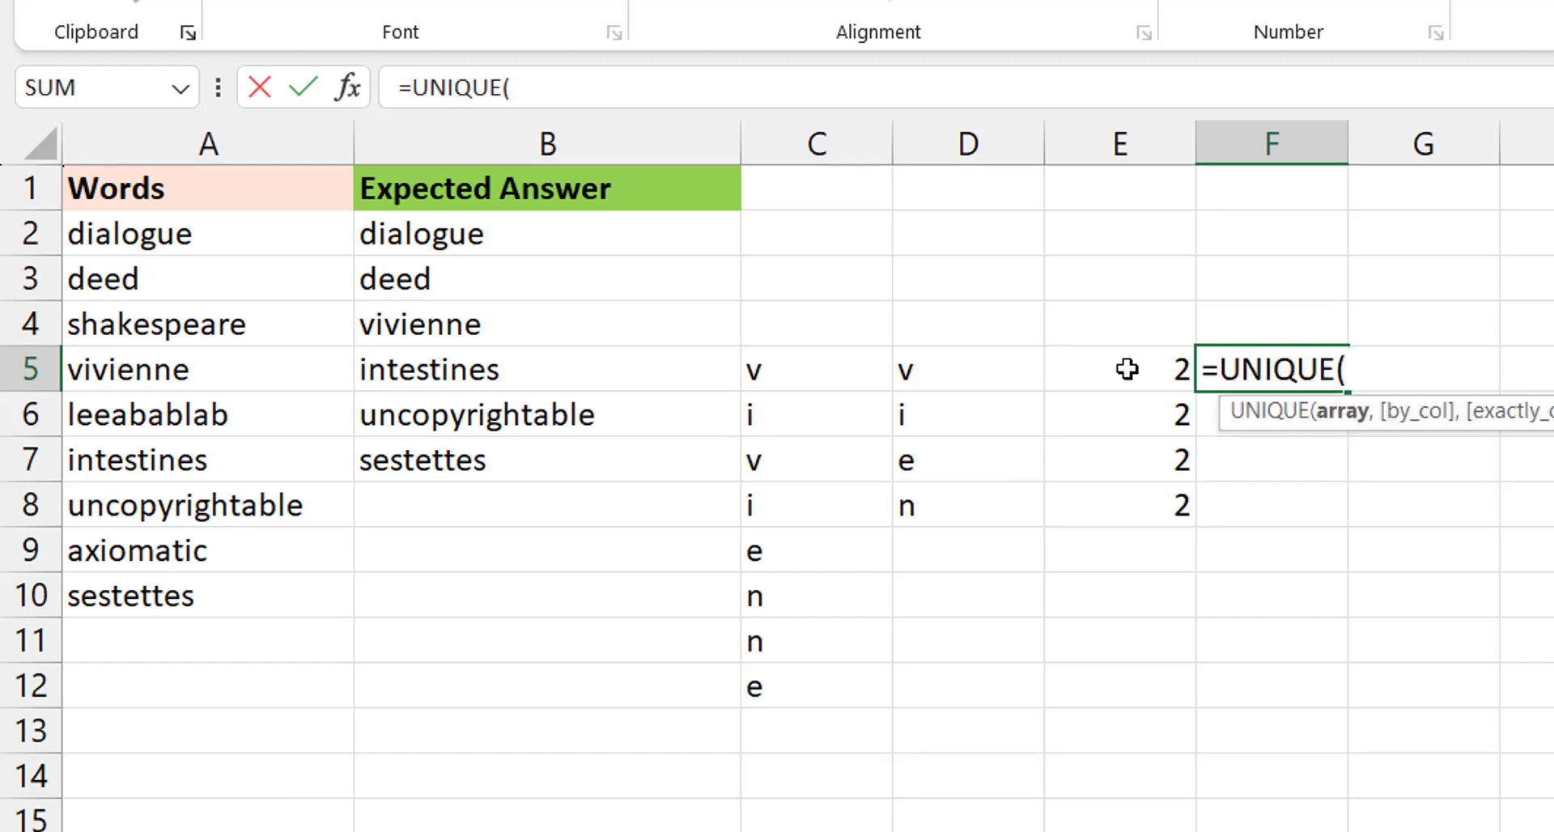
left_click(1127, 369)
type(")")
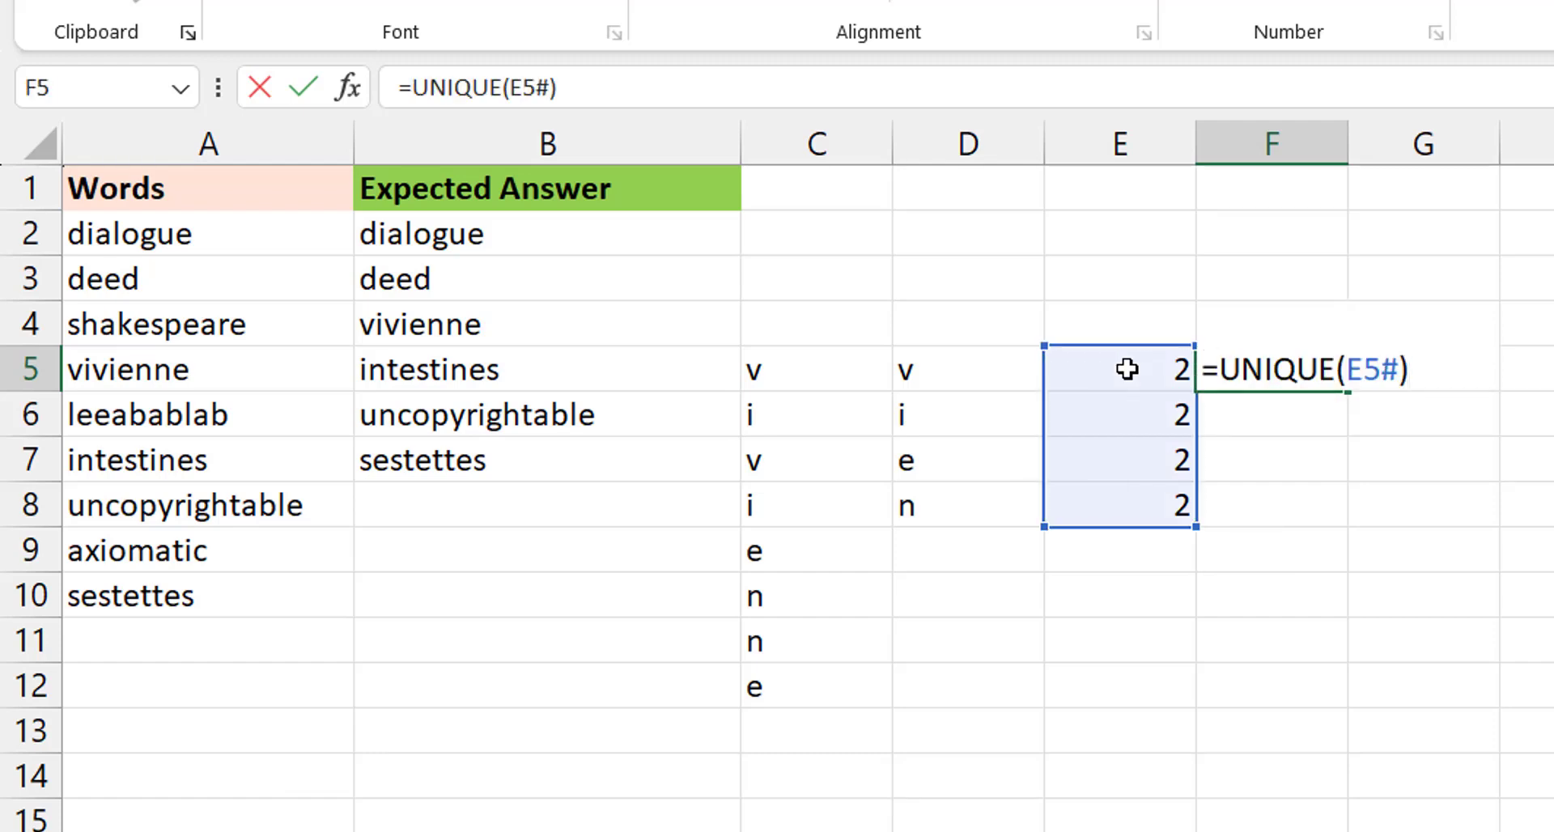
key("ctrl+Return")
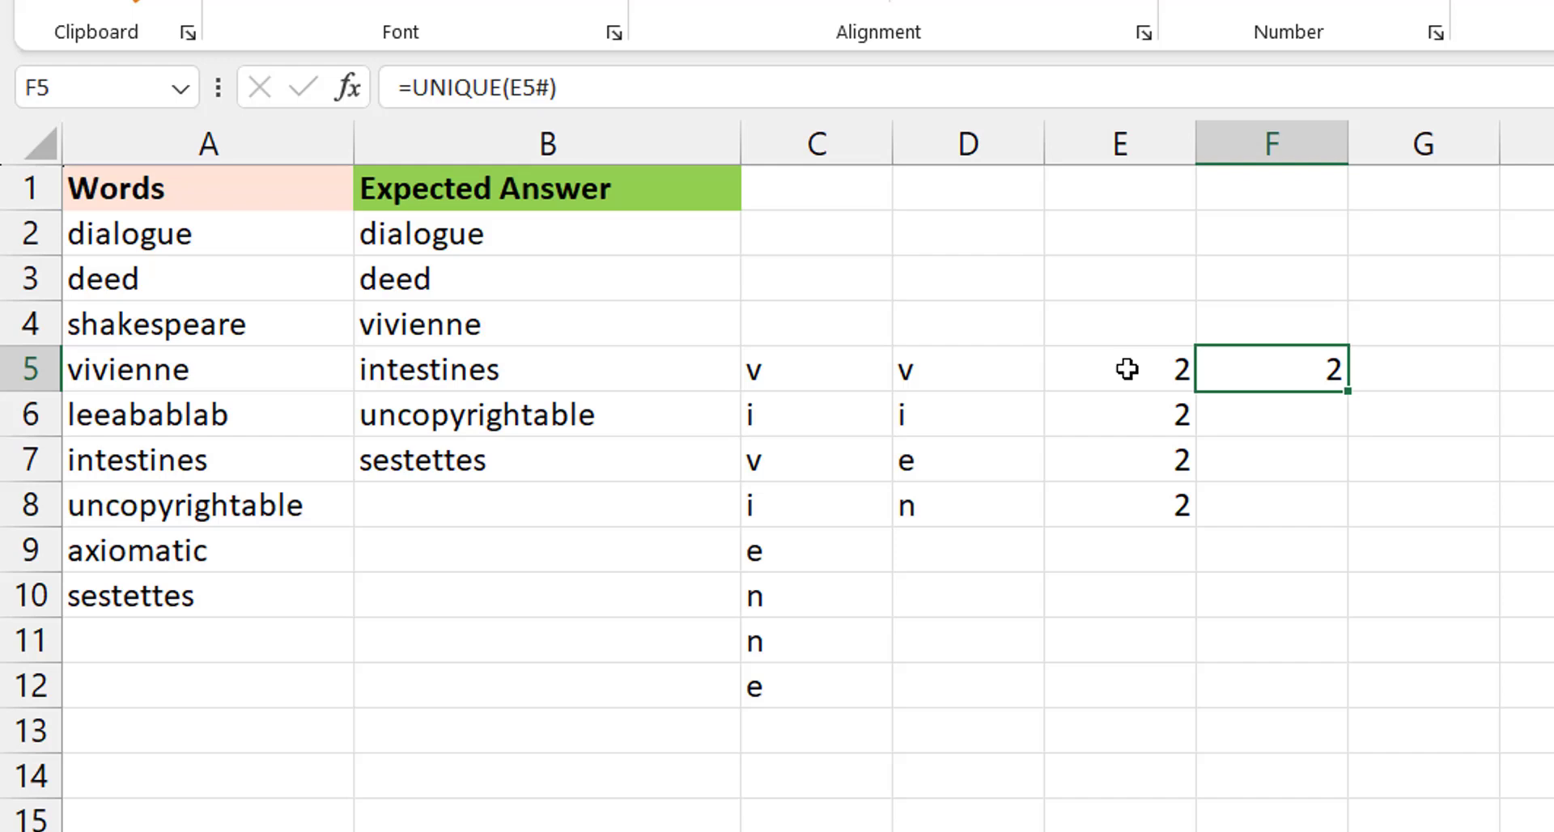
Step: Repoint C5's letter-splitting formula from A5 to A4 so it splits shakespeare
left_click(770, 368)
key("F2")
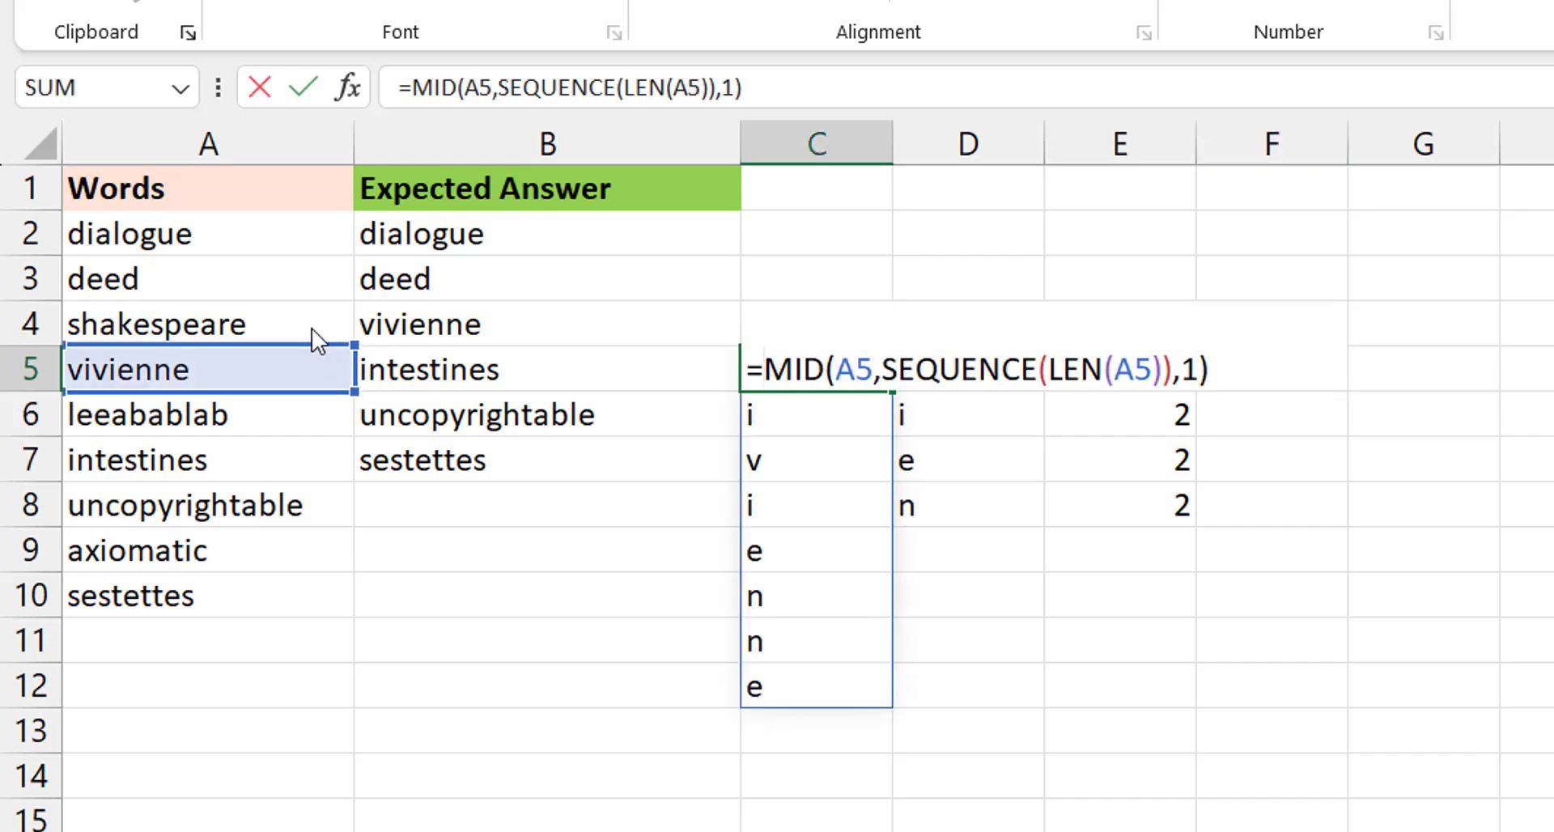
left_click_drag(312, 343, 305, 322)
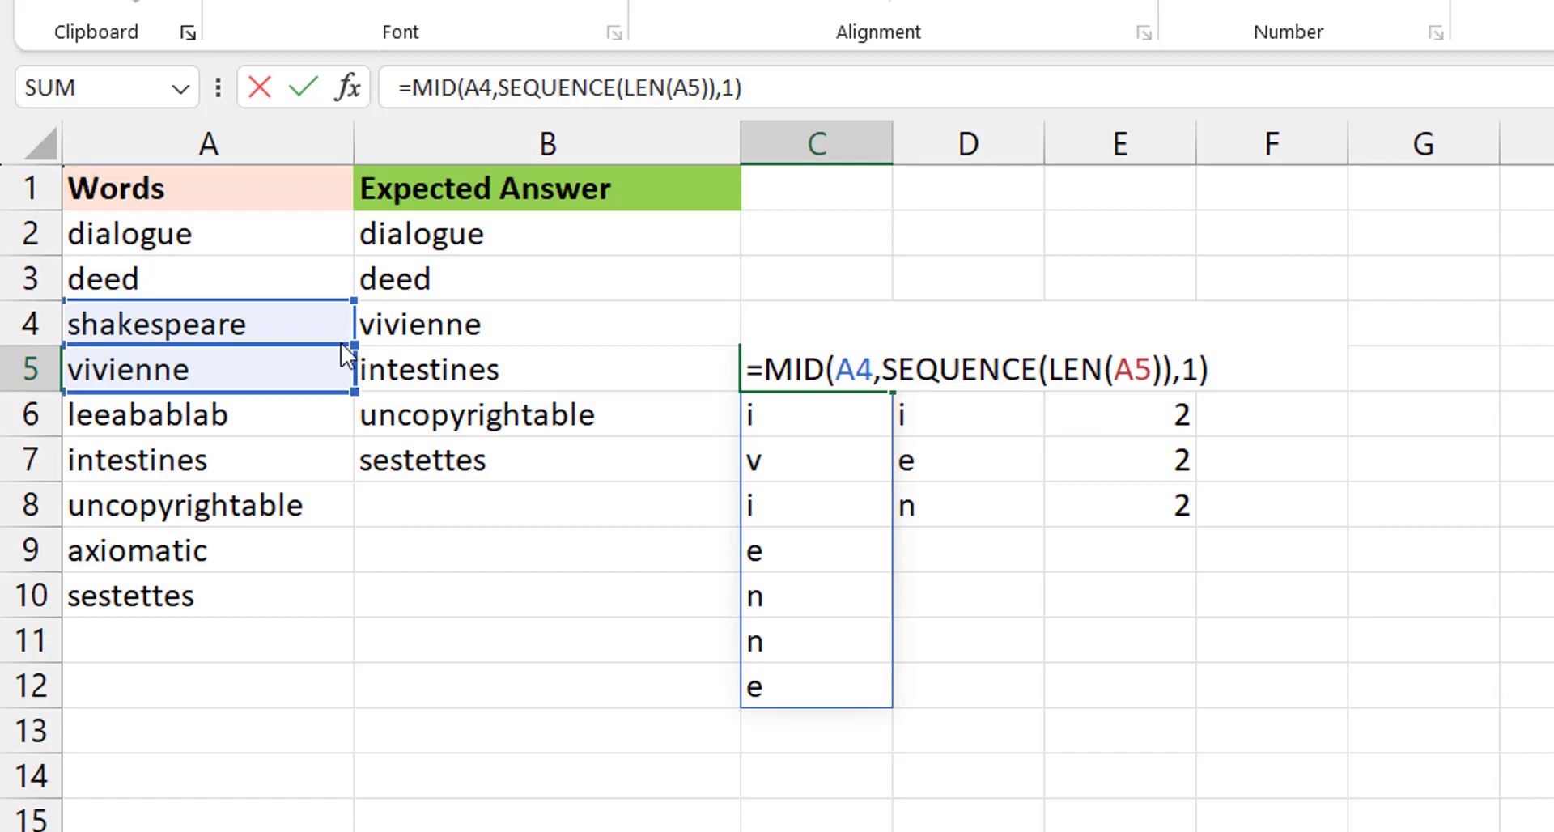
left_click_drag(349, 367, 336, 323)
key("Return")
Step: Count the distinct tallies in G5 with =COUNTA(F5#) and fill G5 yellow
key("Right")
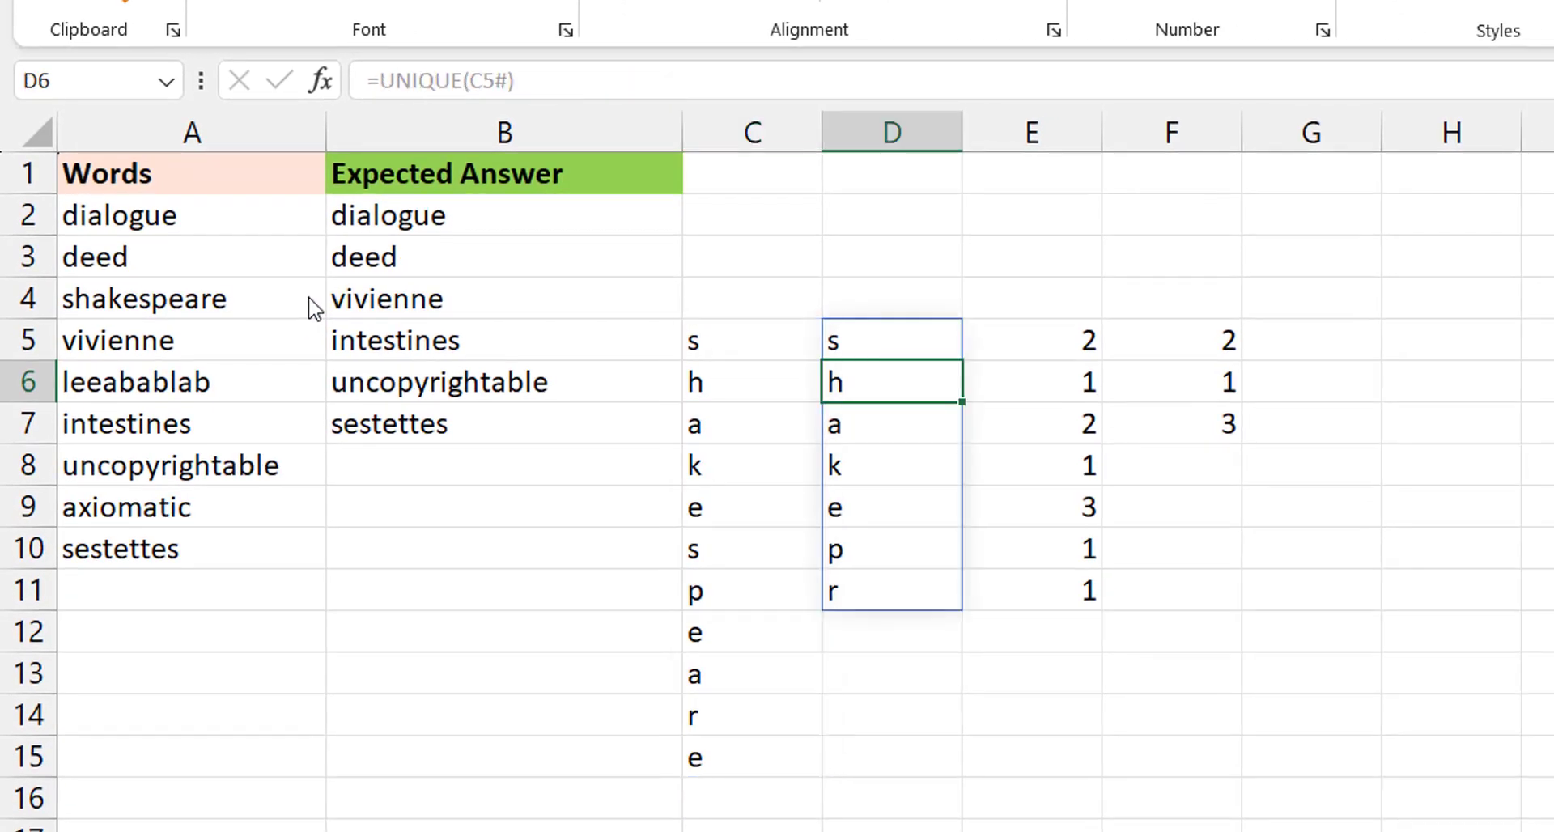
key("Right")
key("Right")
key("Up")
key("Right")
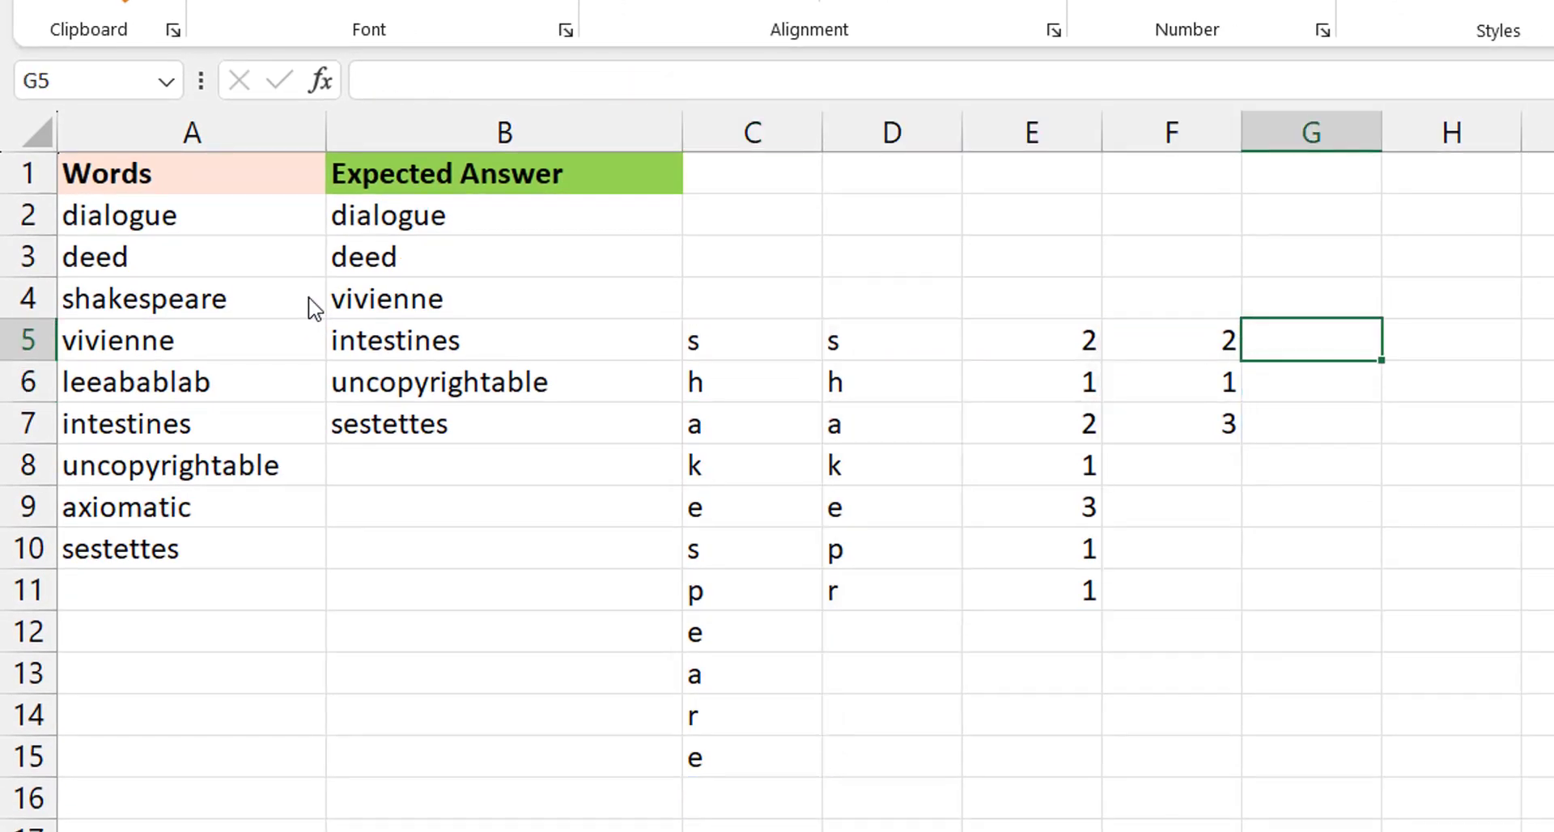
type("=counta")
key("Tab")
key("Left")
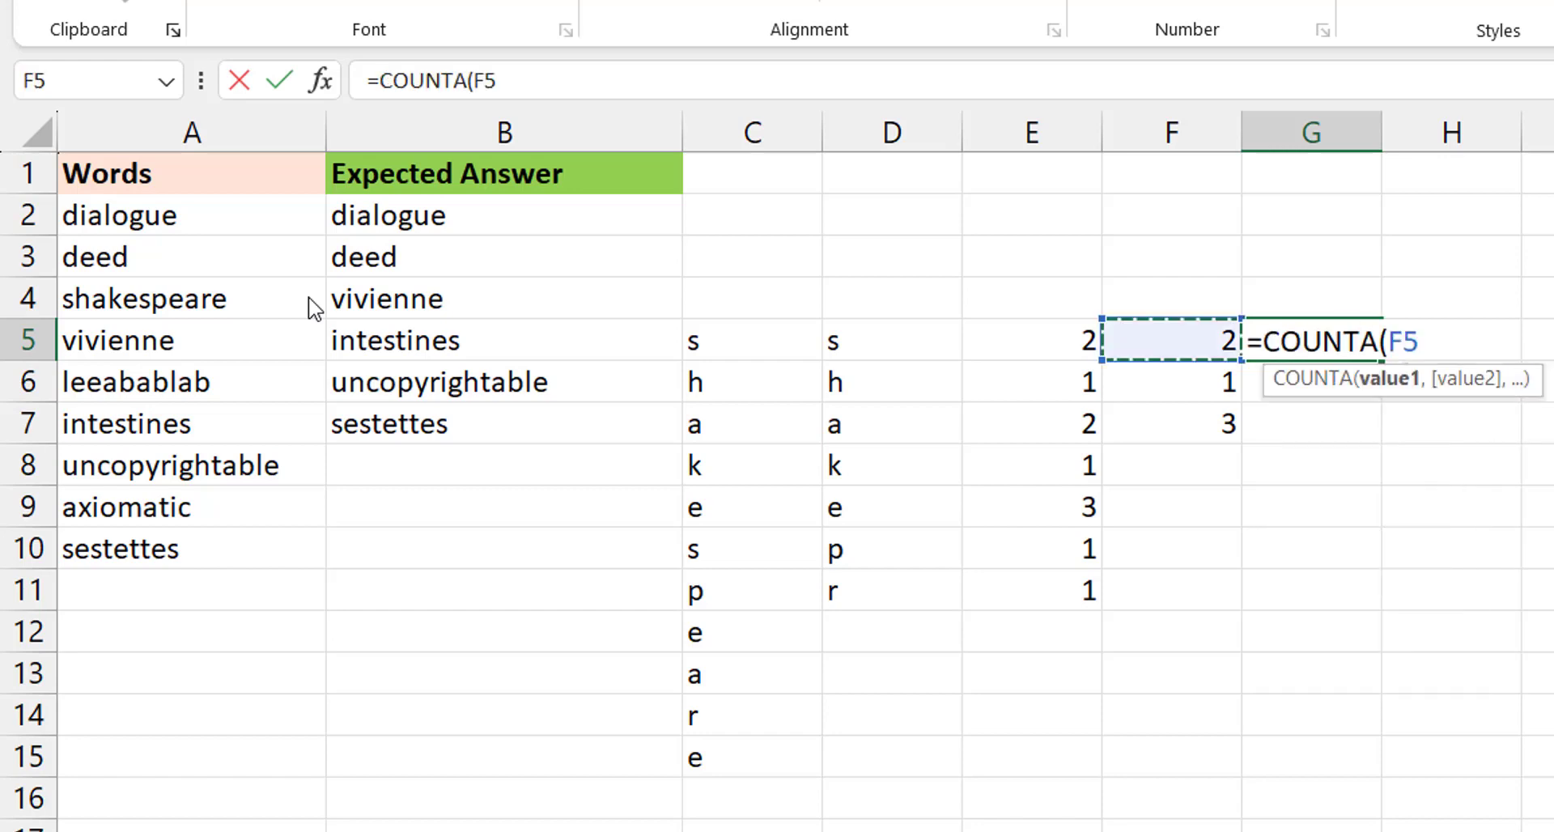
type("#)")
key("ctrl+Return")
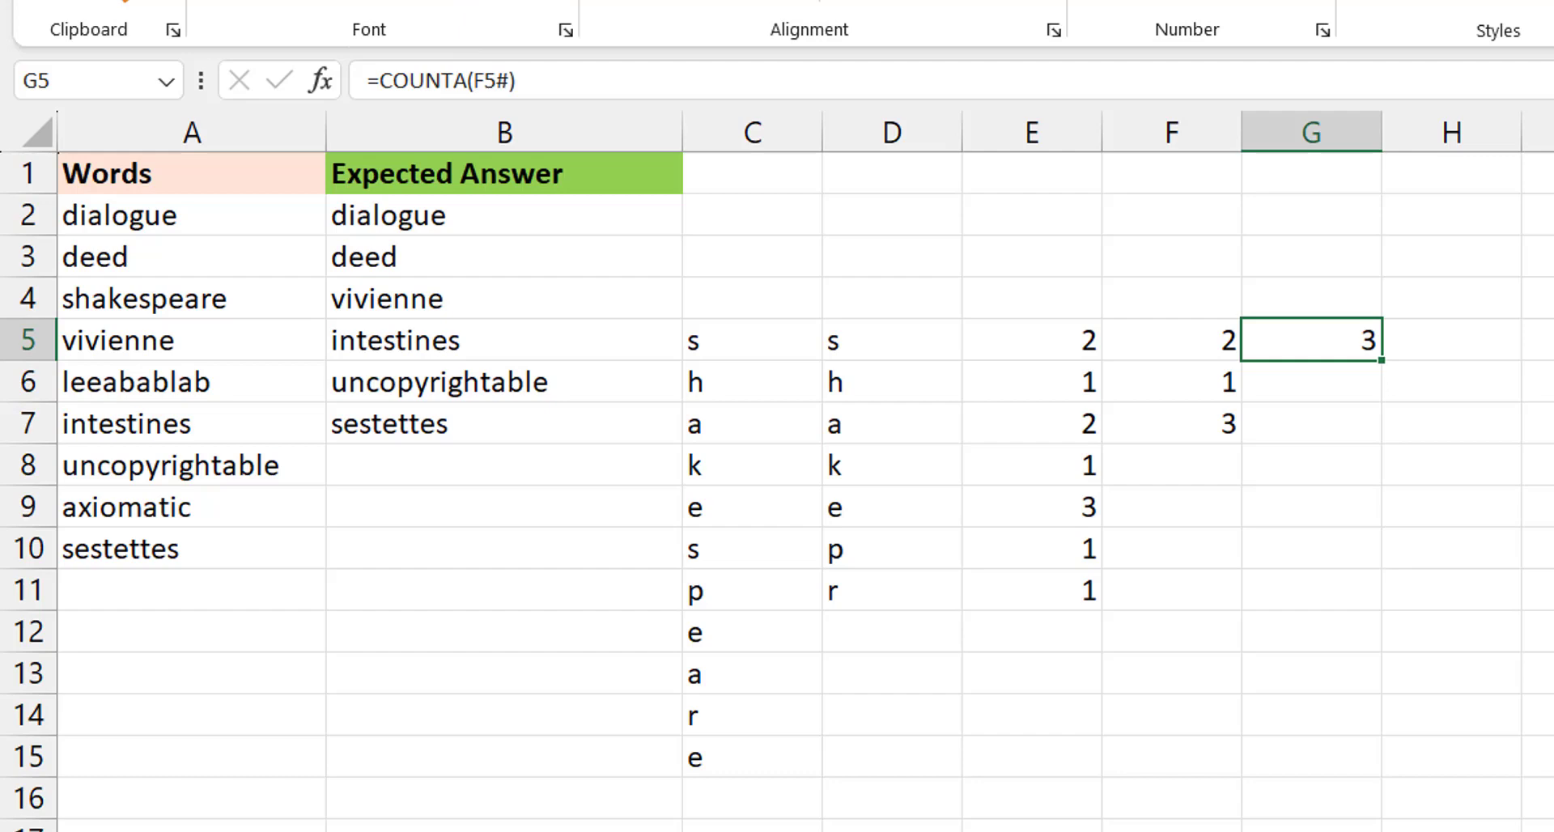
left_click(462, 0)
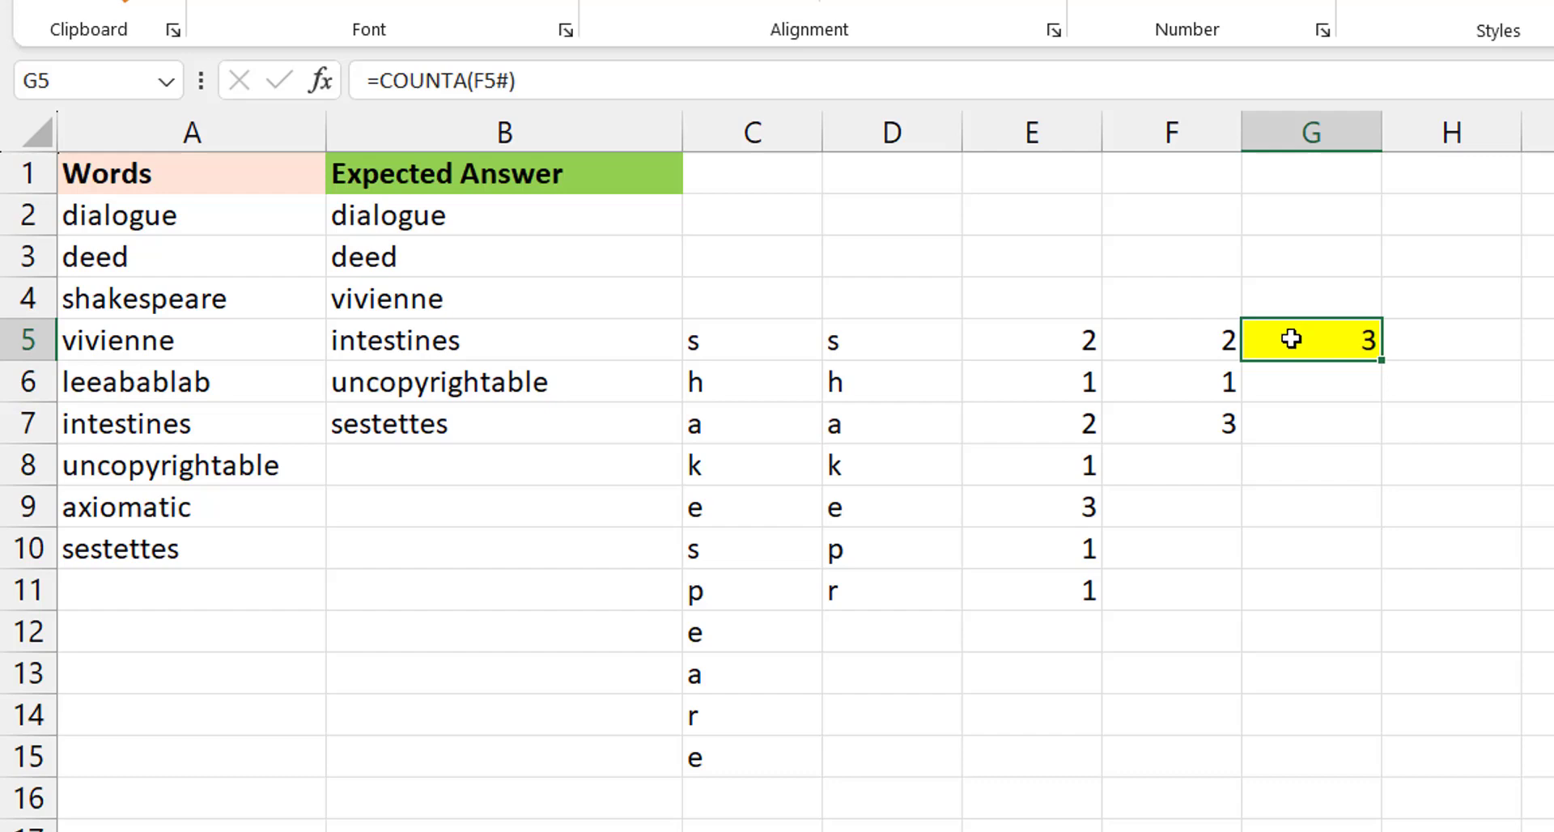
Step: Point C5's formula at A8 to split uncopyrightable and inspect the COUNTIF results in E5
double_click(755, 340)
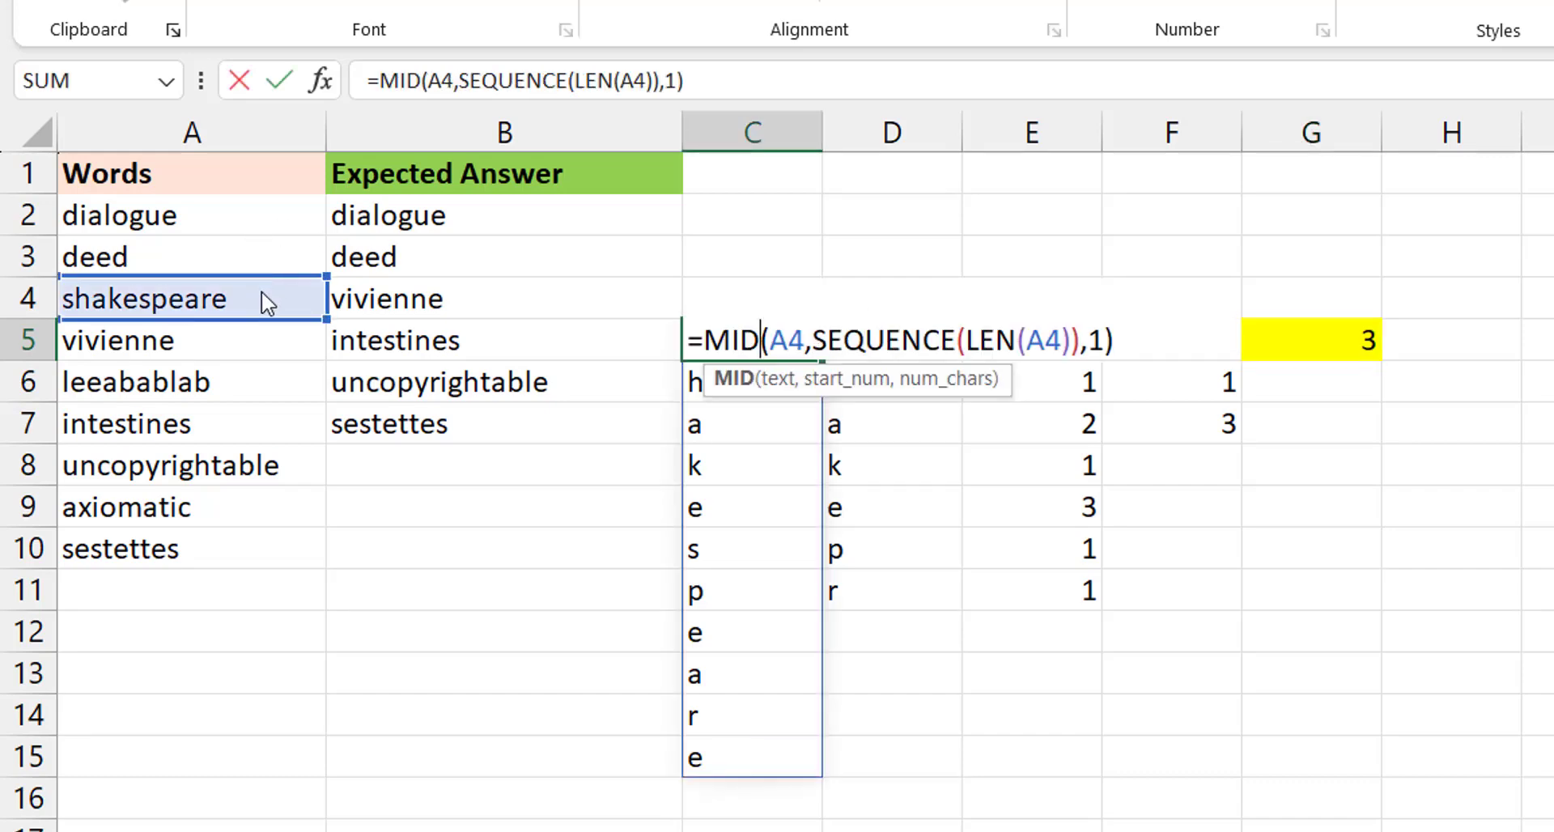
left_click_drag(267, 303, 270, 462)
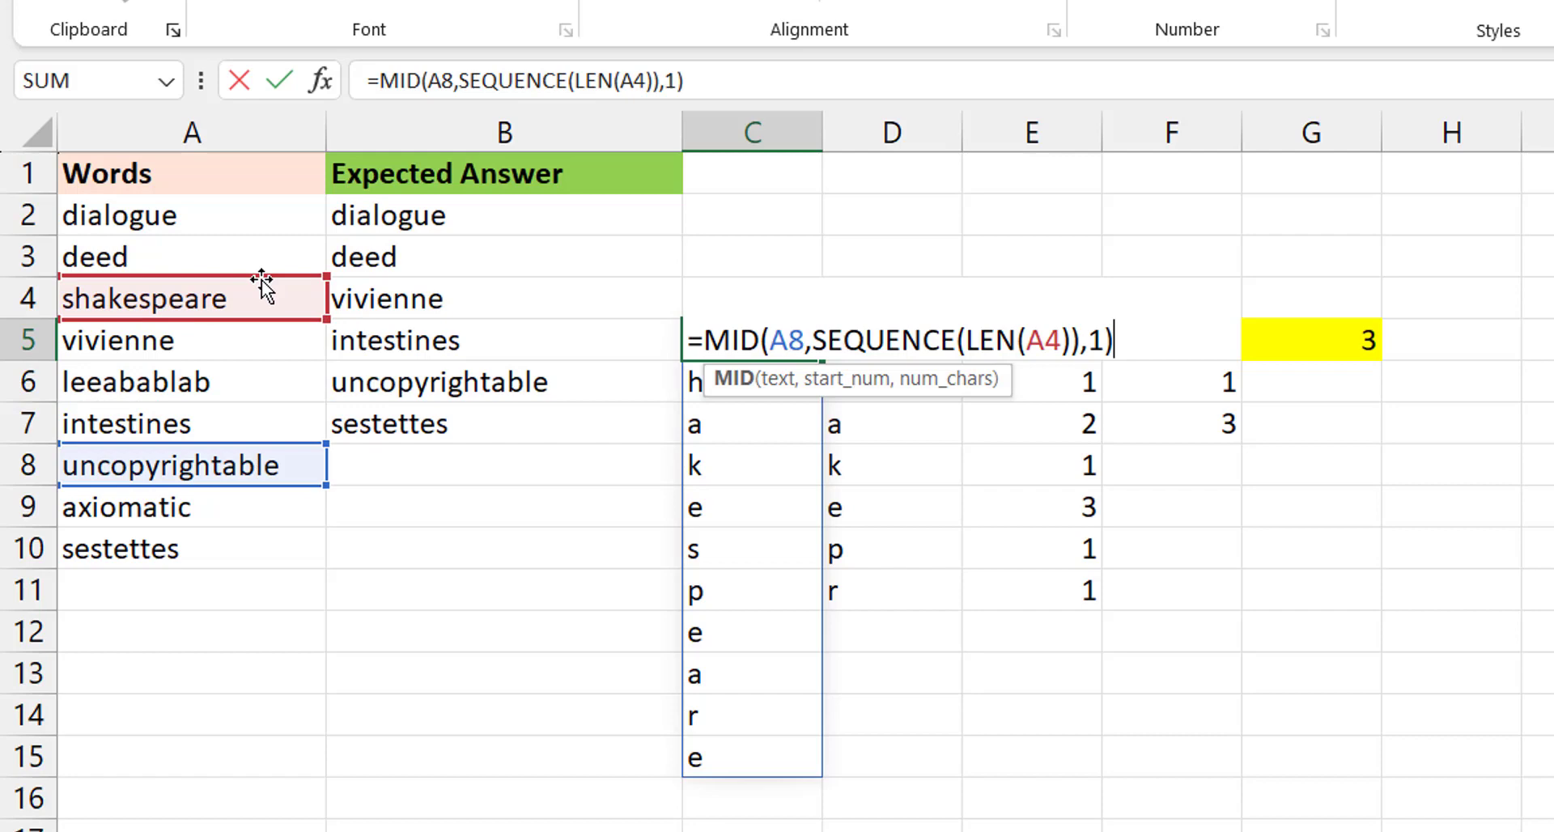
left_click_drag(263, 284, 255, 465)
key("Return")
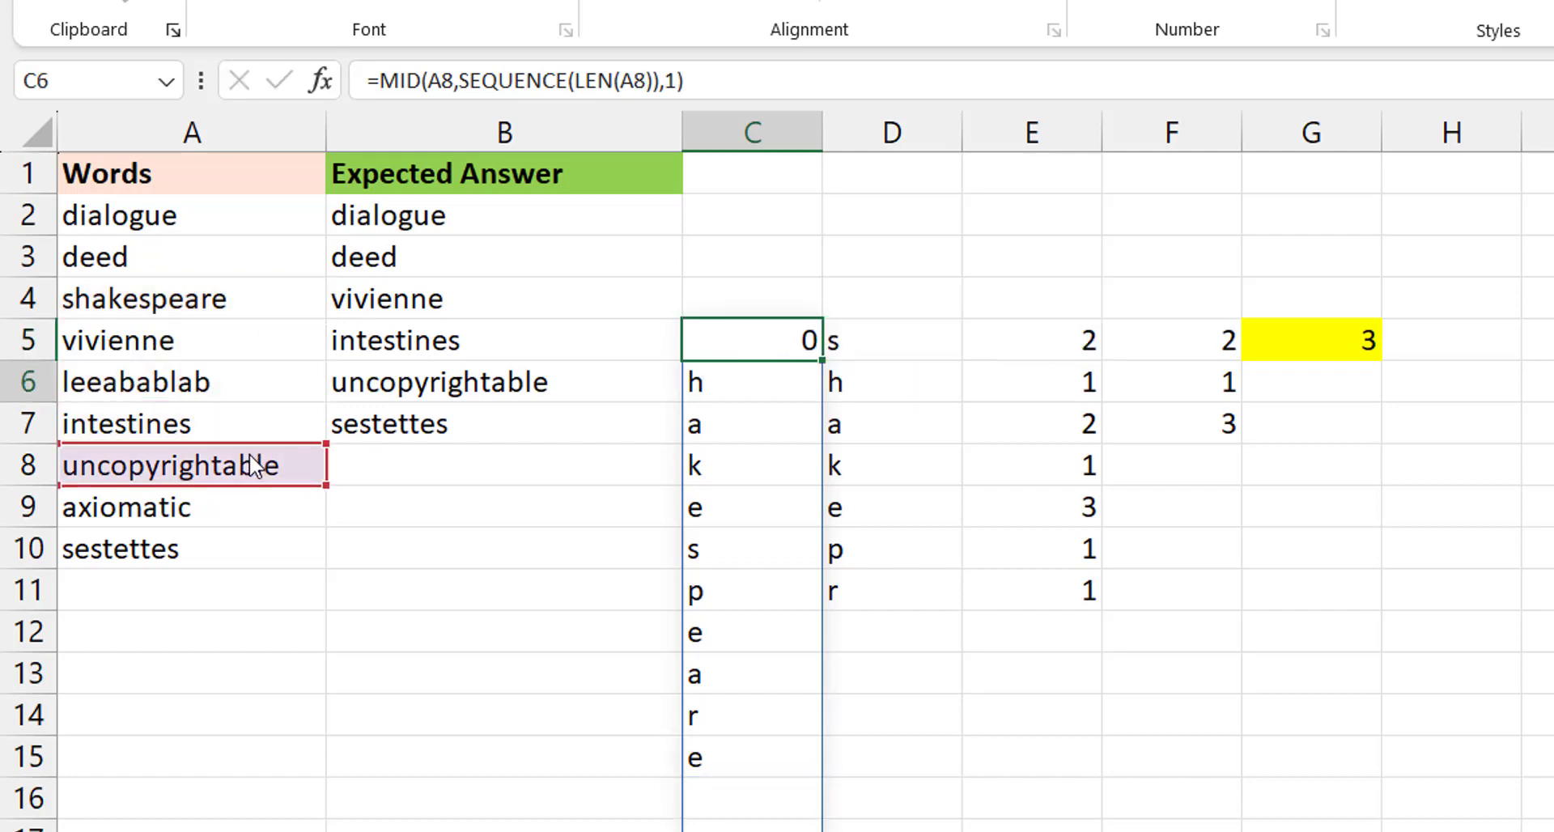
key("Up")
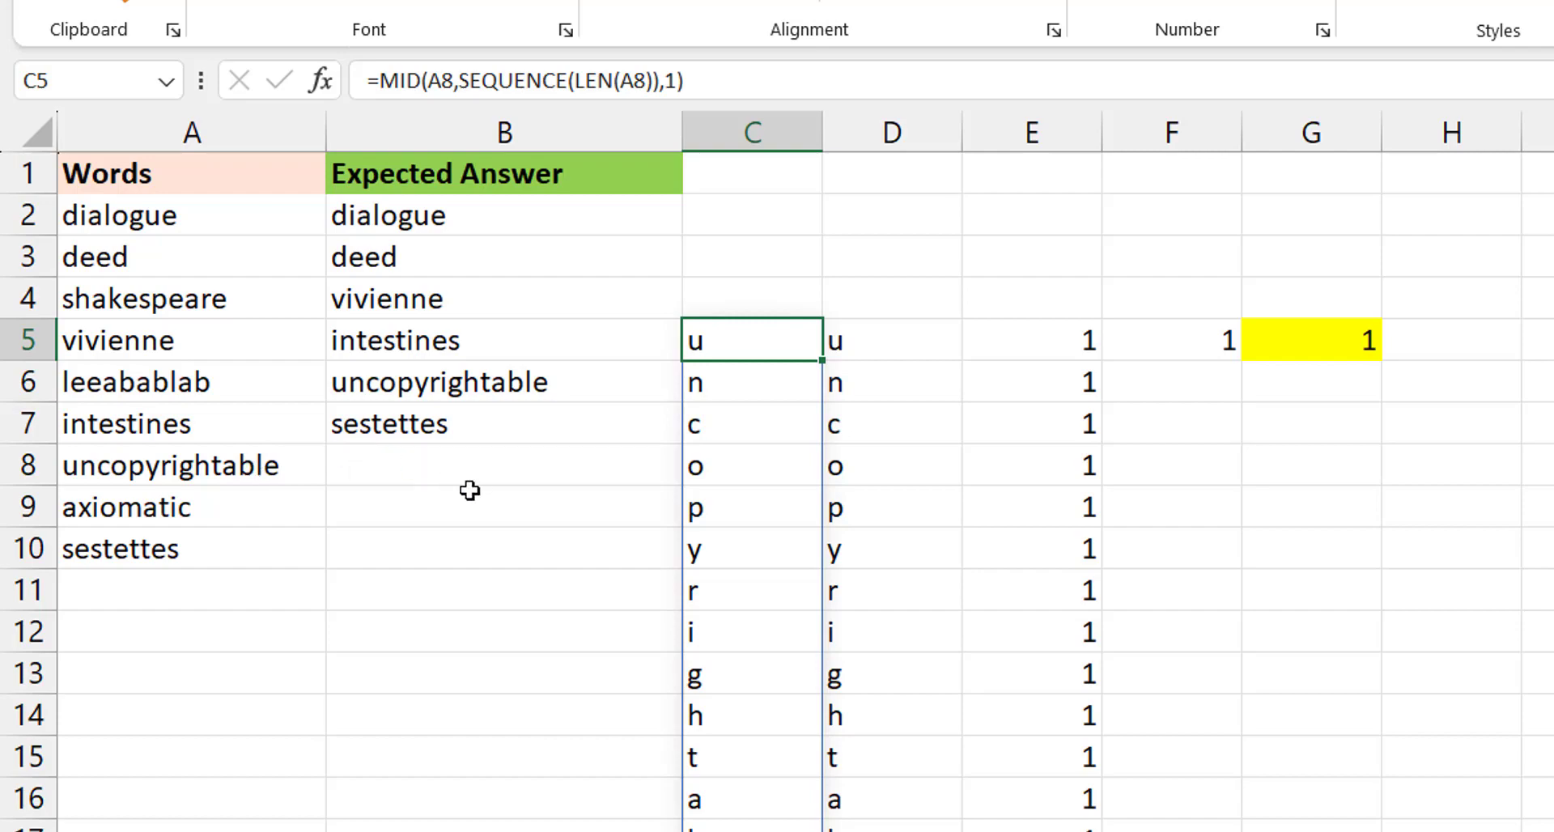
left_click(1038, 340)
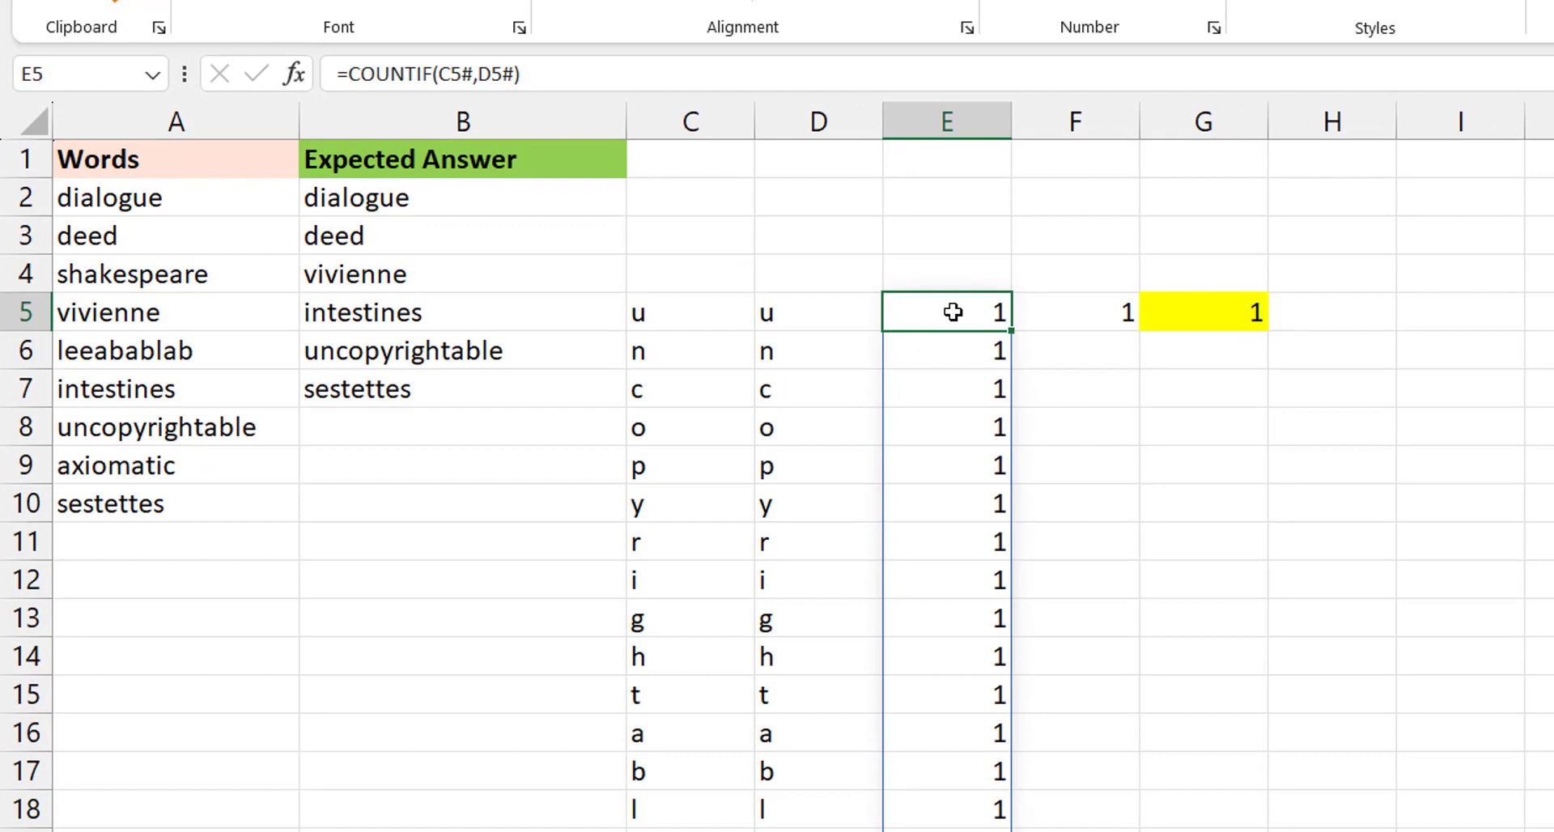
double_click(954, 312)
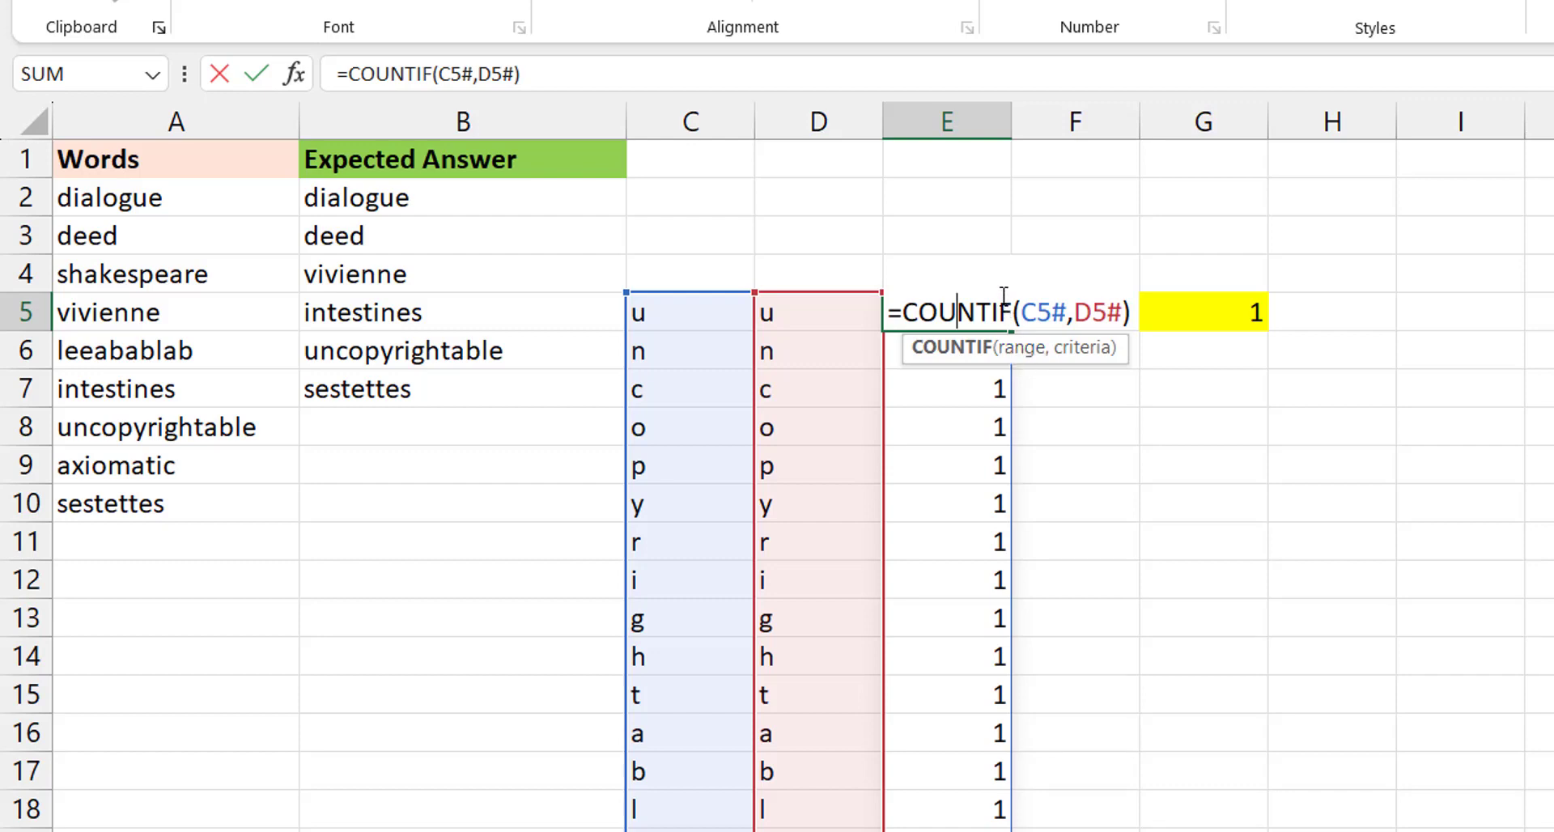
key("ctrl+Return")
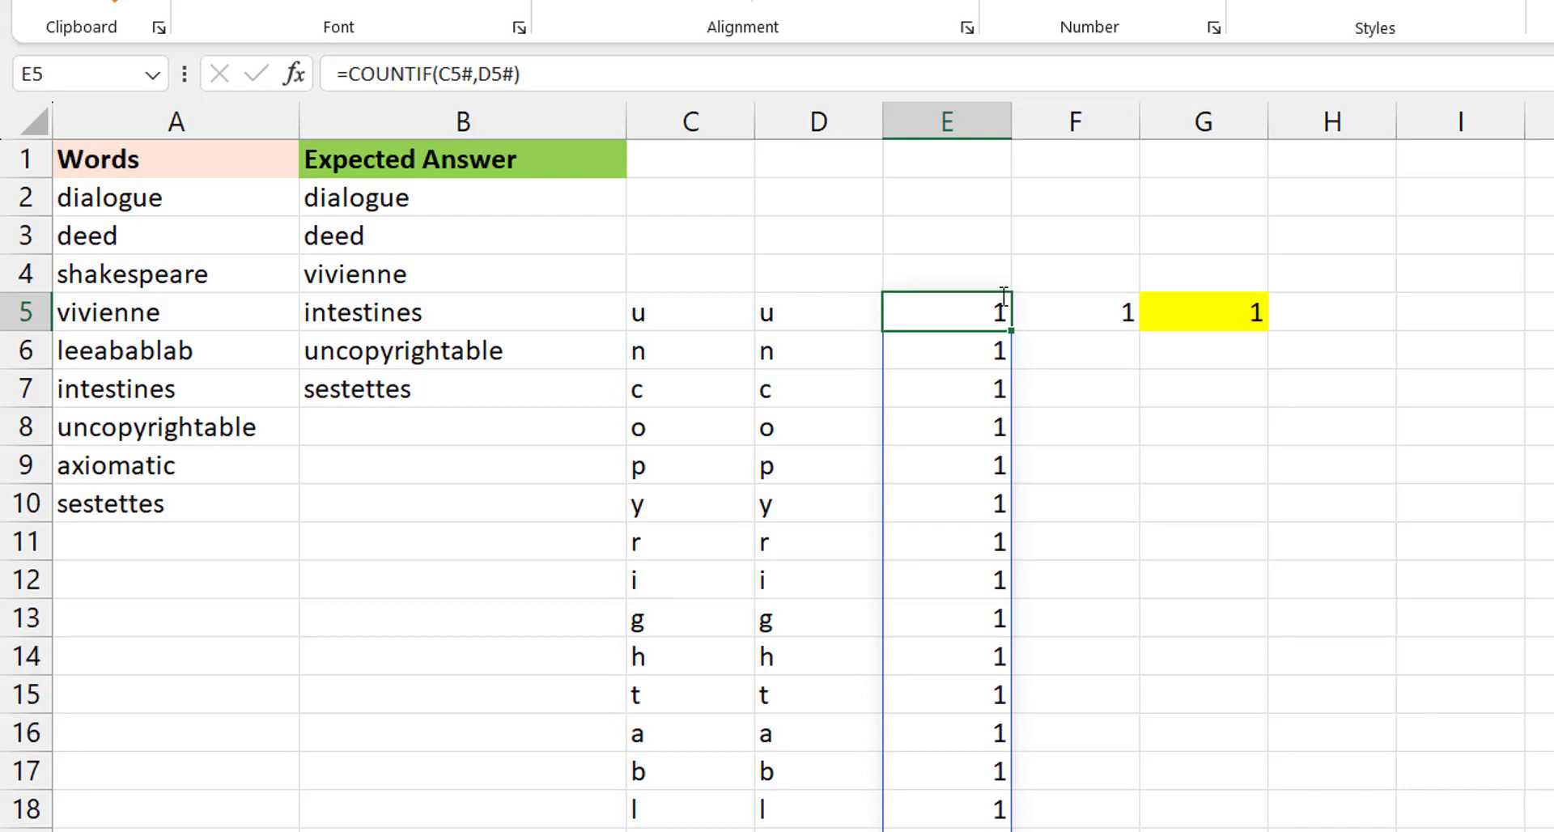
Step: Point C5's formula back at A5 so it splits vivienne again
double_click(659, 307)
left_click_drag(272, 447, 245, 340)
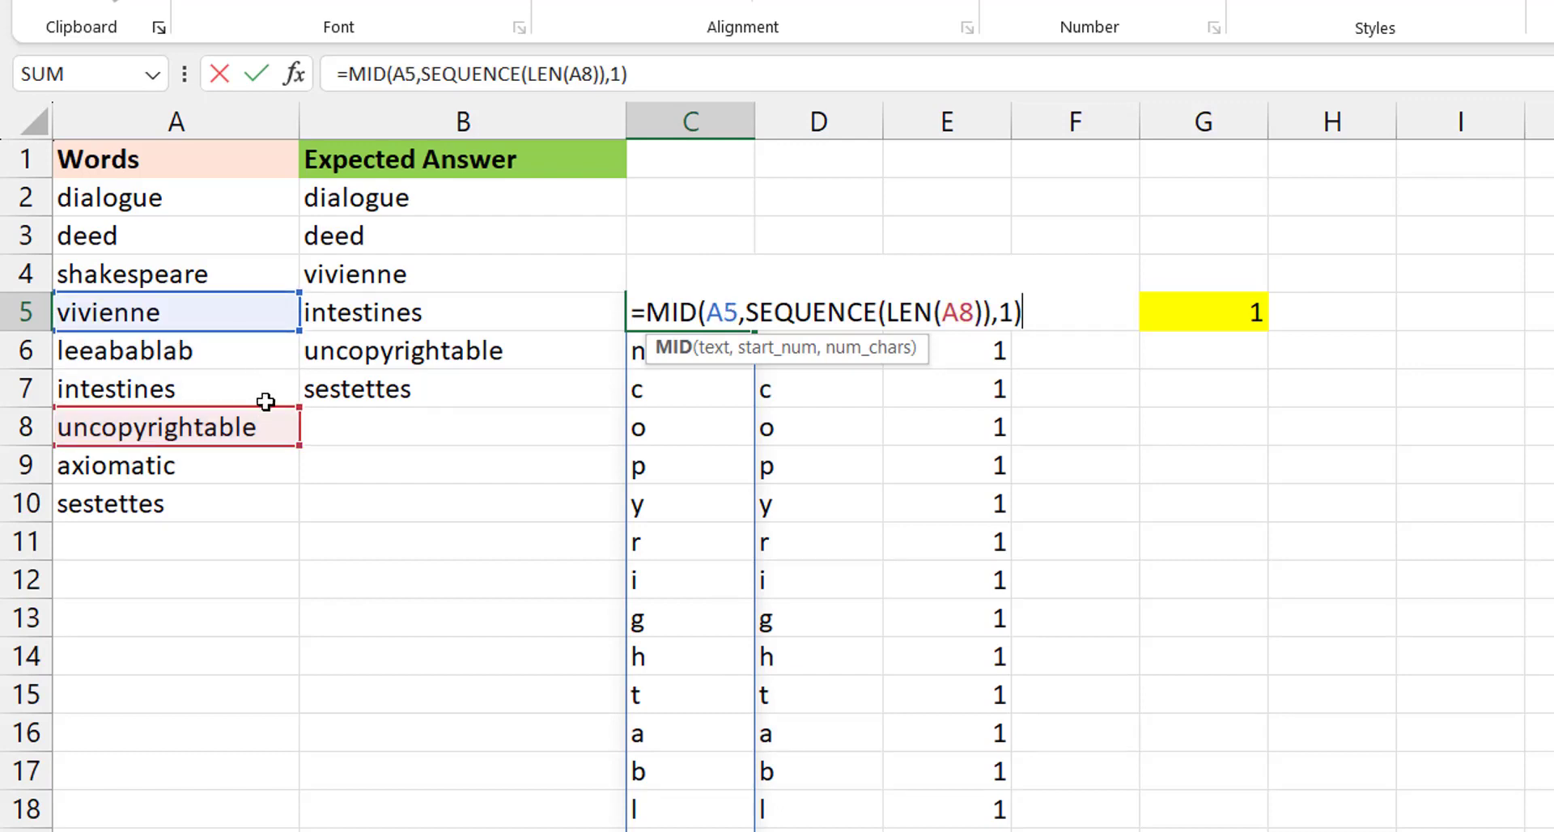
left_click_drag(273, 411, 268, 315)
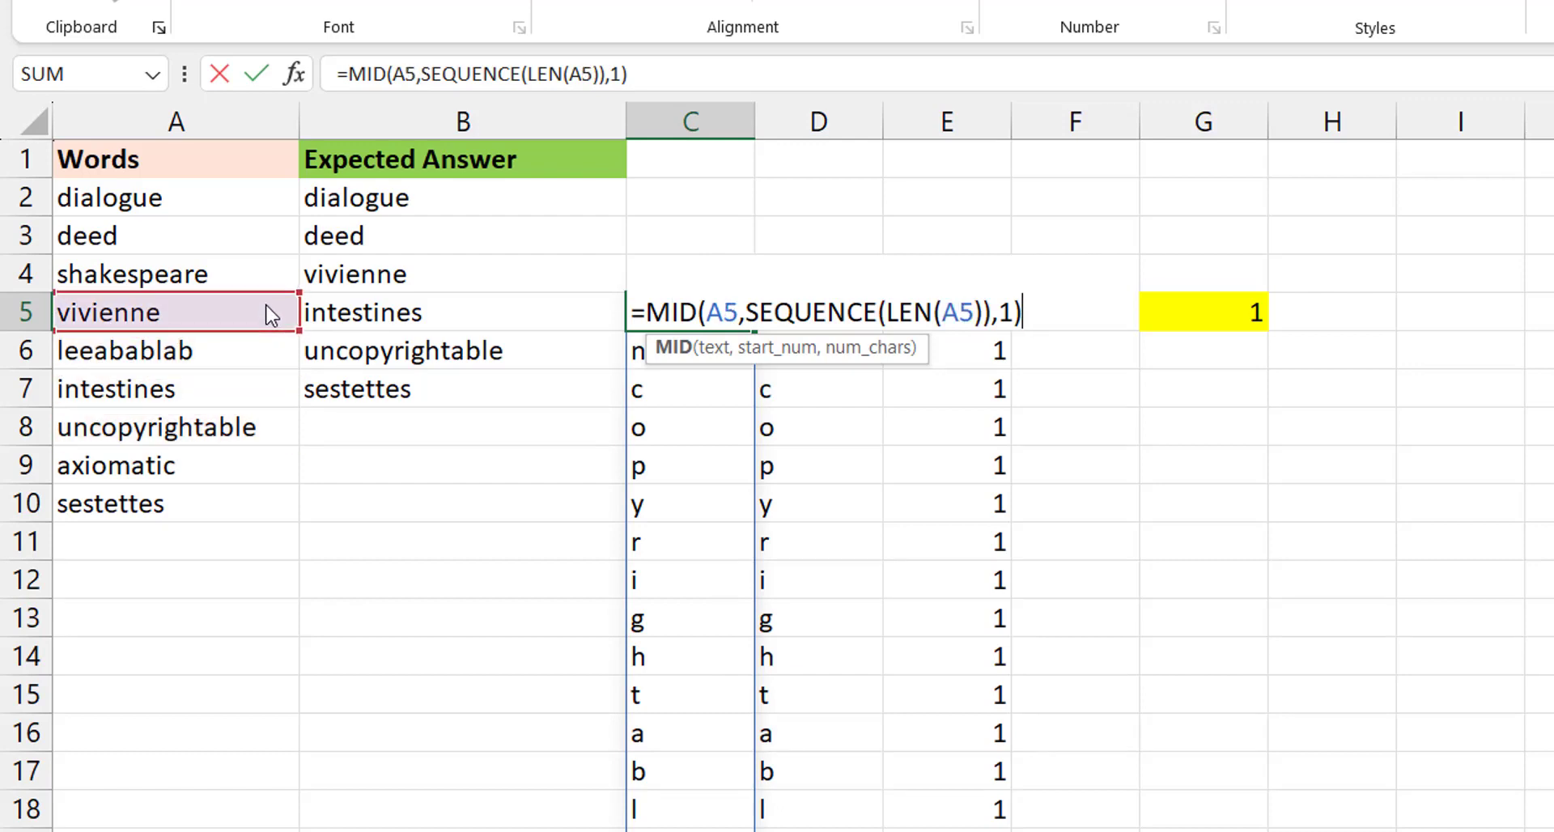
key("ctrl+Return")
key("Right")
key("Right")
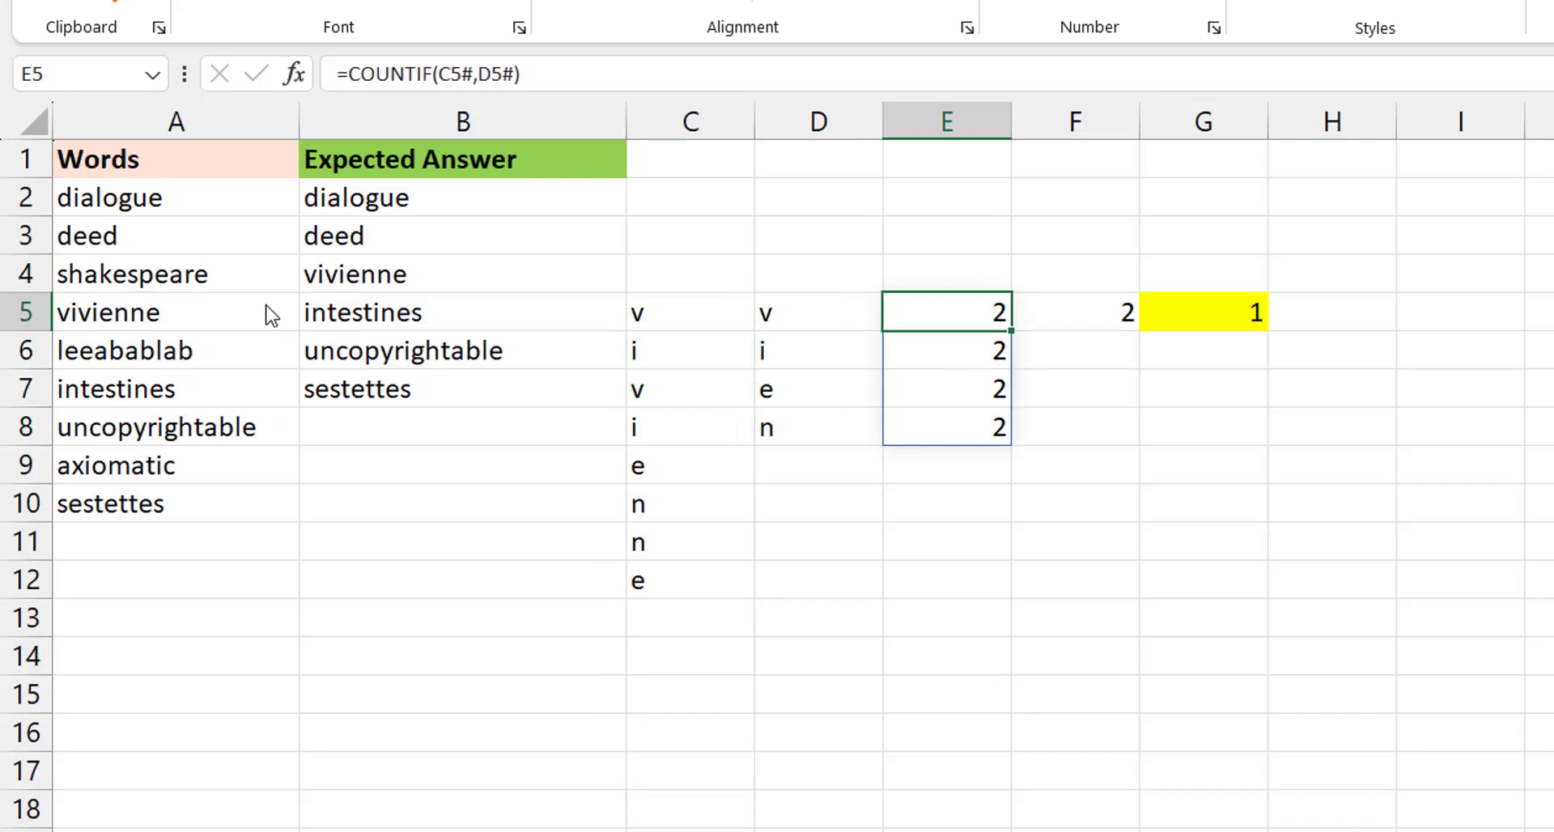
Step: Replace E5's COUNTIF with =SUM(($C$5#=D5)*1) to count the first distinct letter
key("Delete")
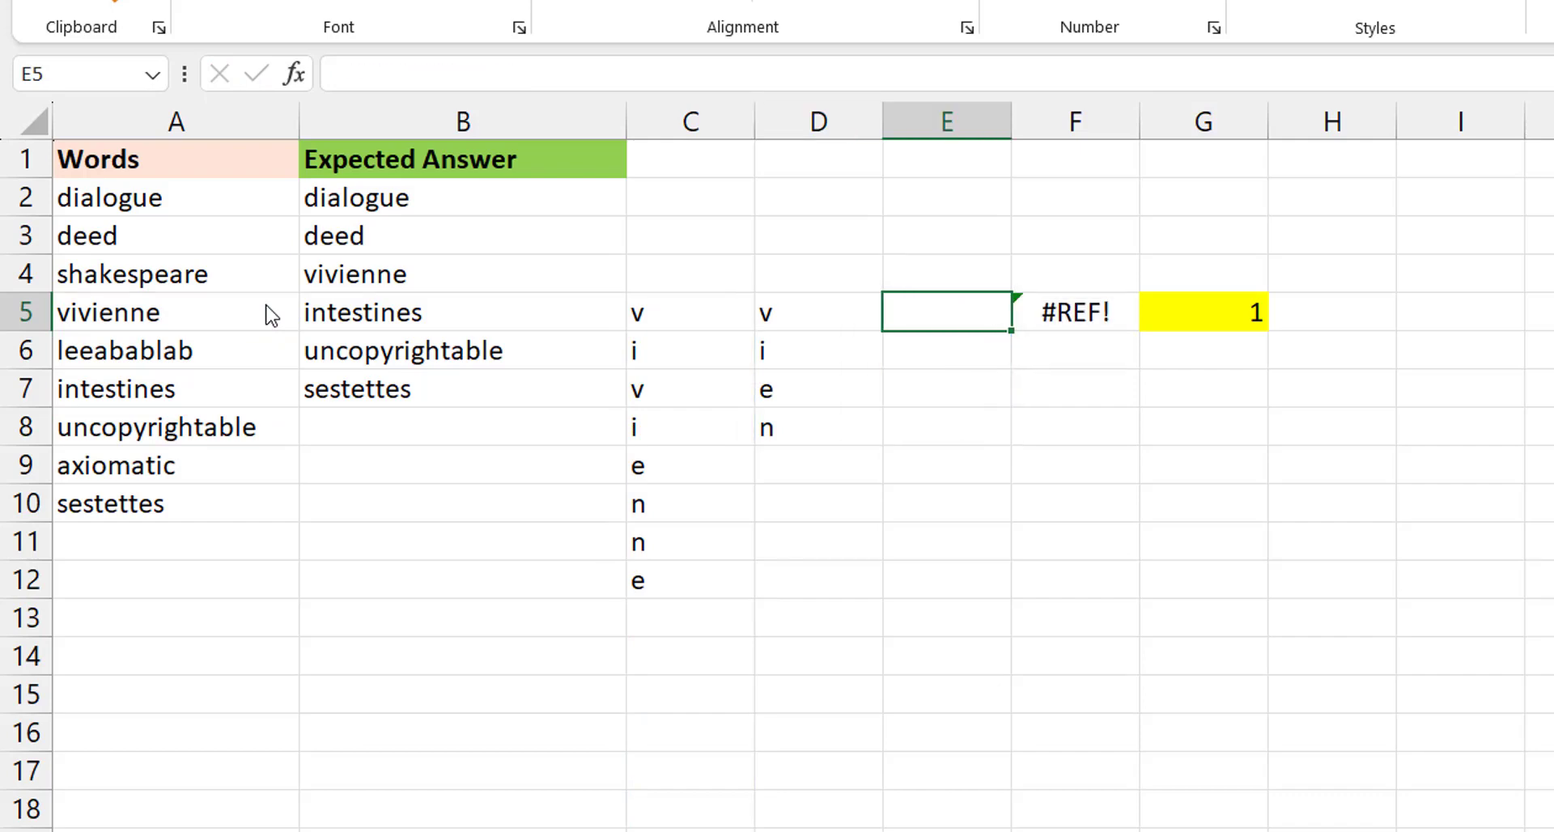
type("=sum")
key("Tab")
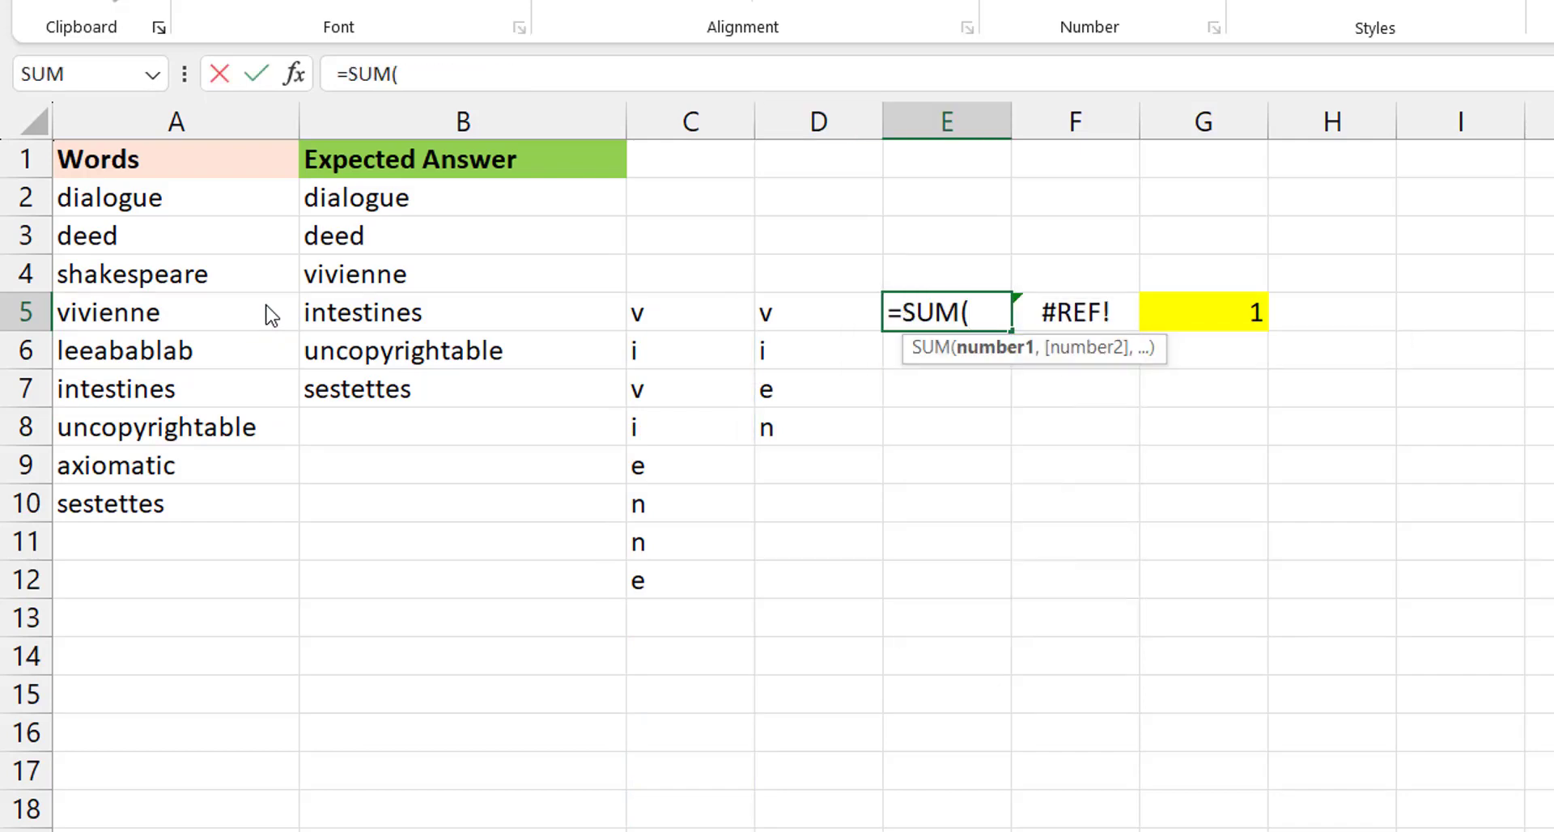
type("(")
key("Left")
key("Left")
key("ctrl+shift+Down")
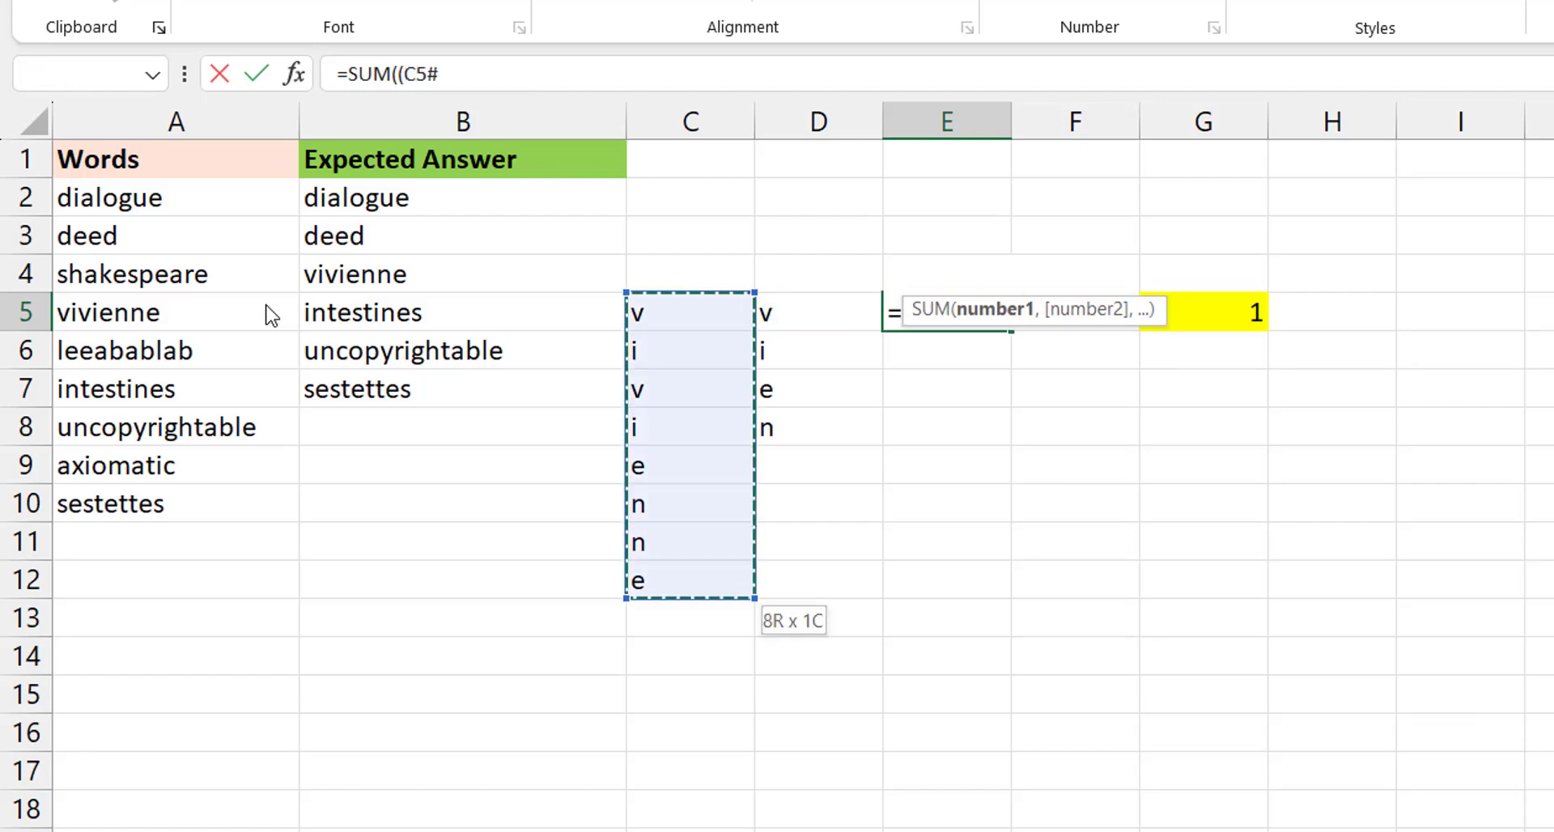
key("F4")
type("=")
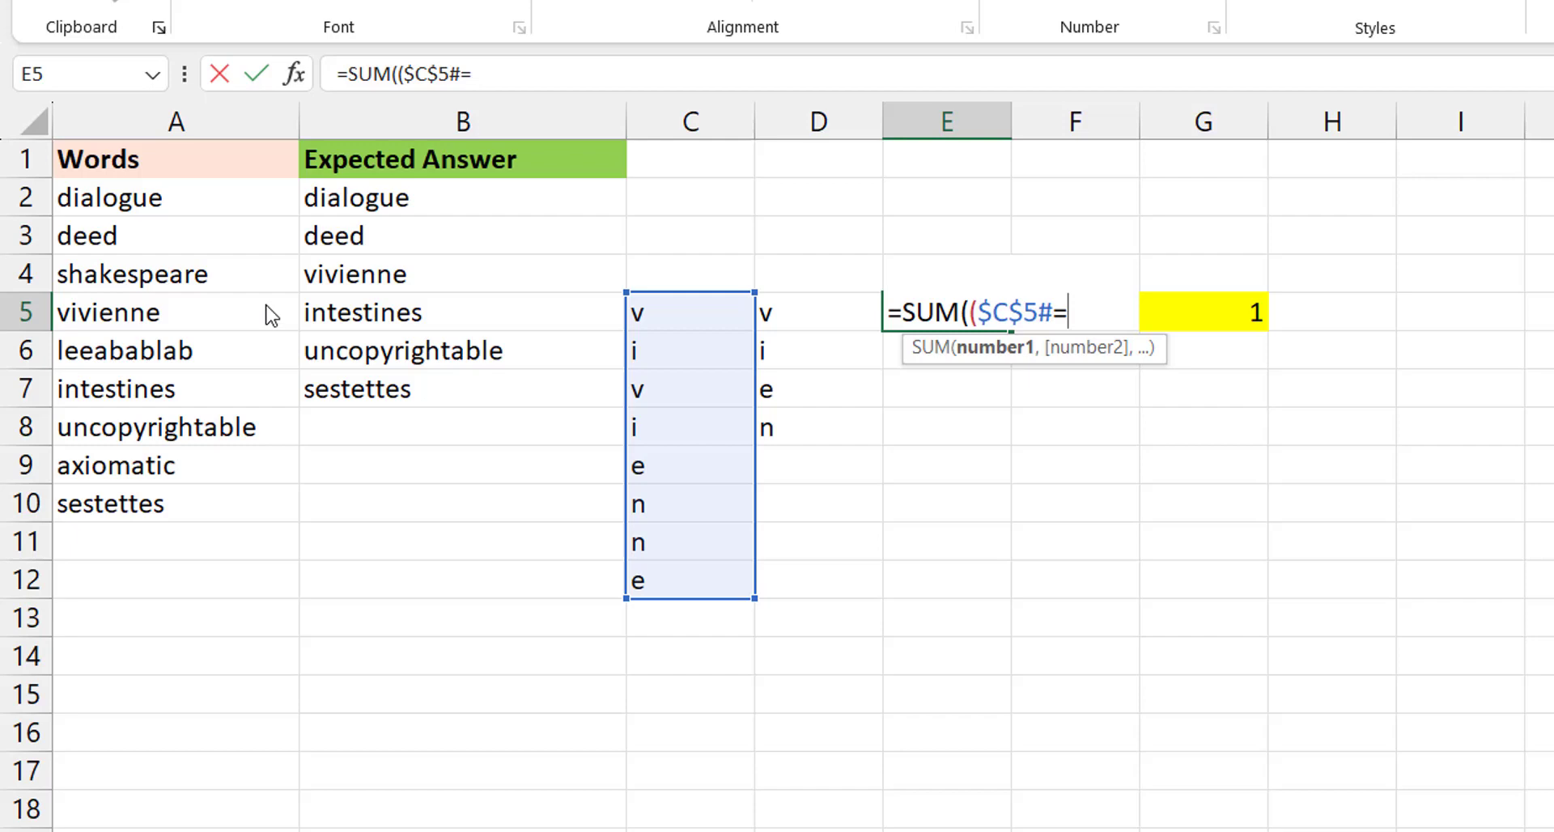
key("Left")
type(")")
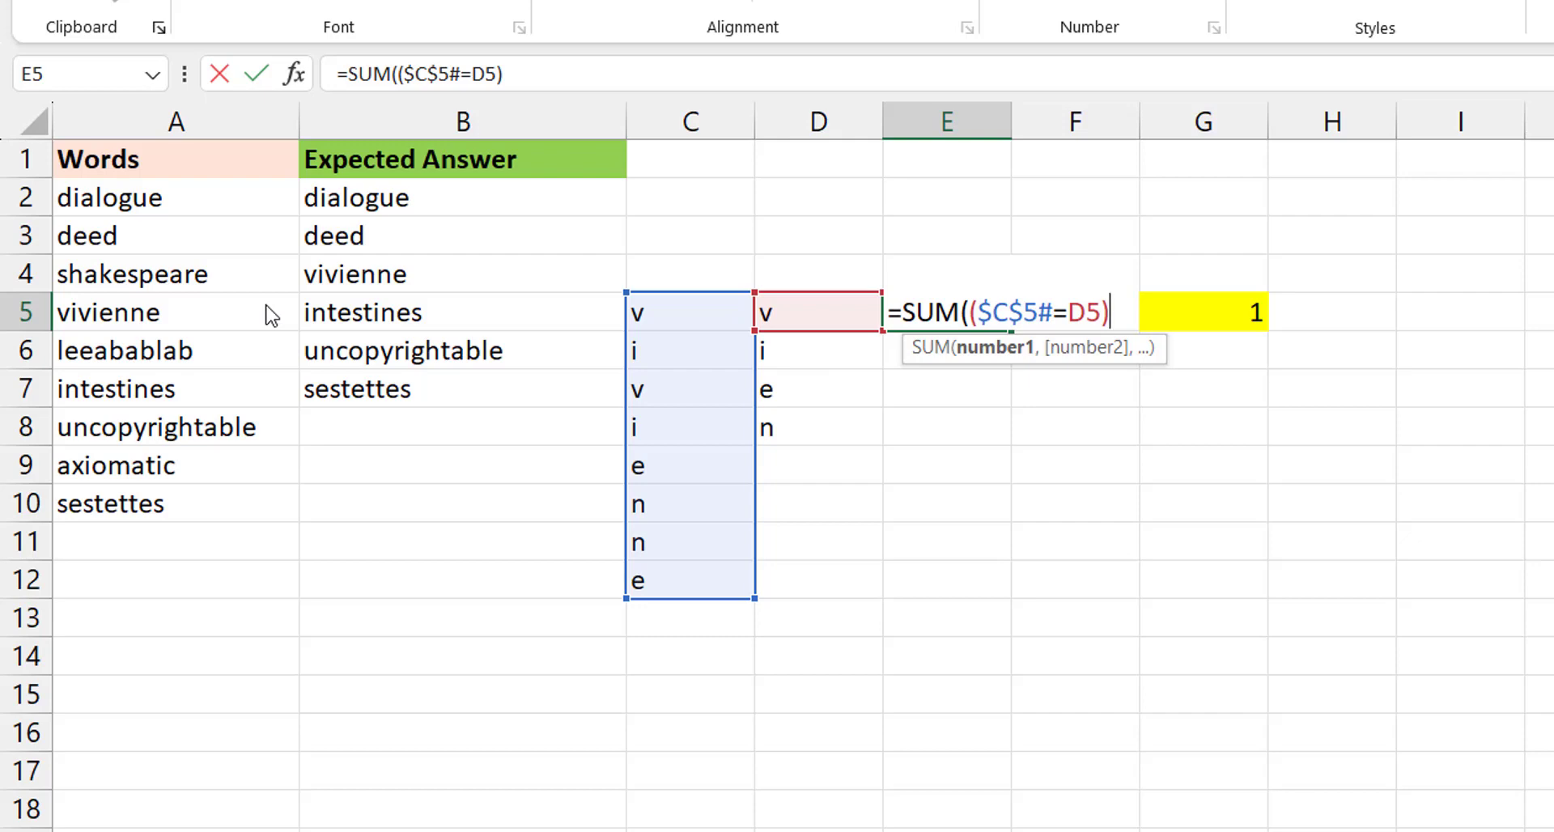
type("*1")
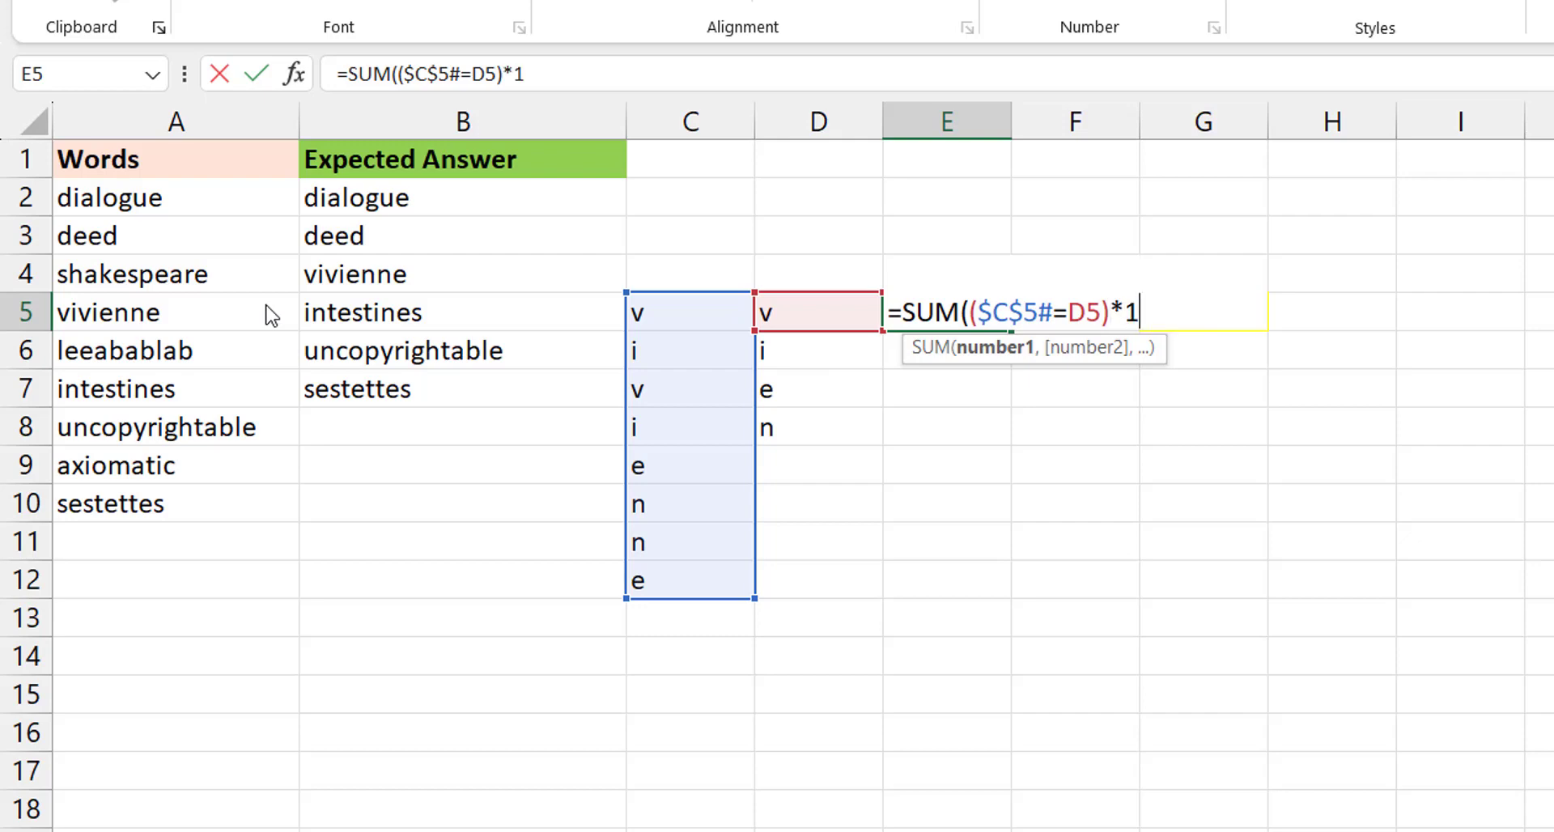
type(")")
key("ctrl+Return")
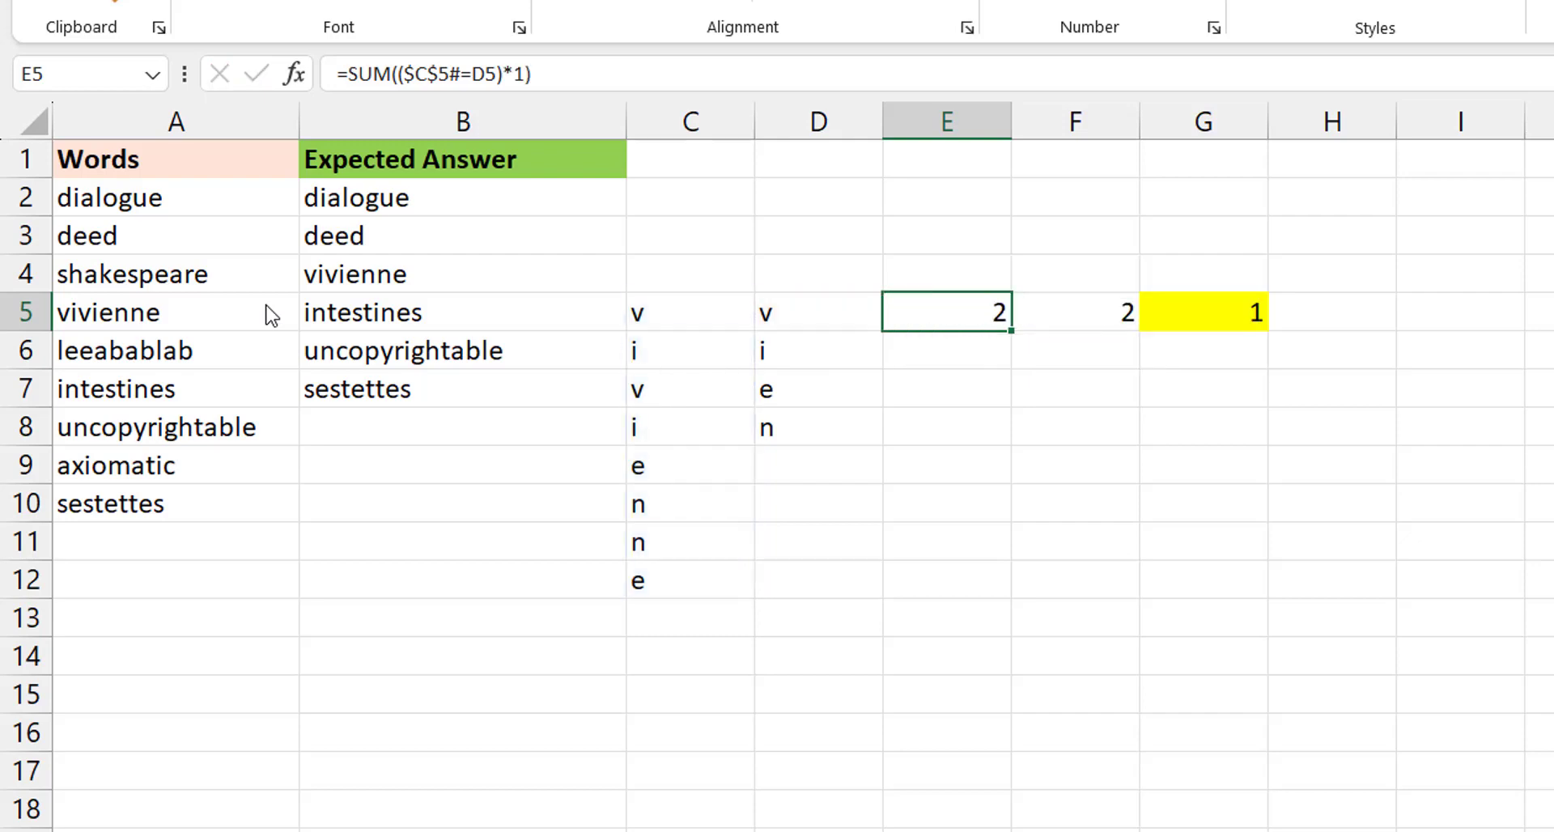
Step: Fill the count formula down column E and clear the extra results in E9:E12
double_click(1010, 330)
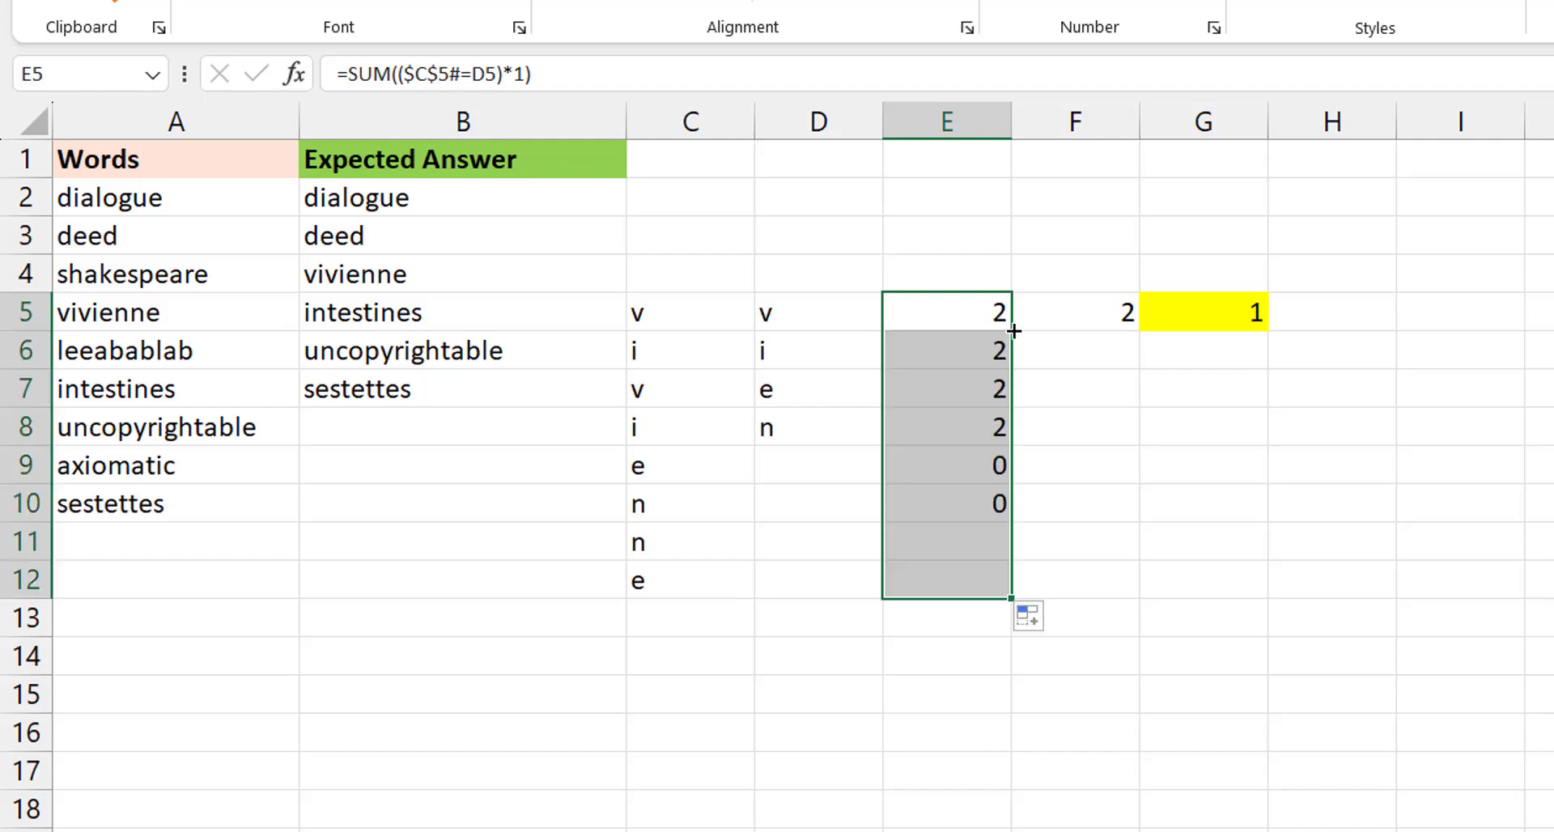
left_click(968, 459)
key("ctrl+shift+Down")
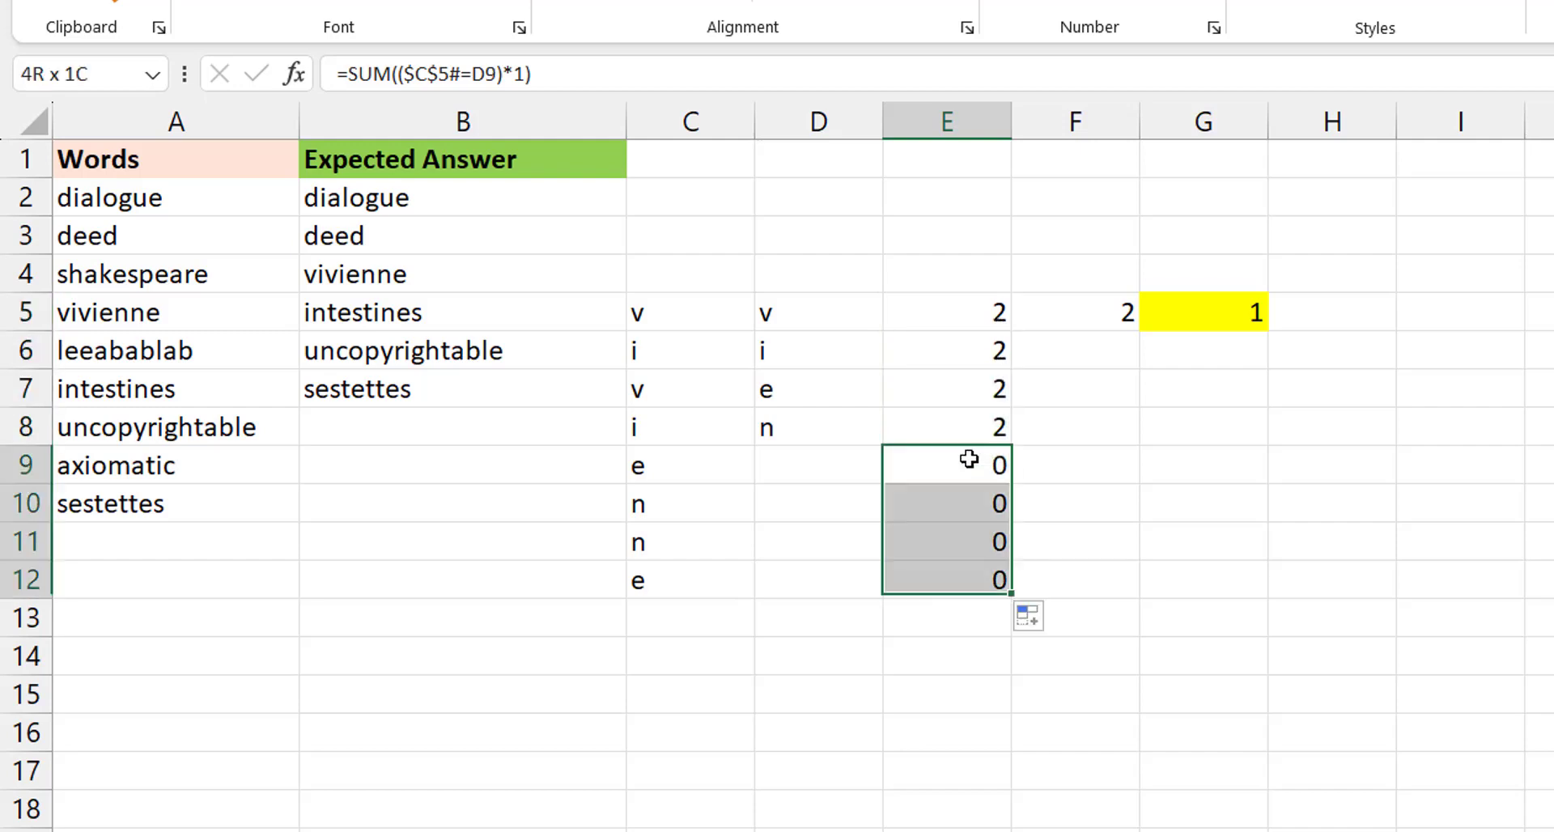
key("Delete")
key("Up")
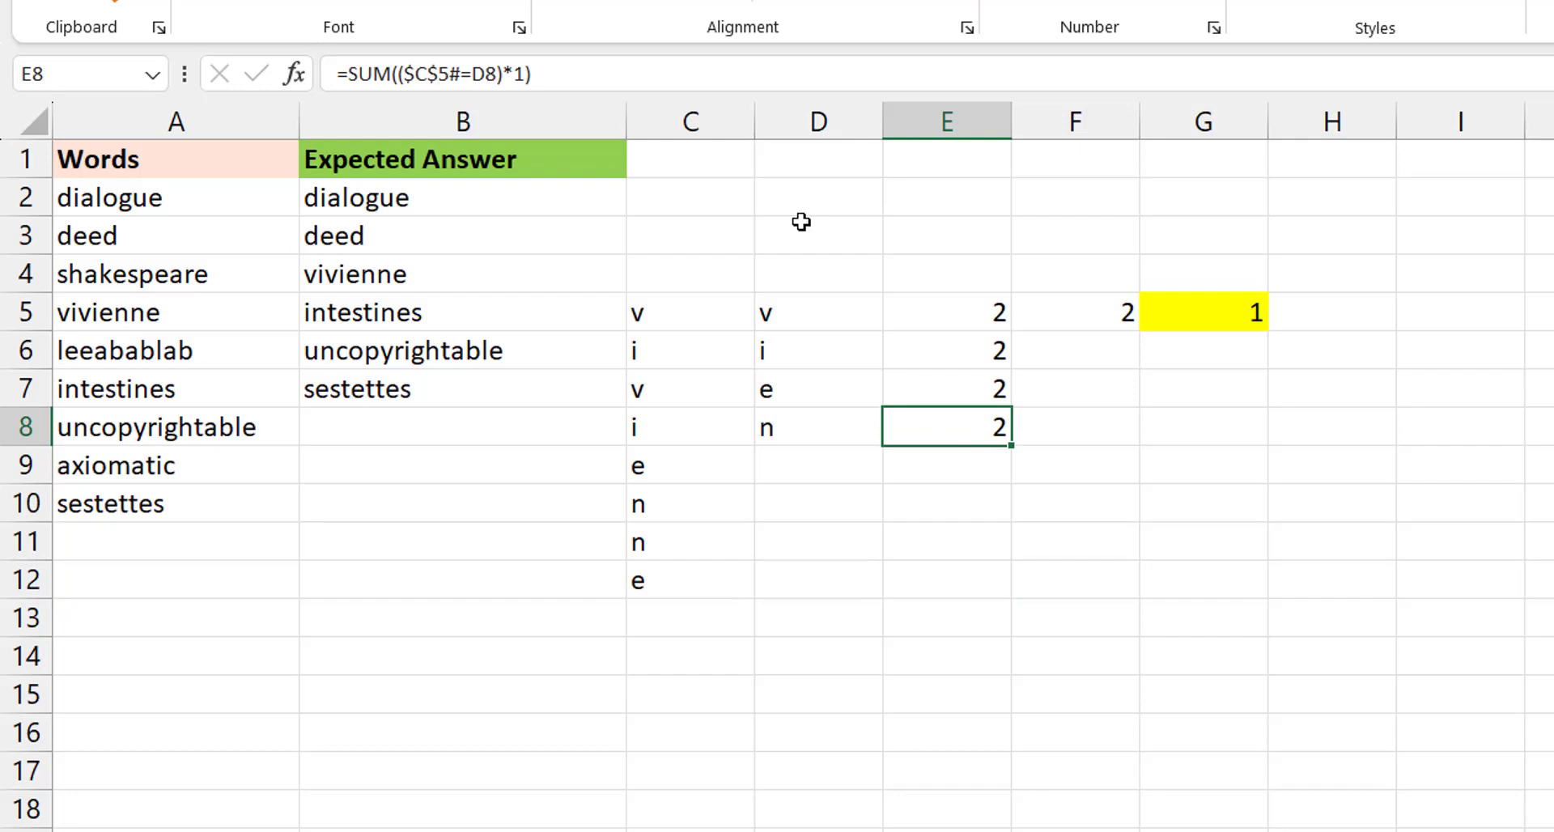
left_click_drag(691, 121, 1471, 346)
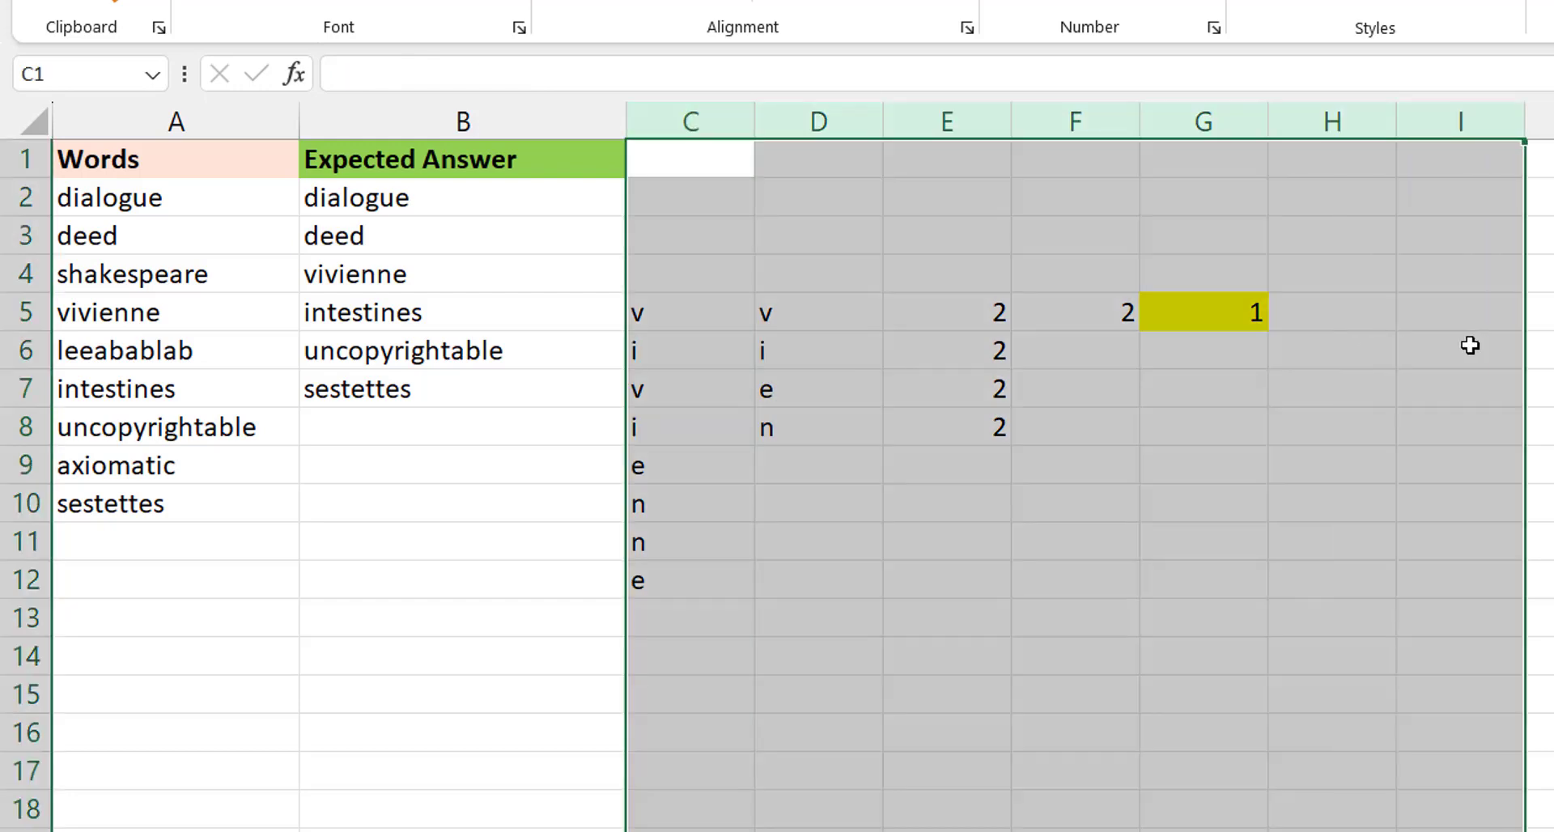
Step: Clear everything in columns C through I and move to cell C5
key("Delete")
key("Down")
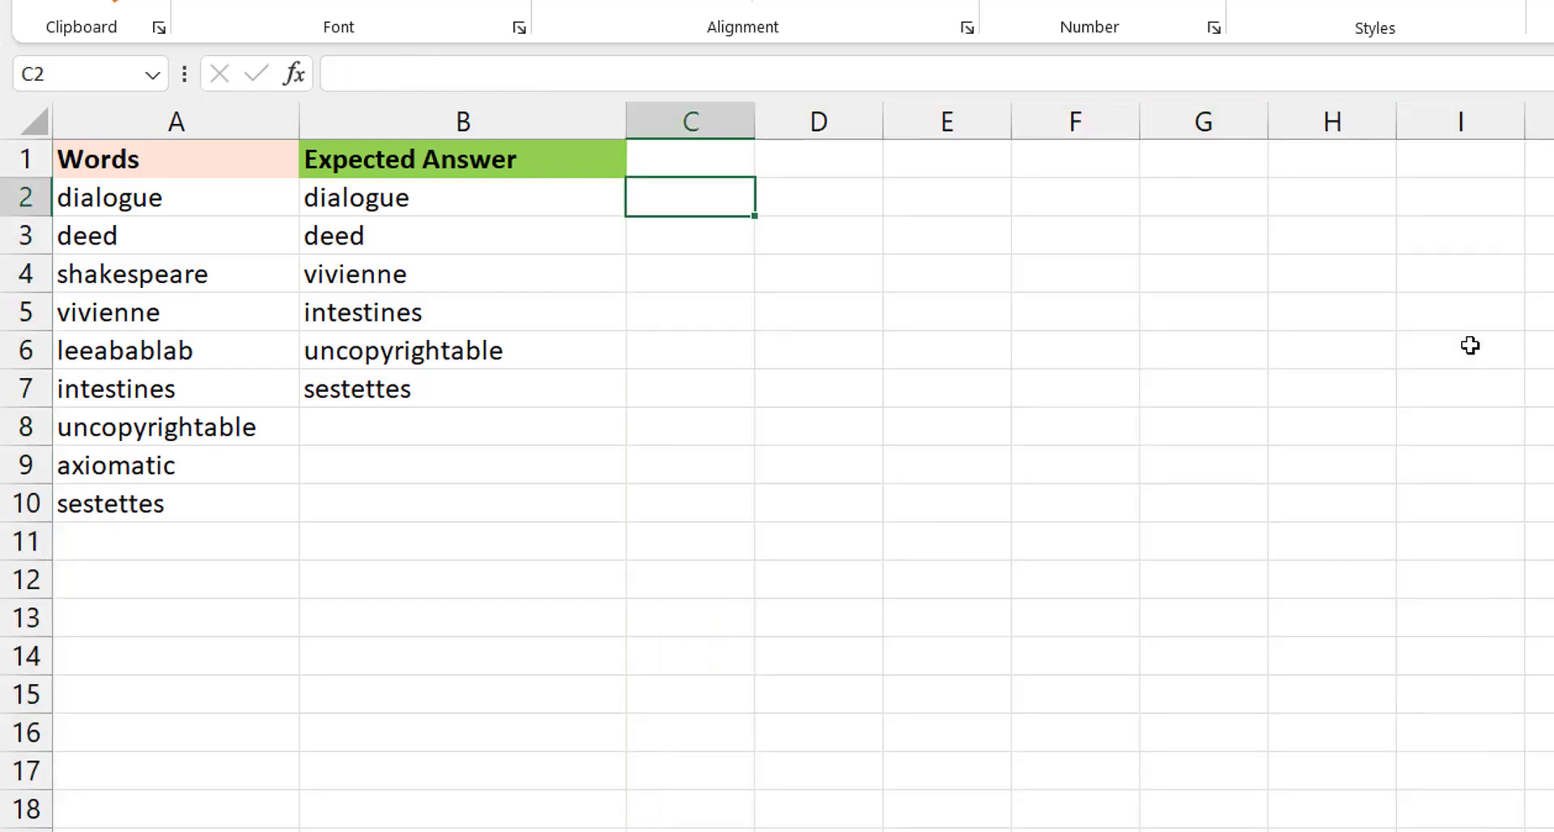
key("Down")
key("Down")
key("Down")
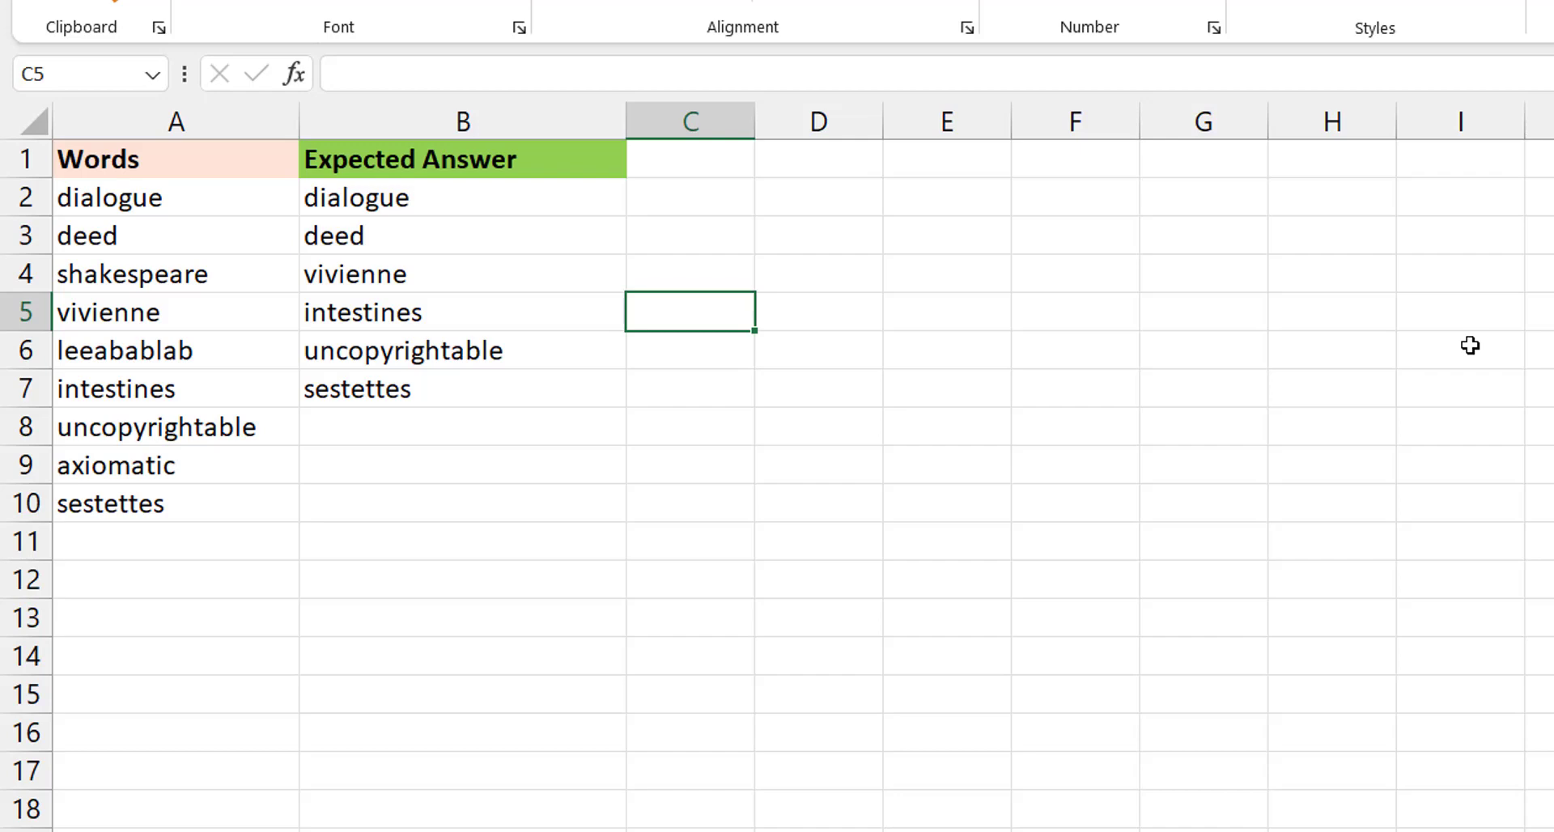
Step: Enter =LET(a,MID(A5,SEQUENCE(LEN(A5)),1),a) in C5 to spill vivienne's letters
type("=let")
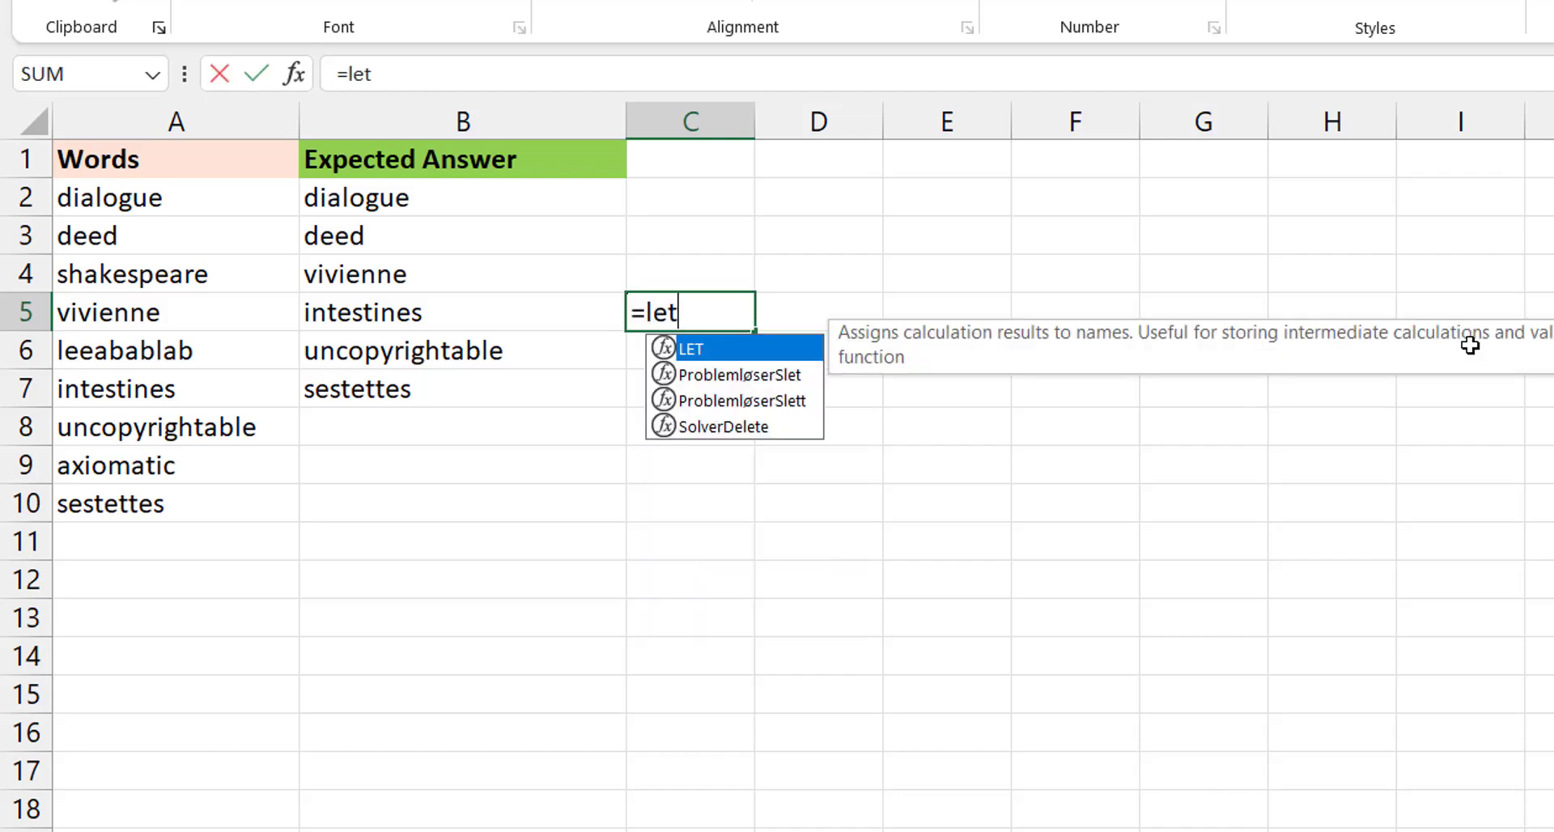
key("Tab")
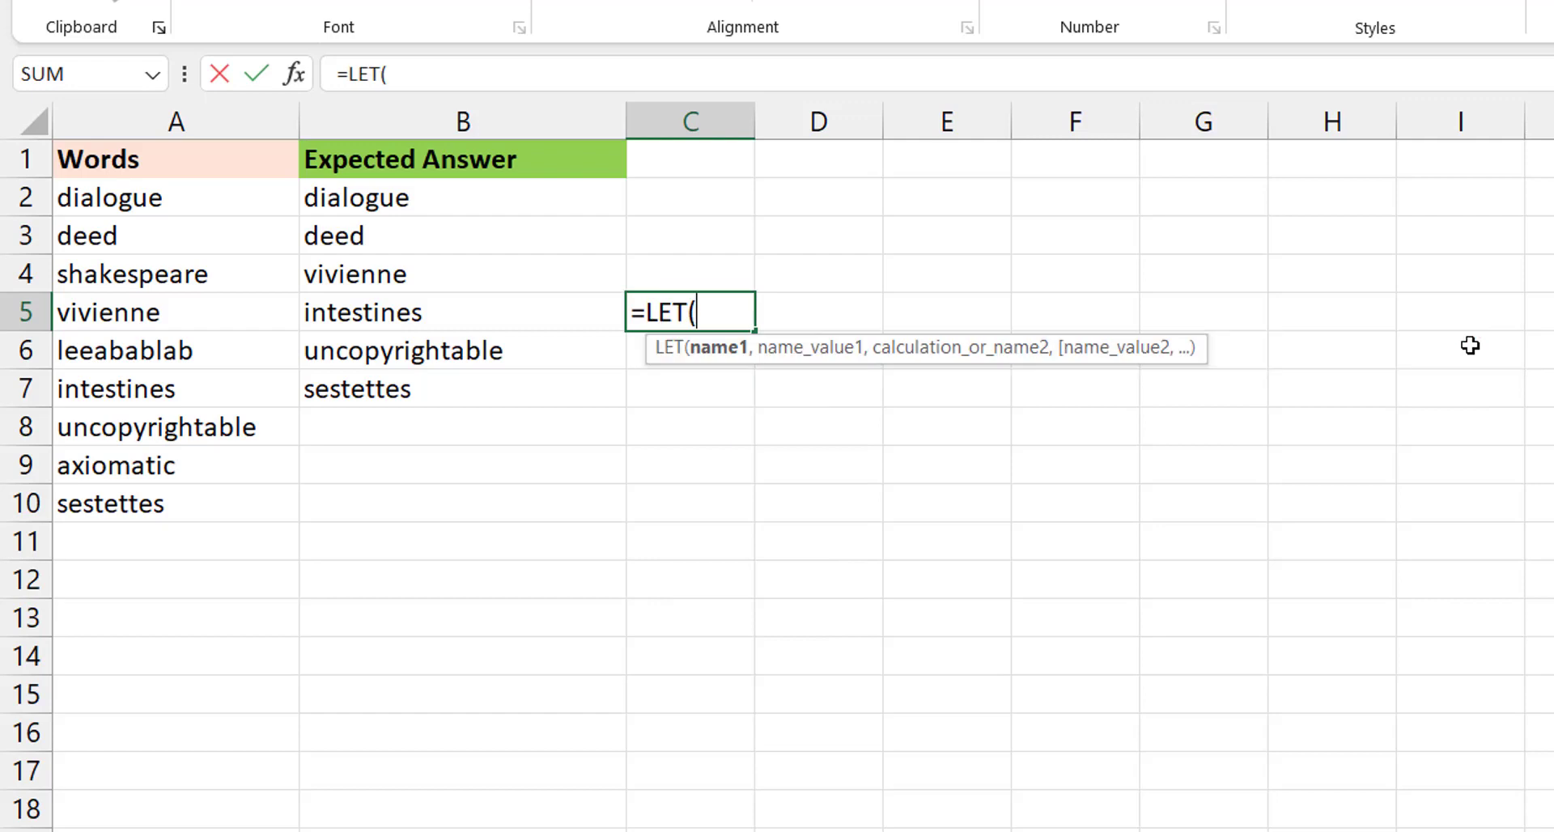
type("a,mid")
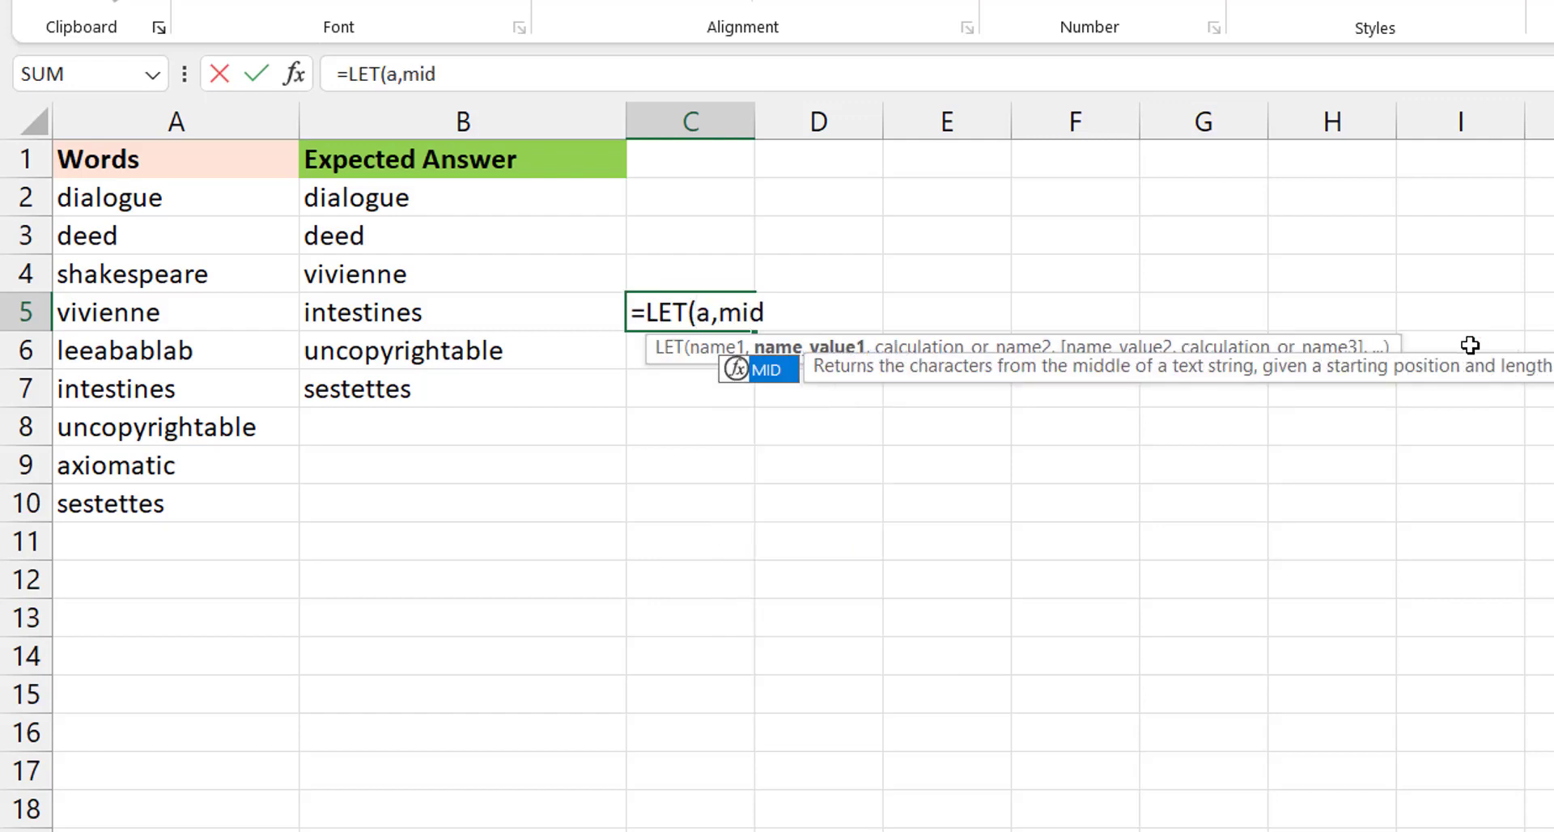
key("Tab")
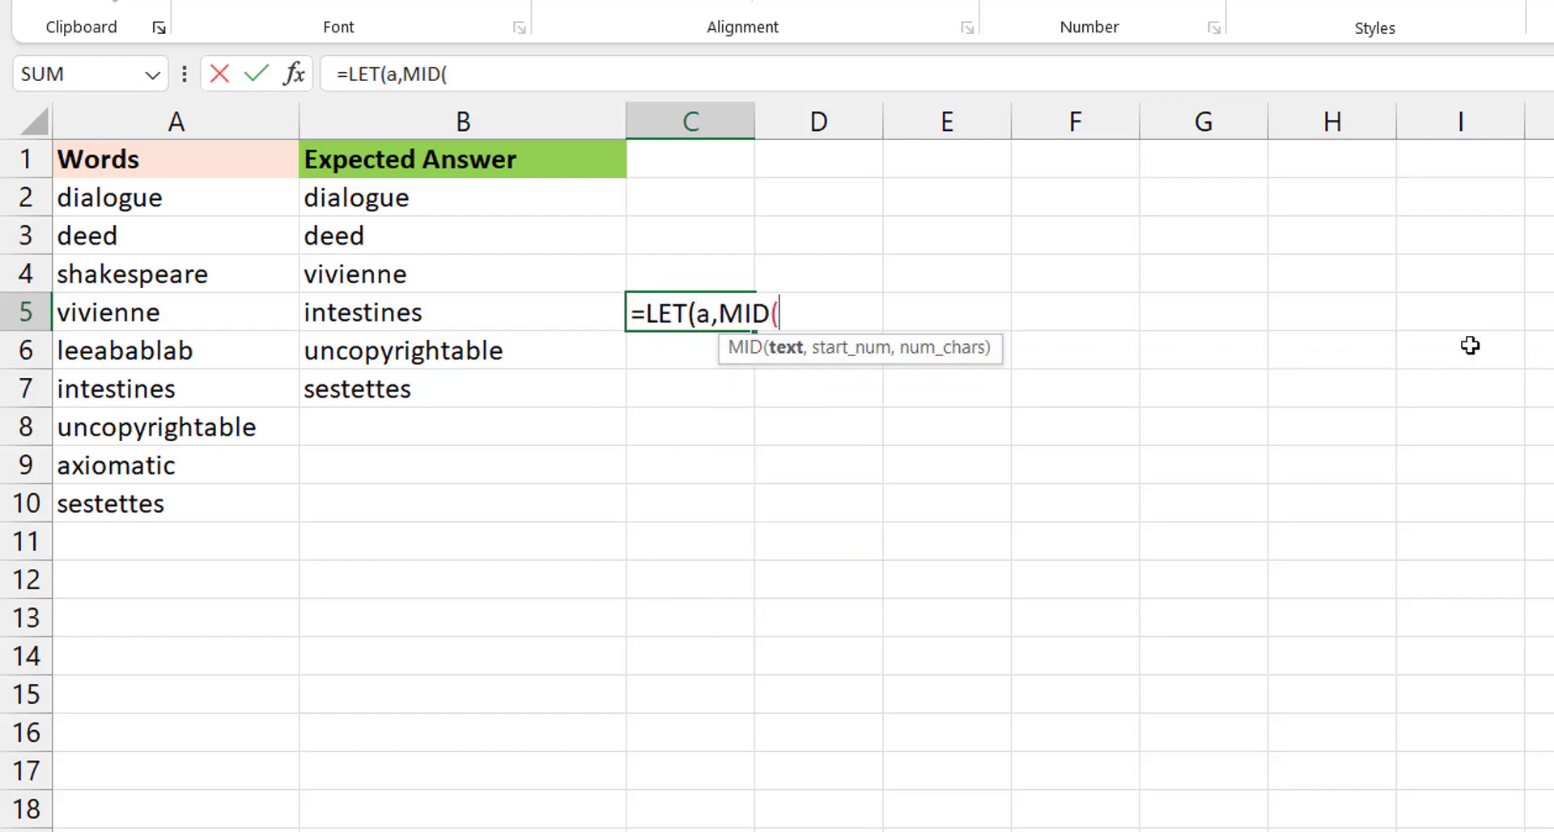
left_click(202, 321)
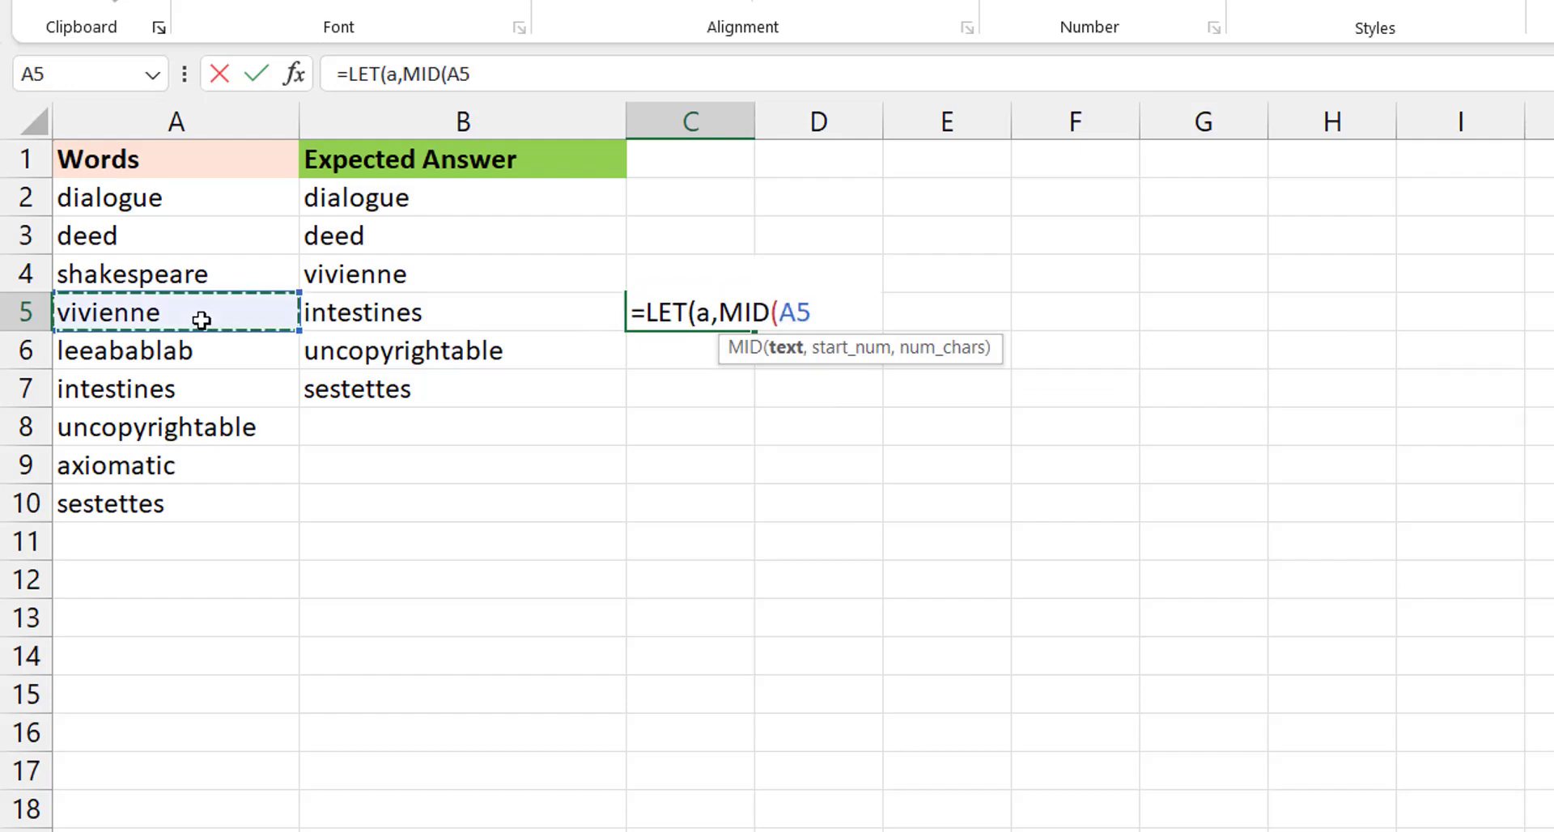
type(",sequen")
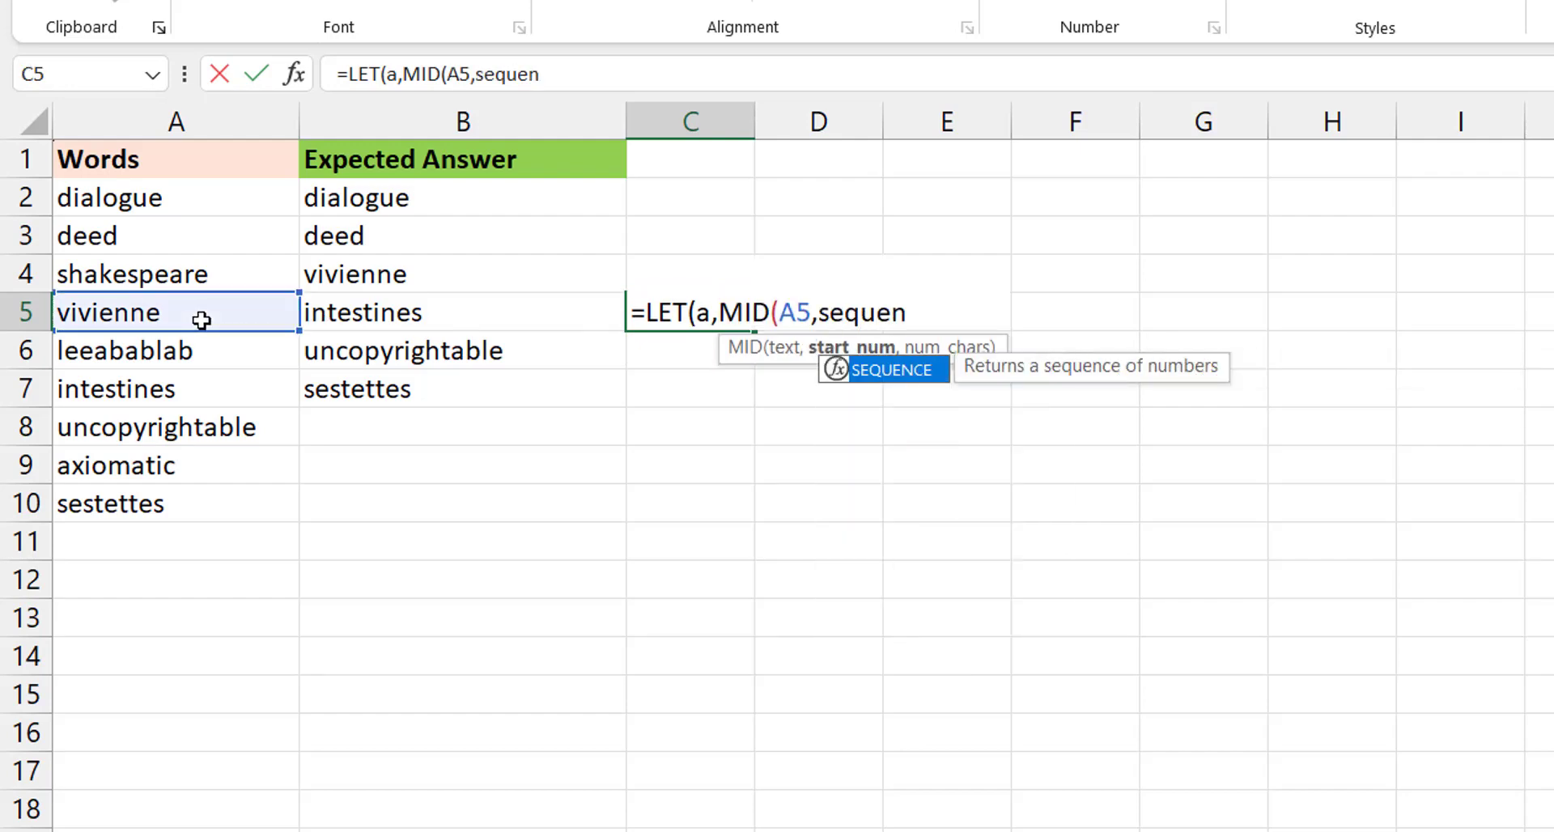
key("Tab")
type("len")
key("Tab")
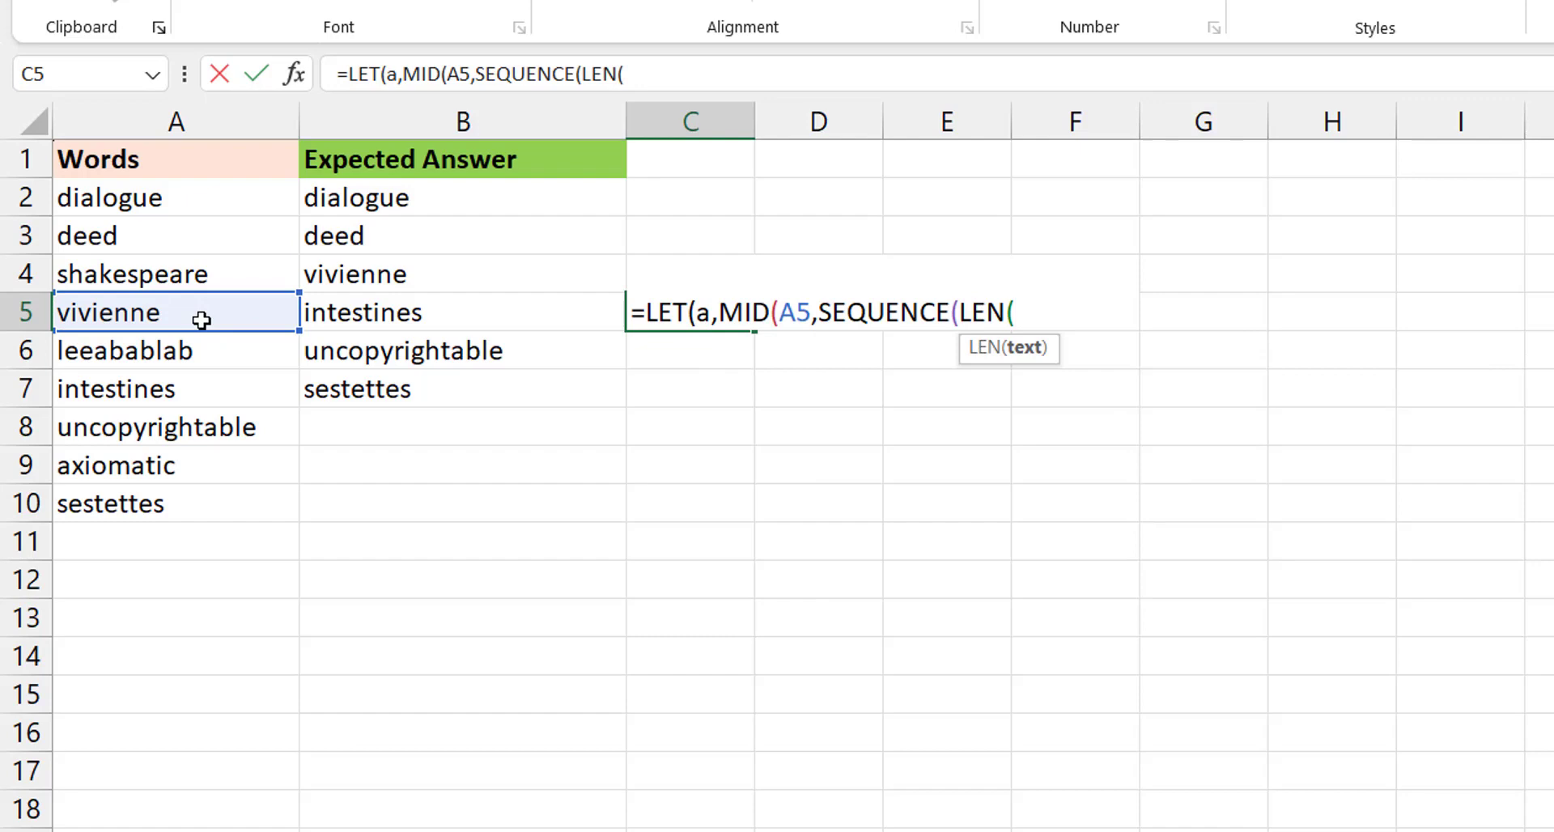
left_click(201, 320)
type(")")
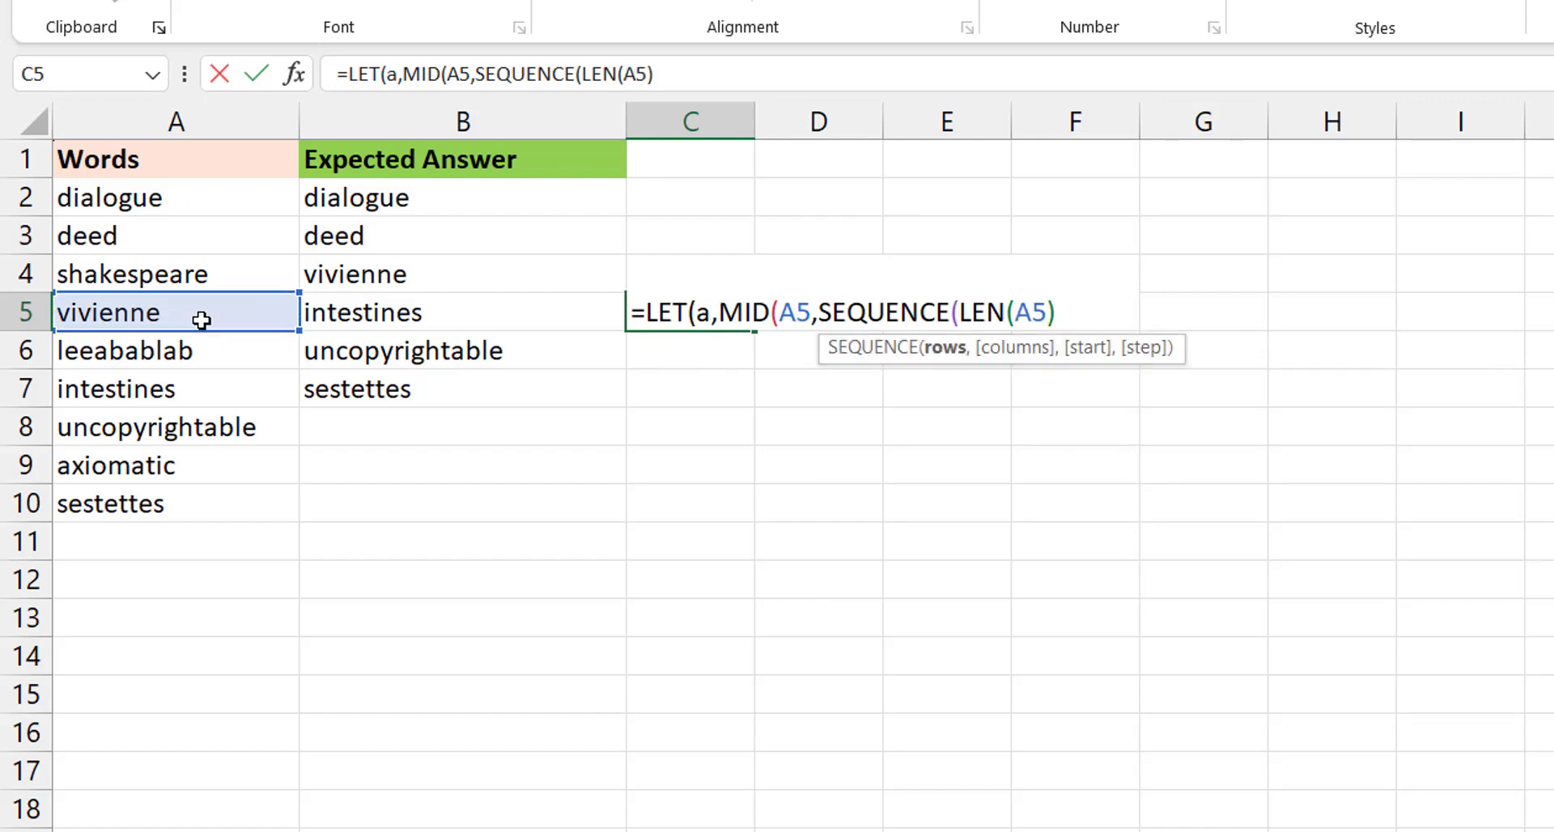
type("),1),a")
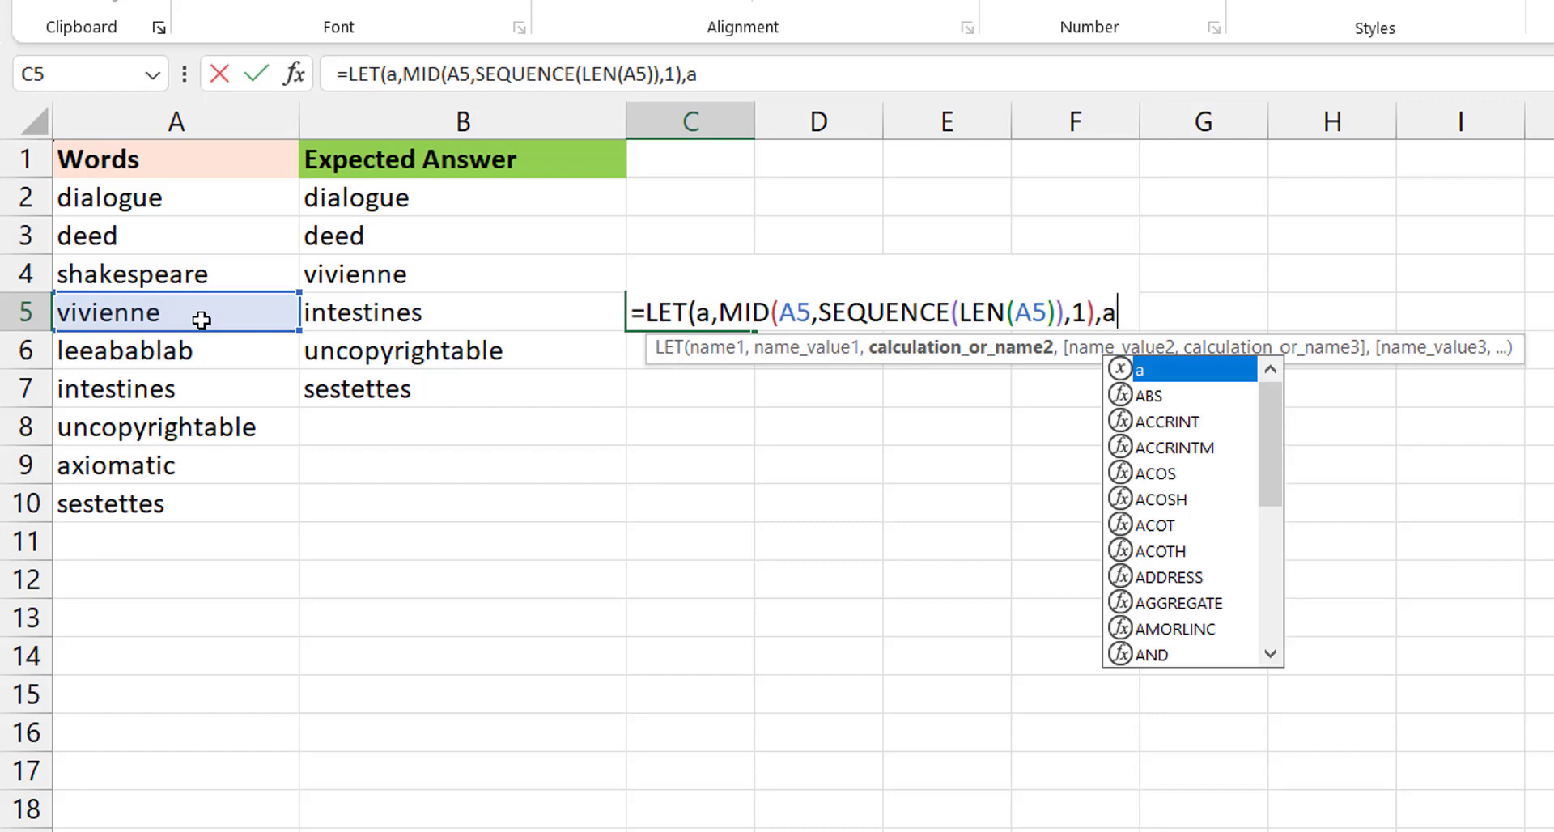
type(")")
key("Return")
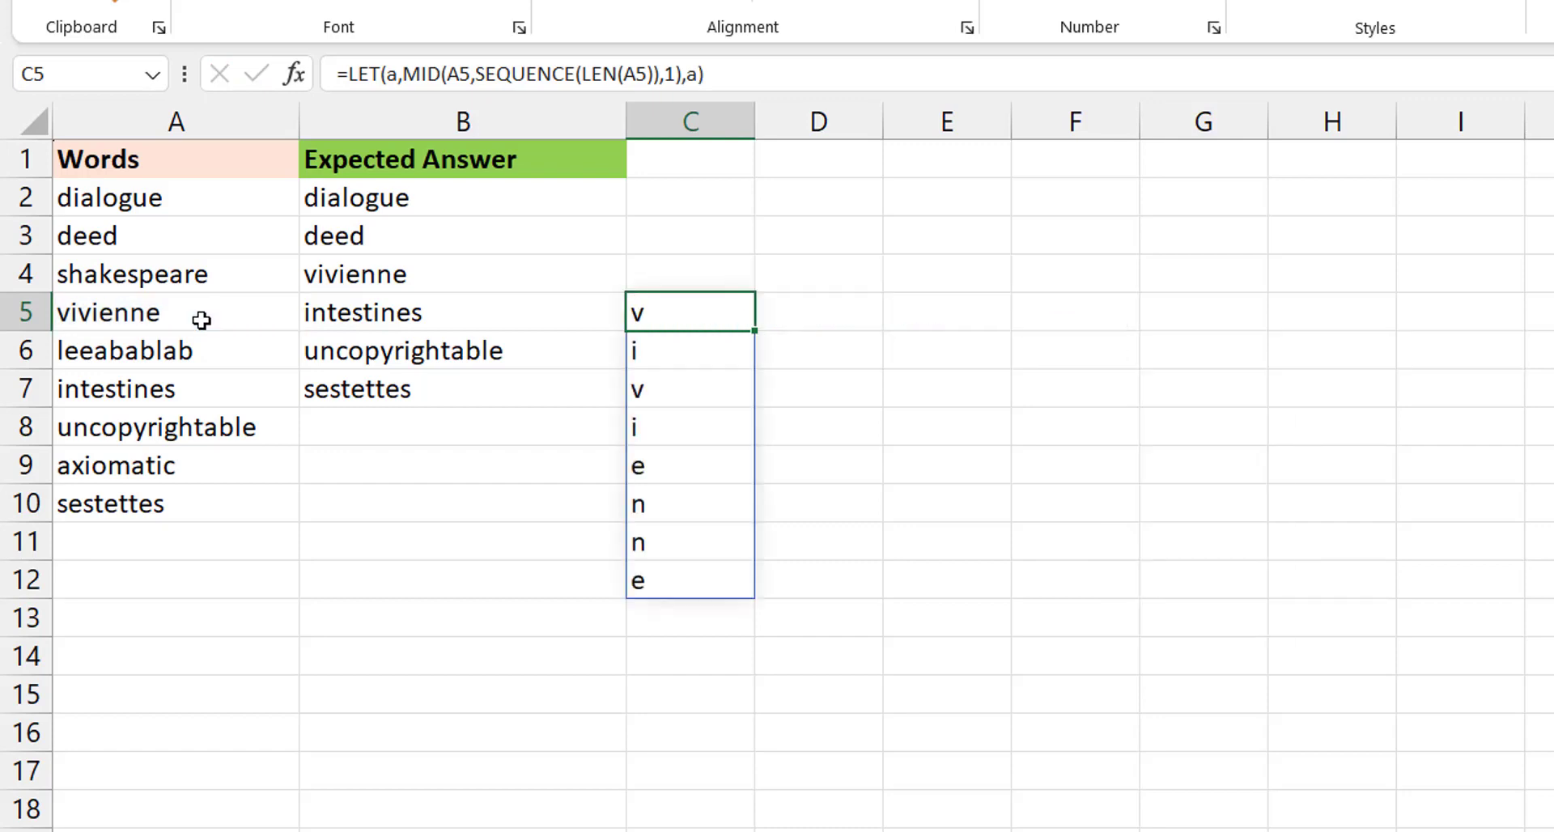
Step: Replace the LET result a with UNIQUE(a) on a new line, so C5 spills v, i, e, n
key("ctrl+shift+u")
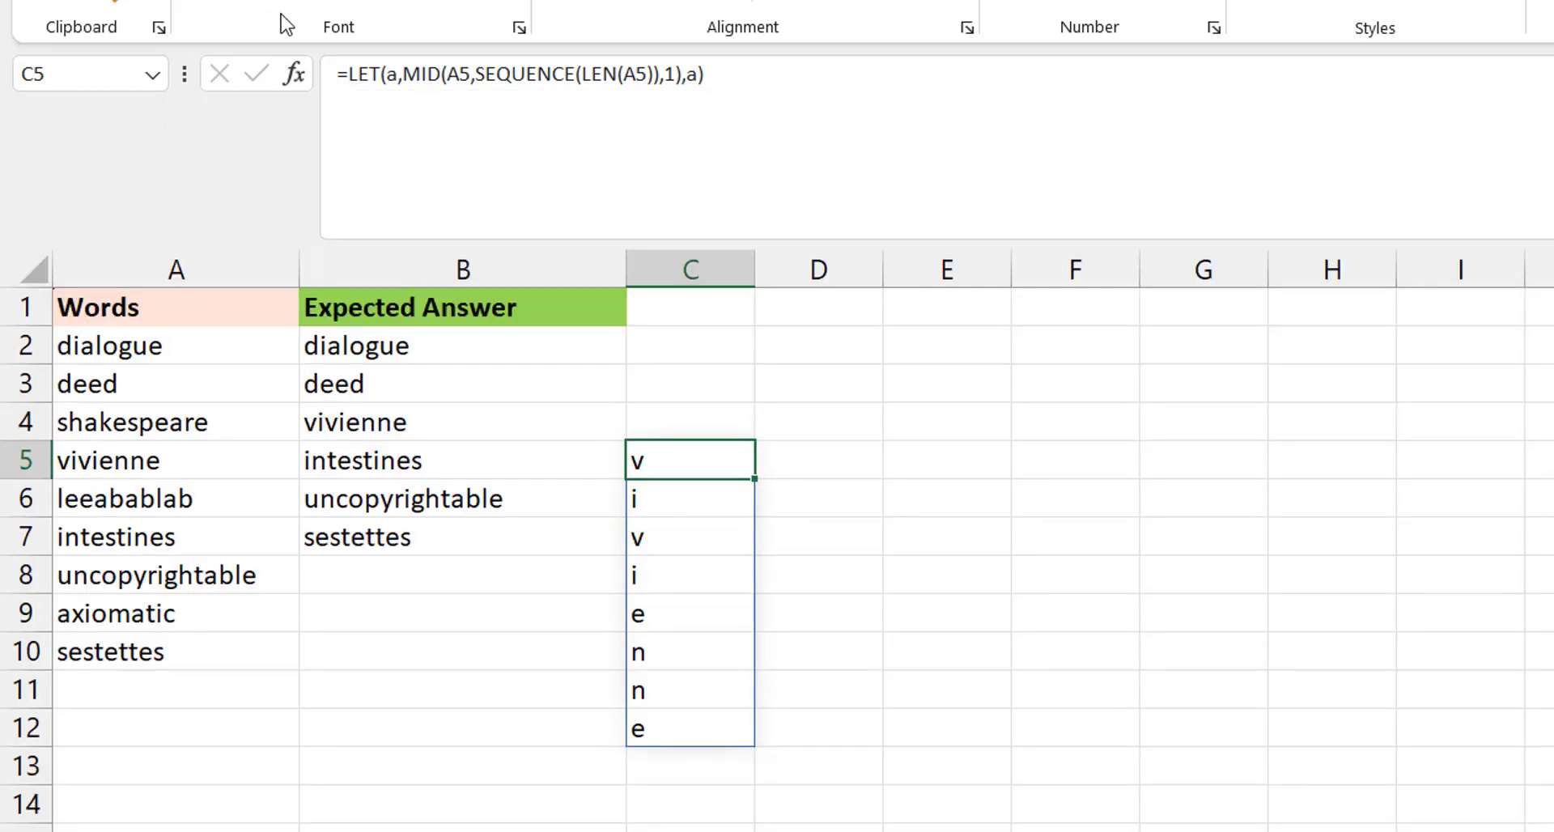
left_click(756, 68)
key("BackSpace")
key("BackSpace")
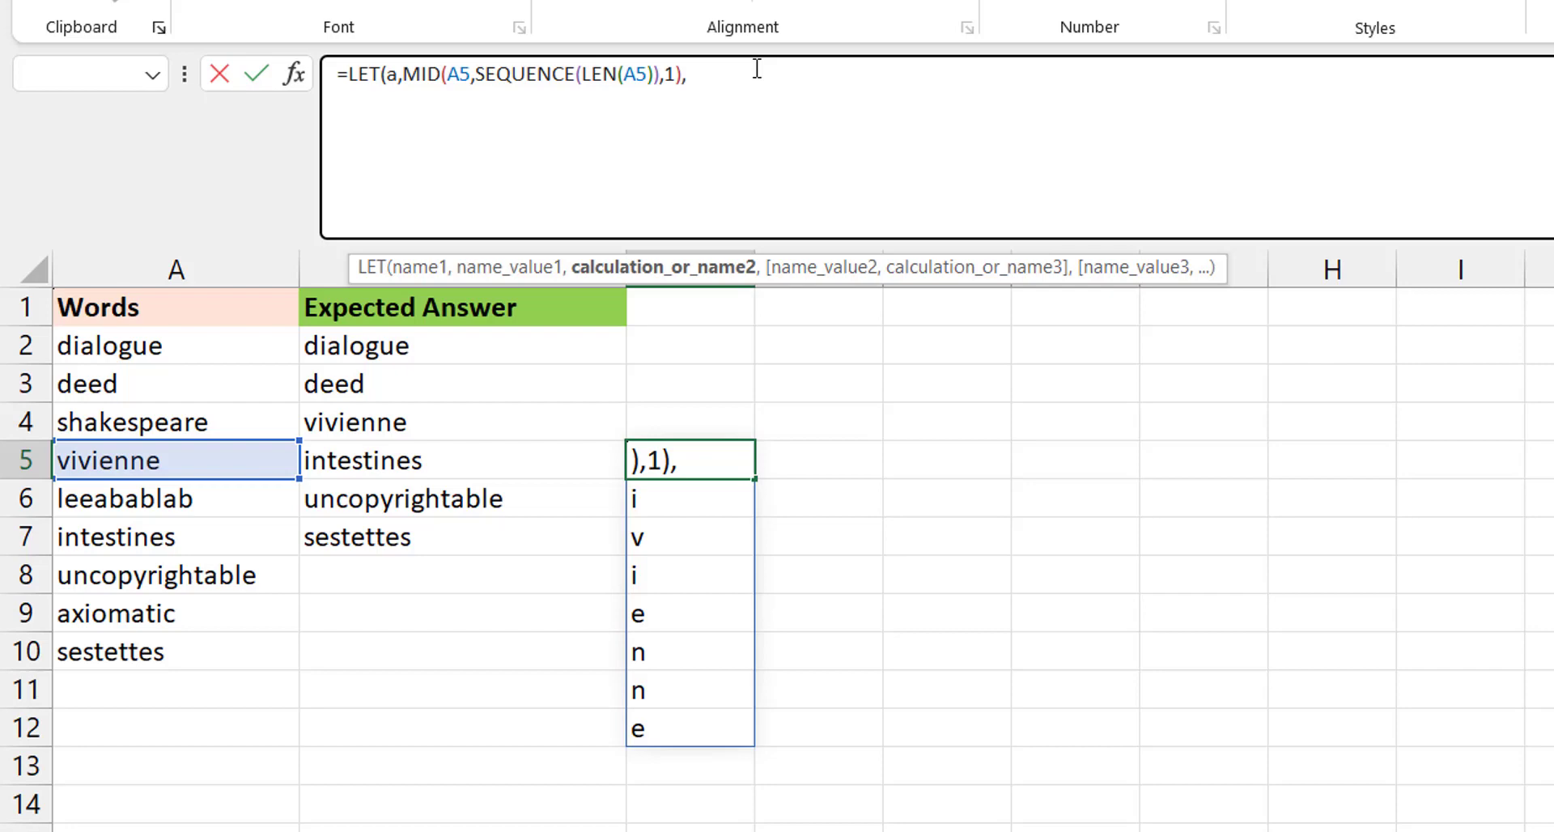
key("Return")
key("Return")
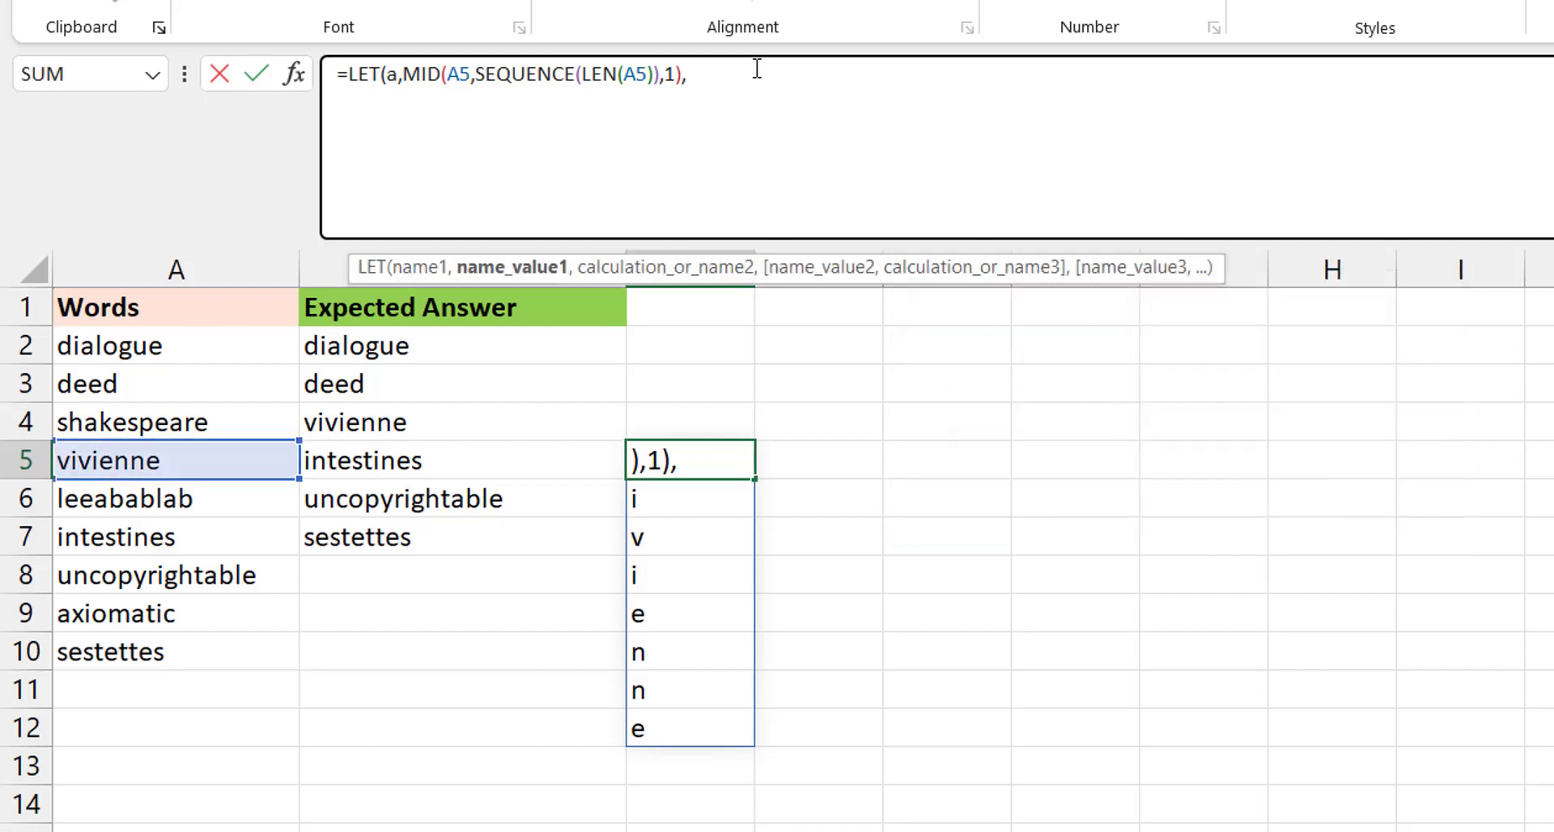
key("alt+Return")
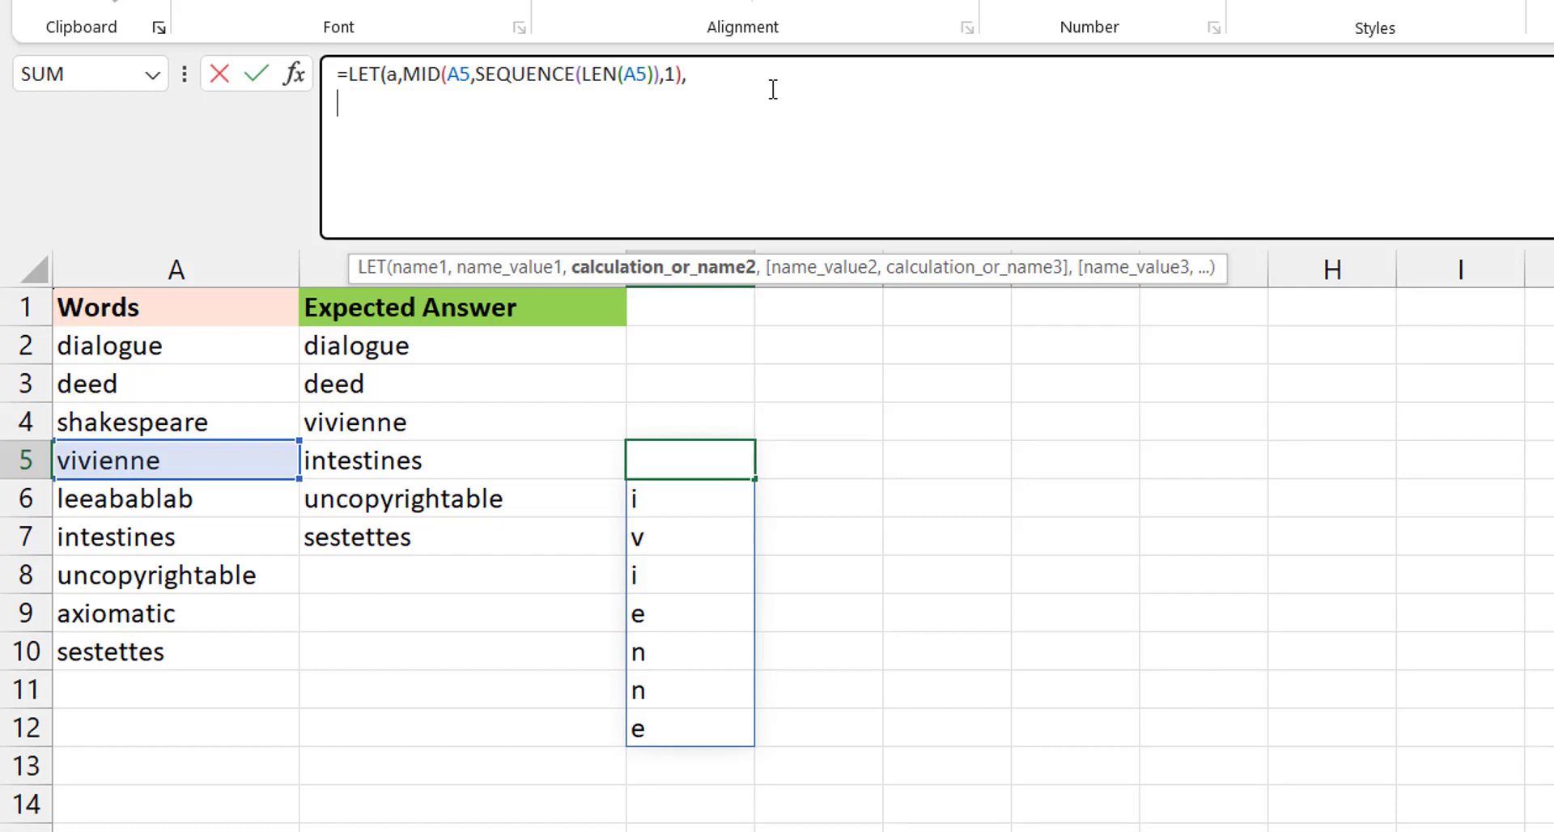
type("unique")
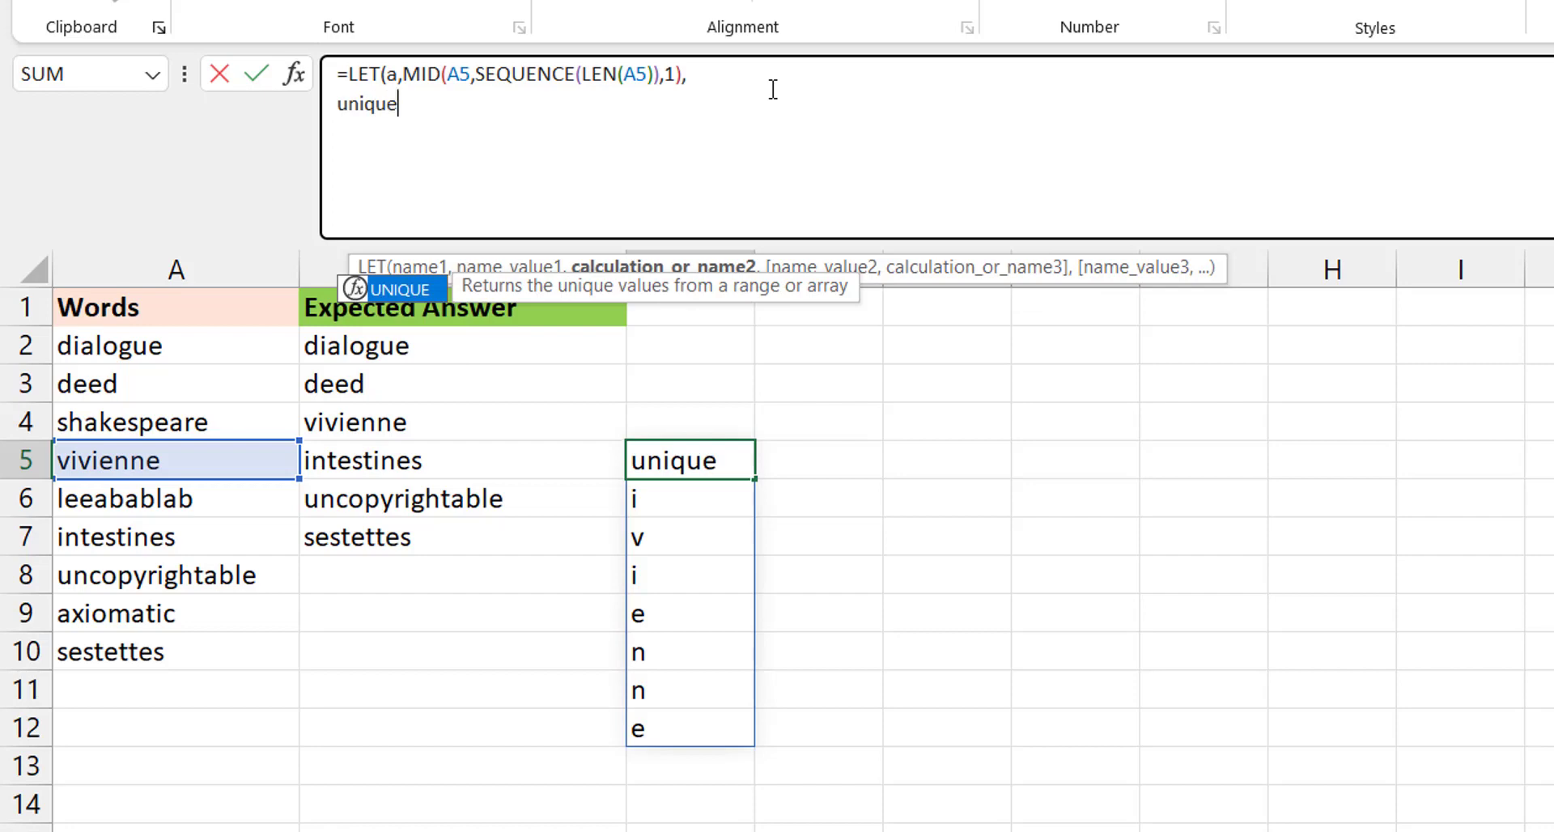
key("Tab")
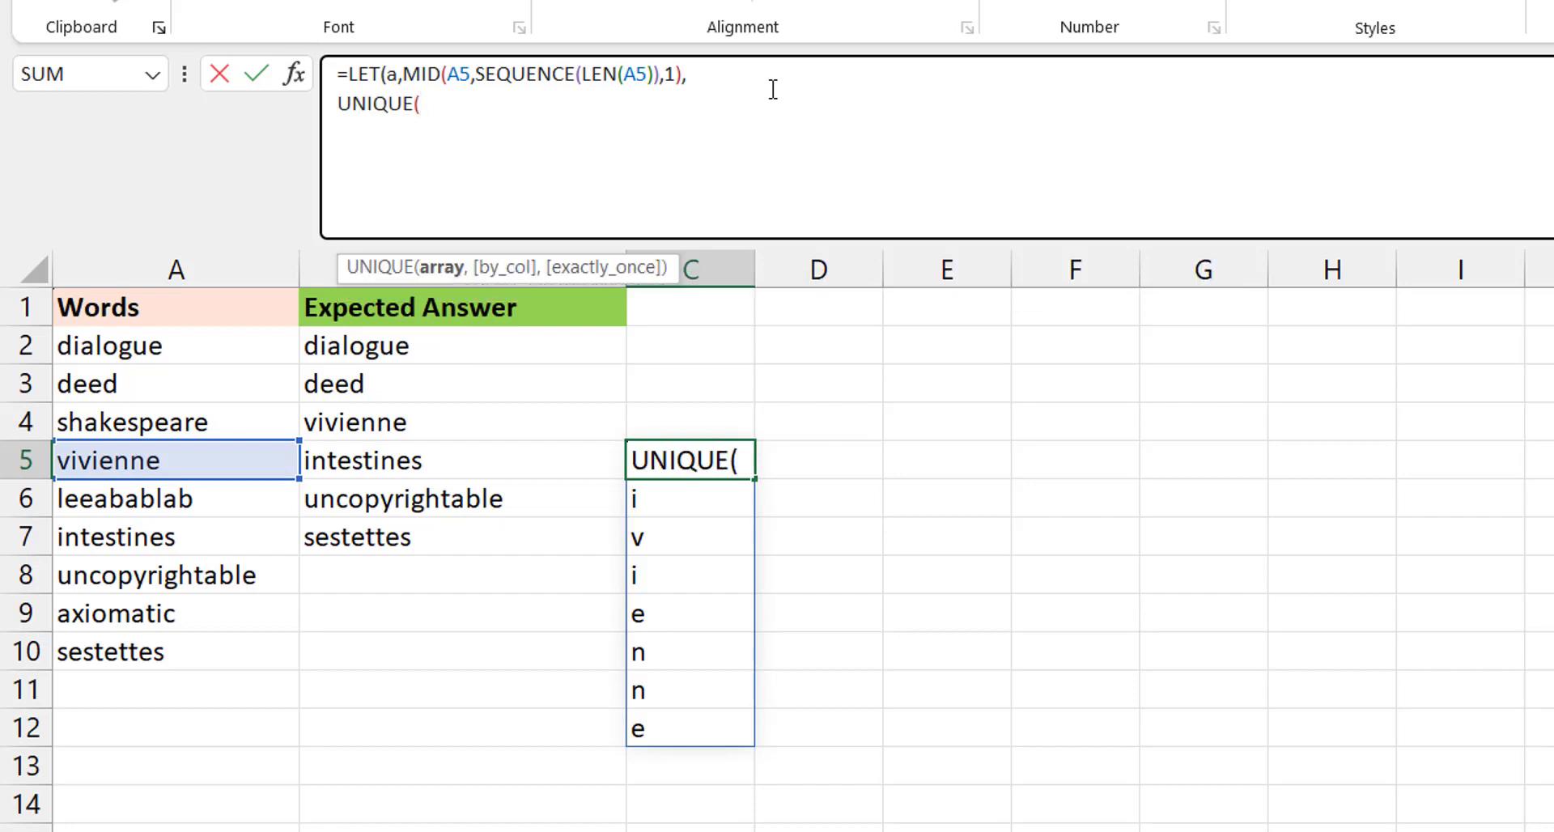
type("a))")
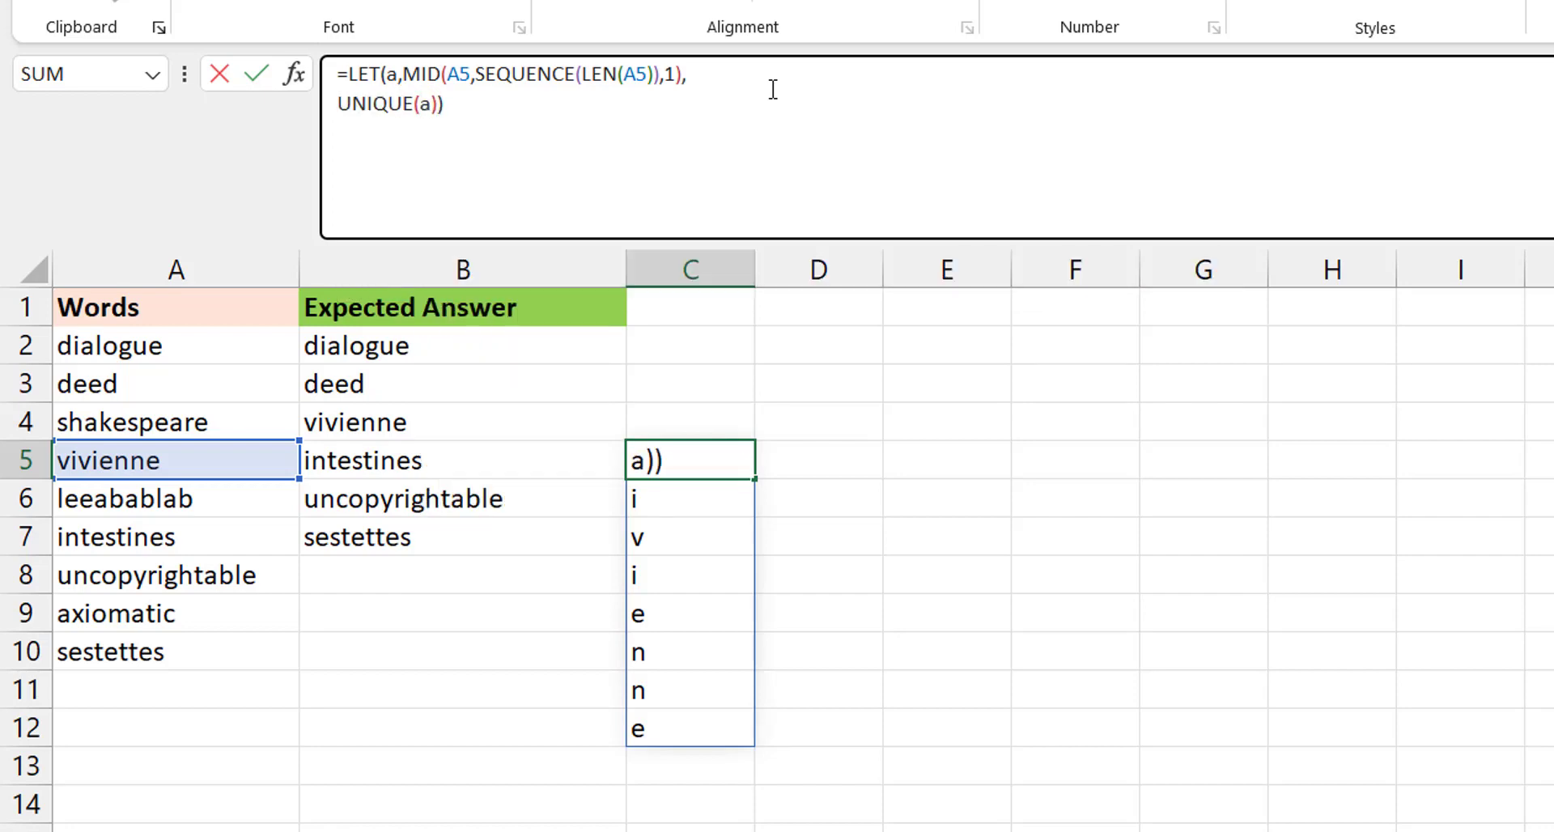
key("Return")
key("Up")
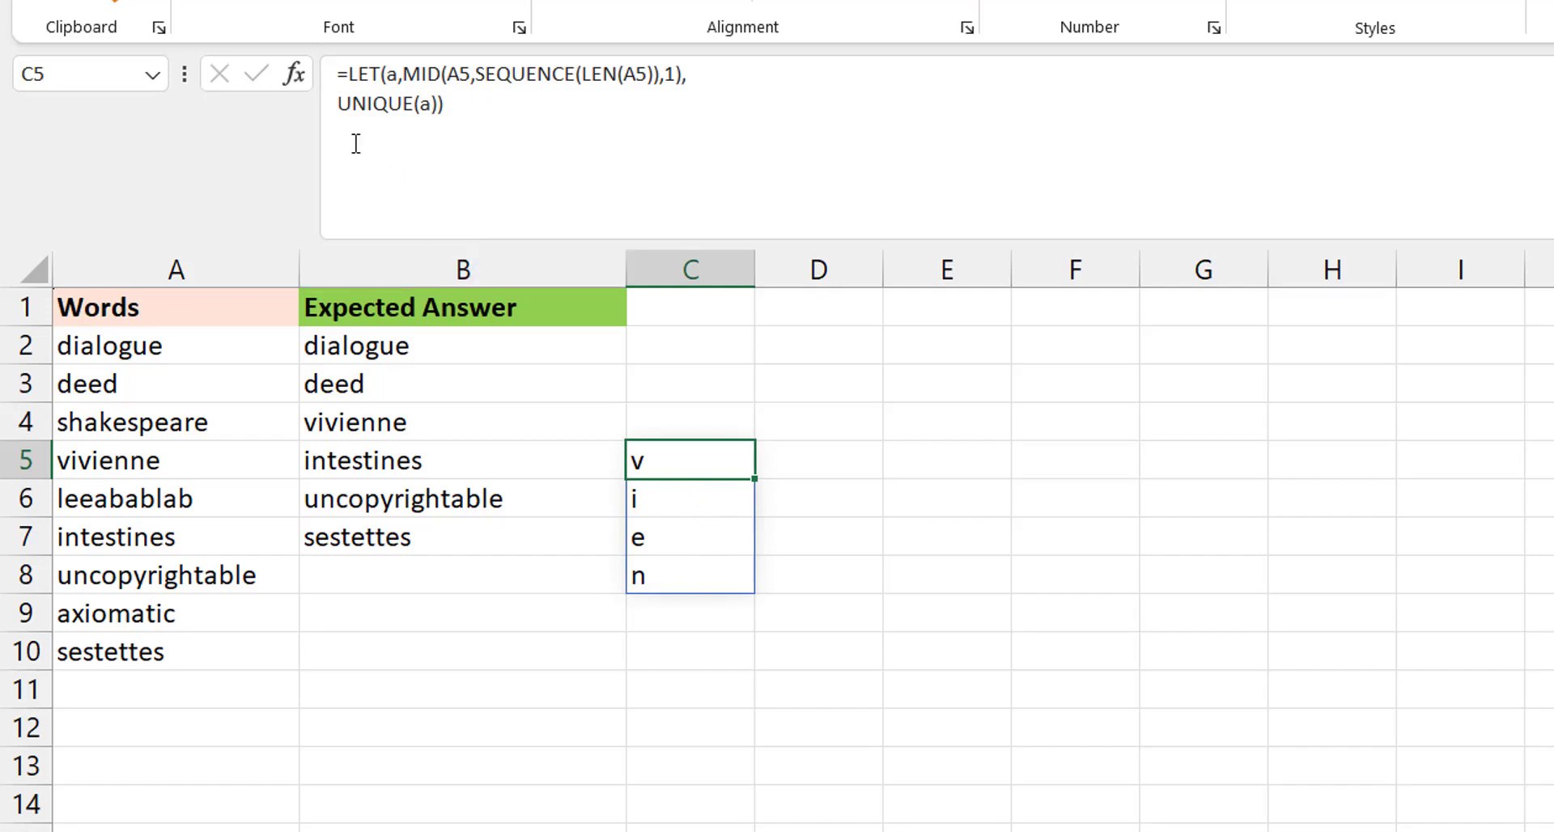
Step: Wrap UNIQUE(a) in MAP with LAMBDA(x,SUM((a=x)*1)) so C5:C8 show counts 2, 2, 2, 2
left_click(340, 105)
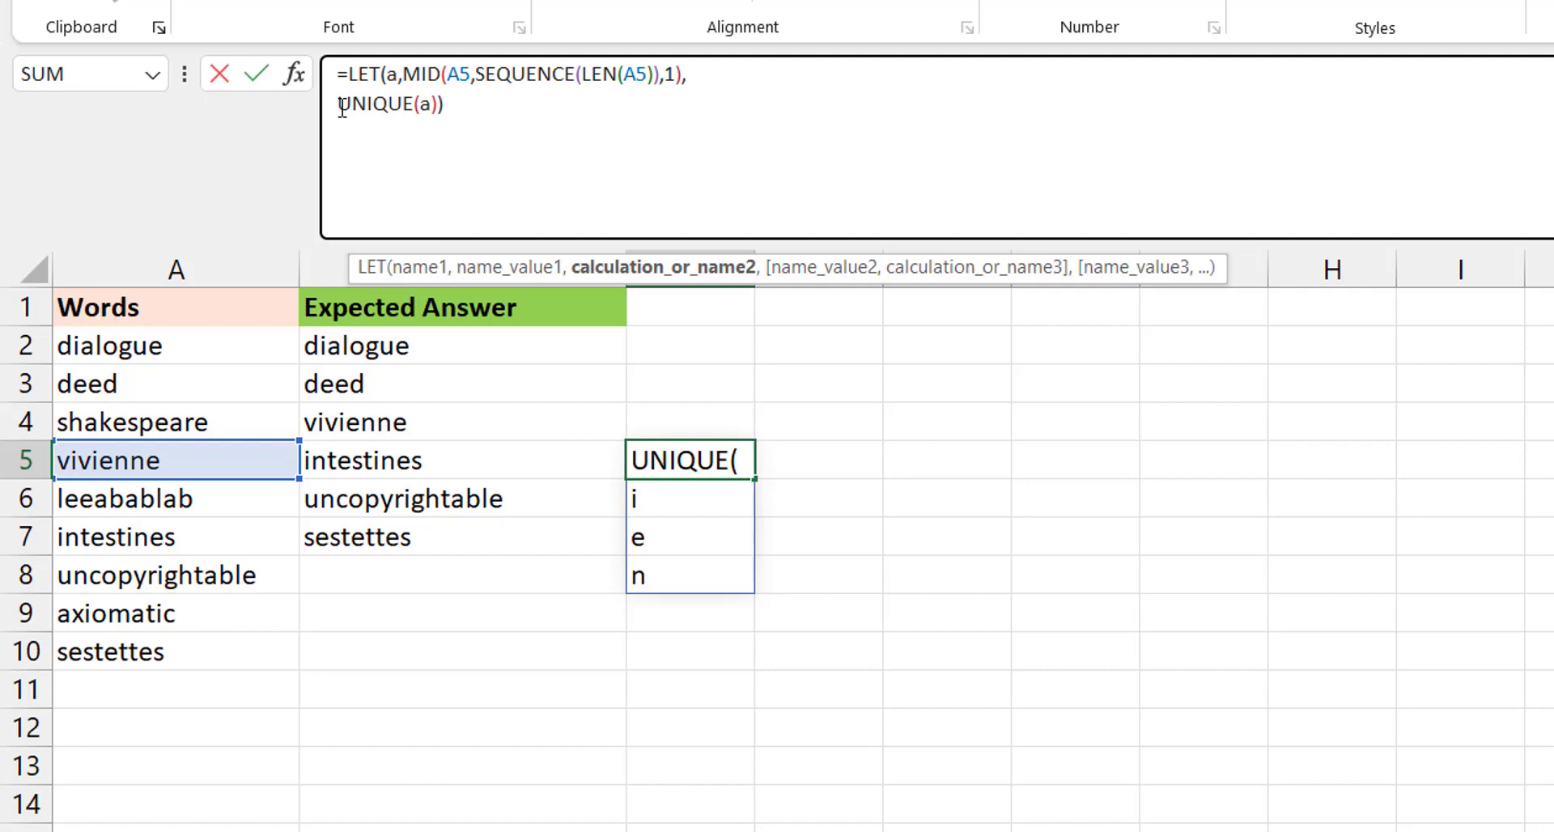
type("MAP(")
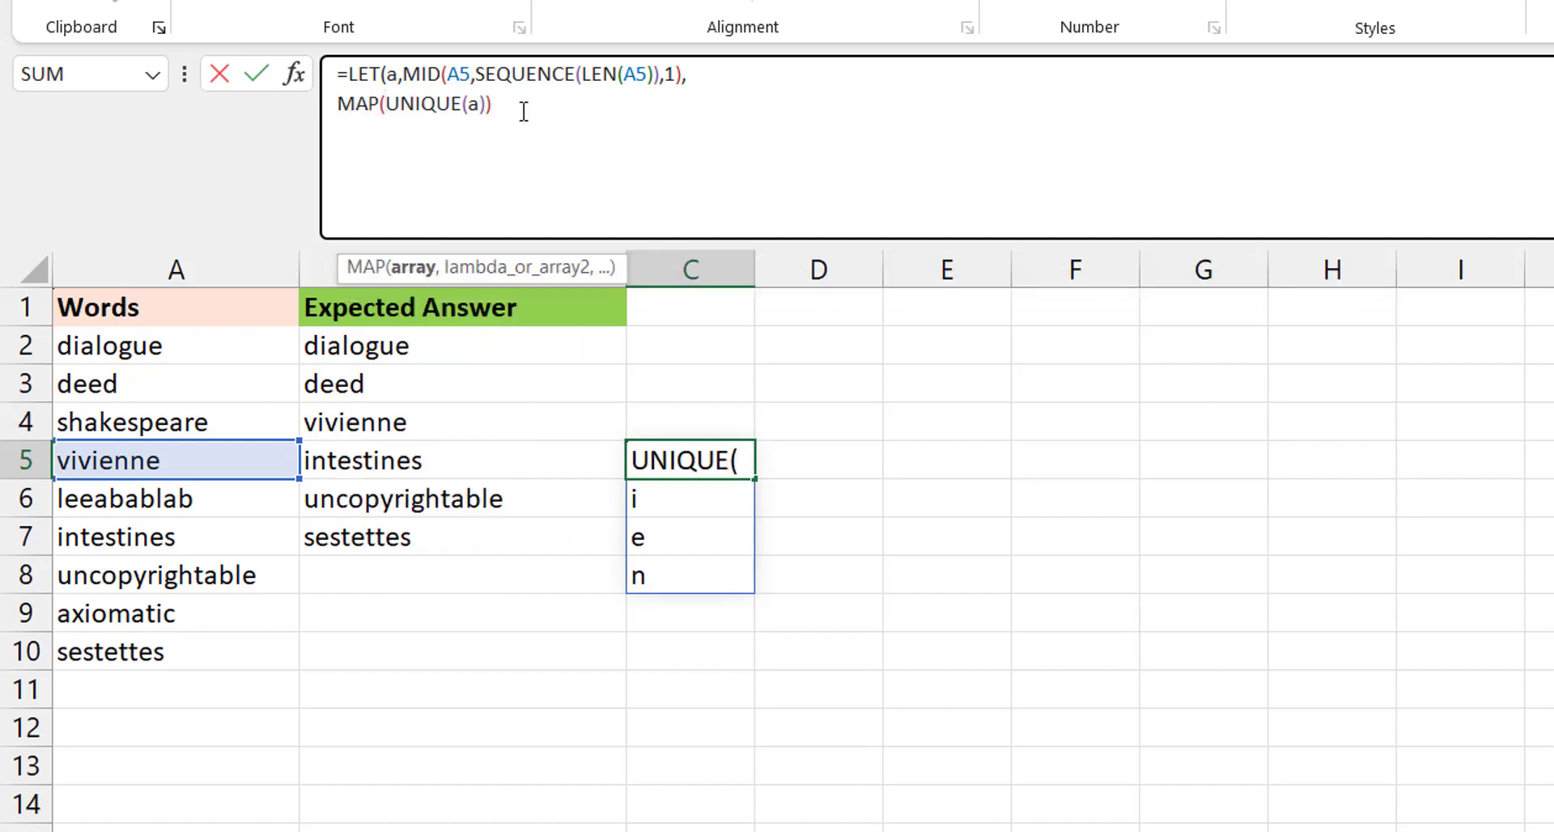
left_click(523, 112)
key("BackSpace")
type(",")
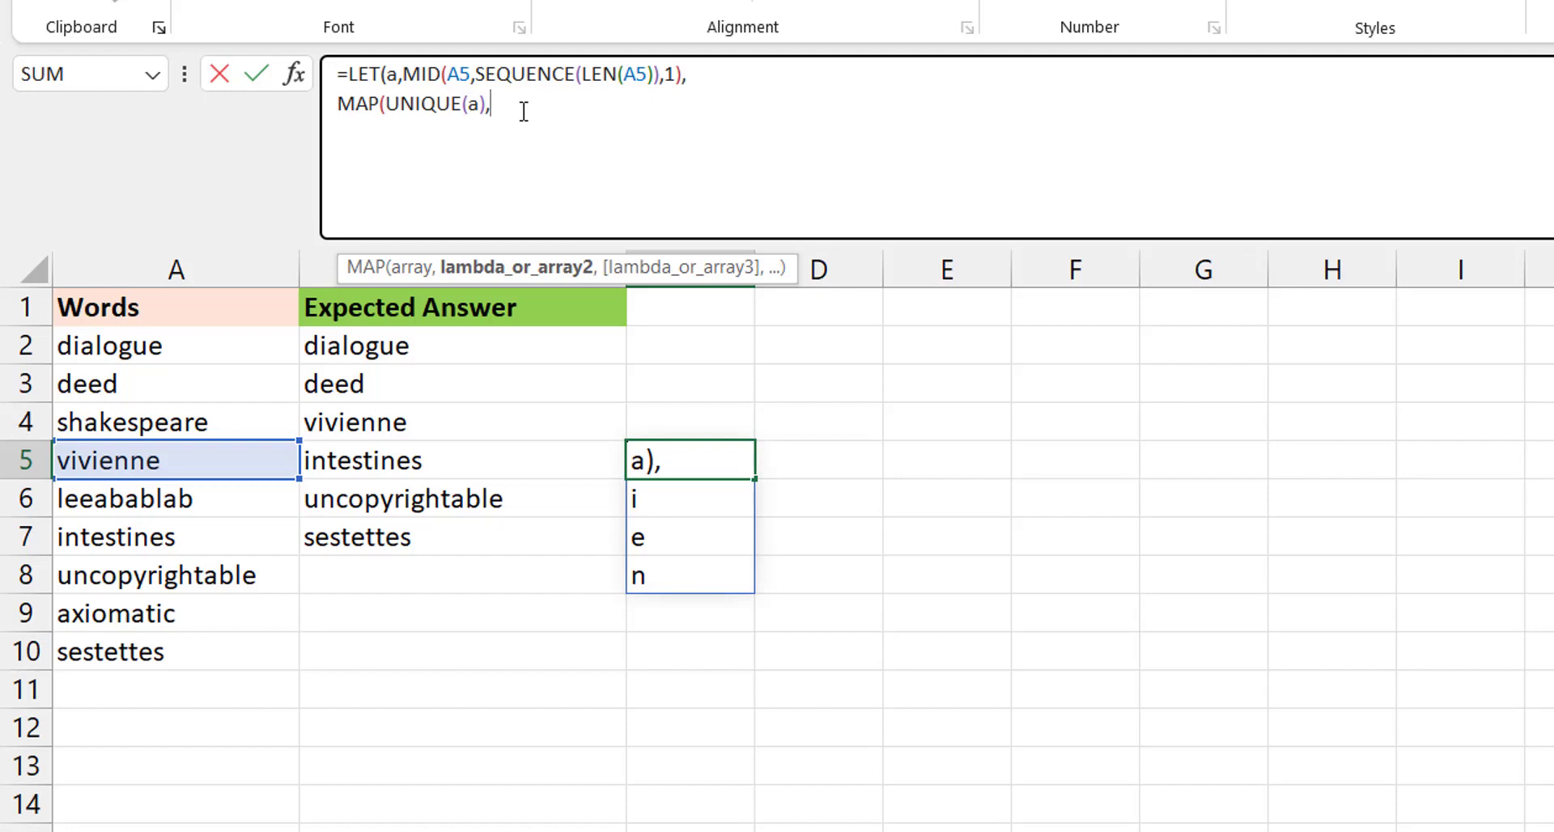
type("lambda")
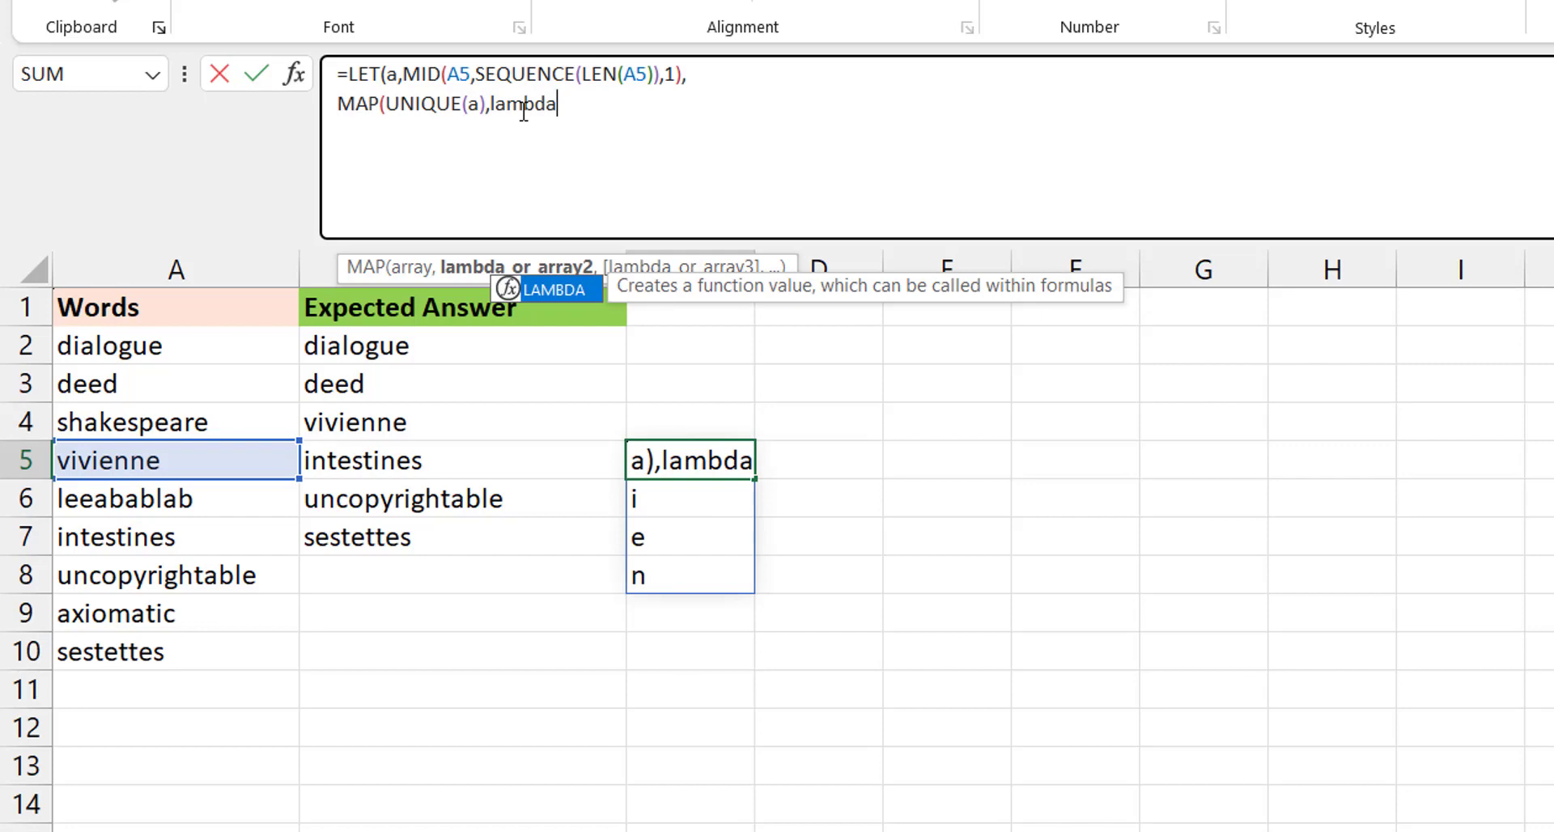
key("Tab")
type("x,")
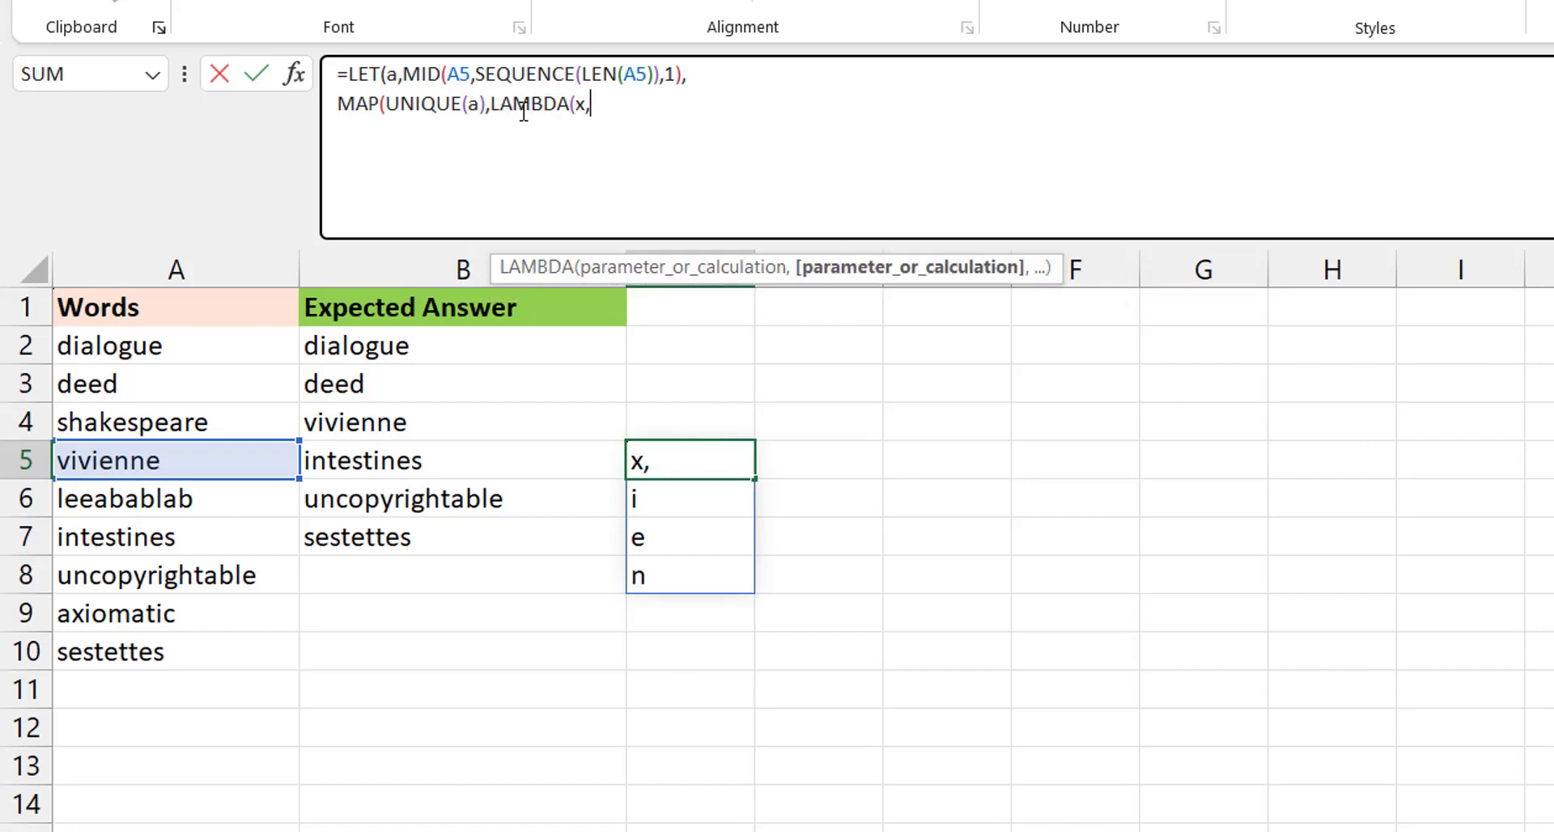
type("sum(")
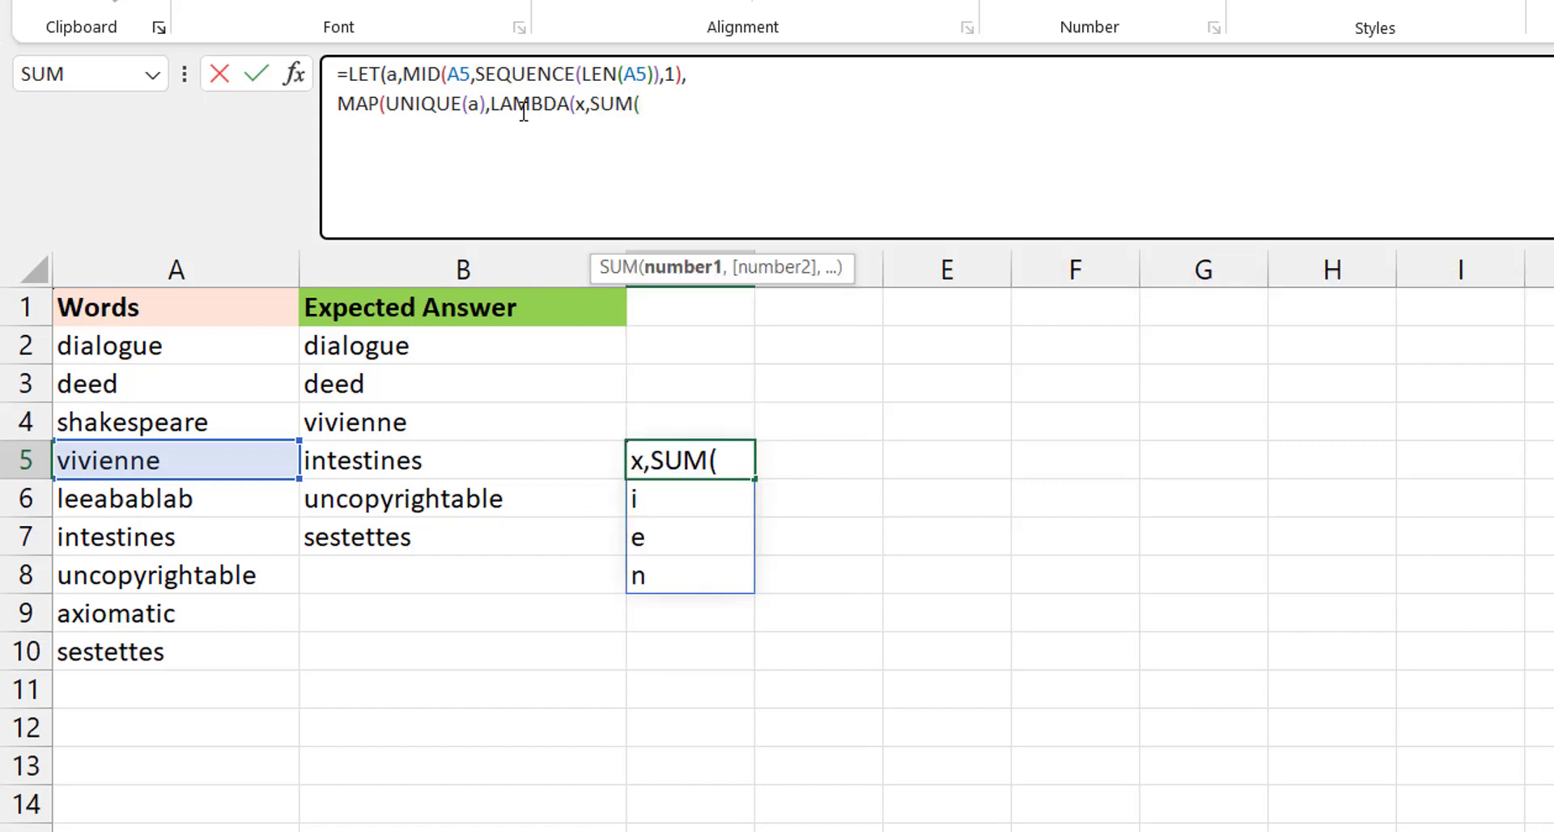
type("(a")
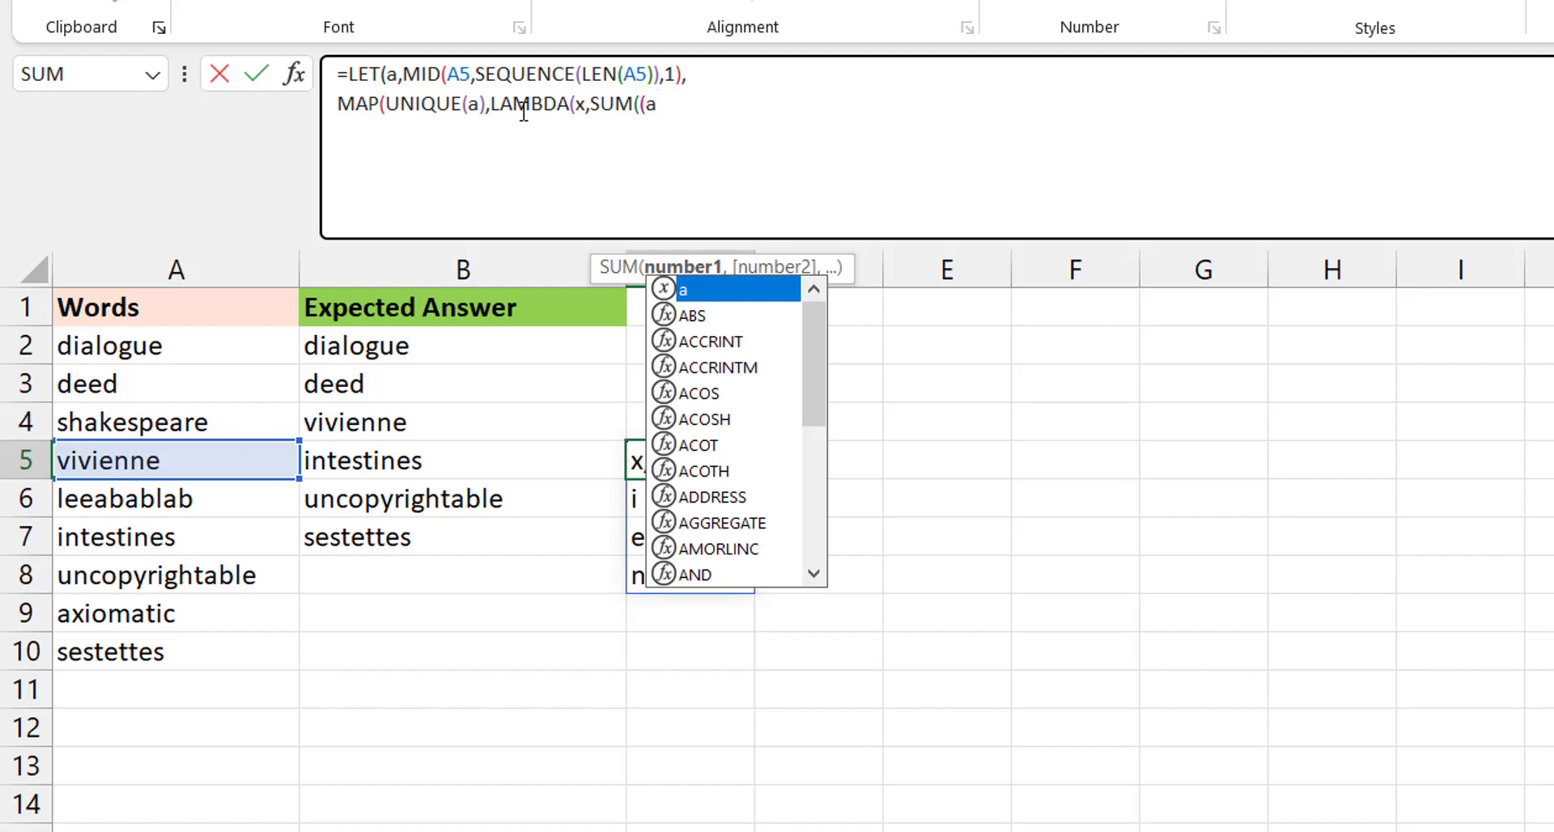
type("=")
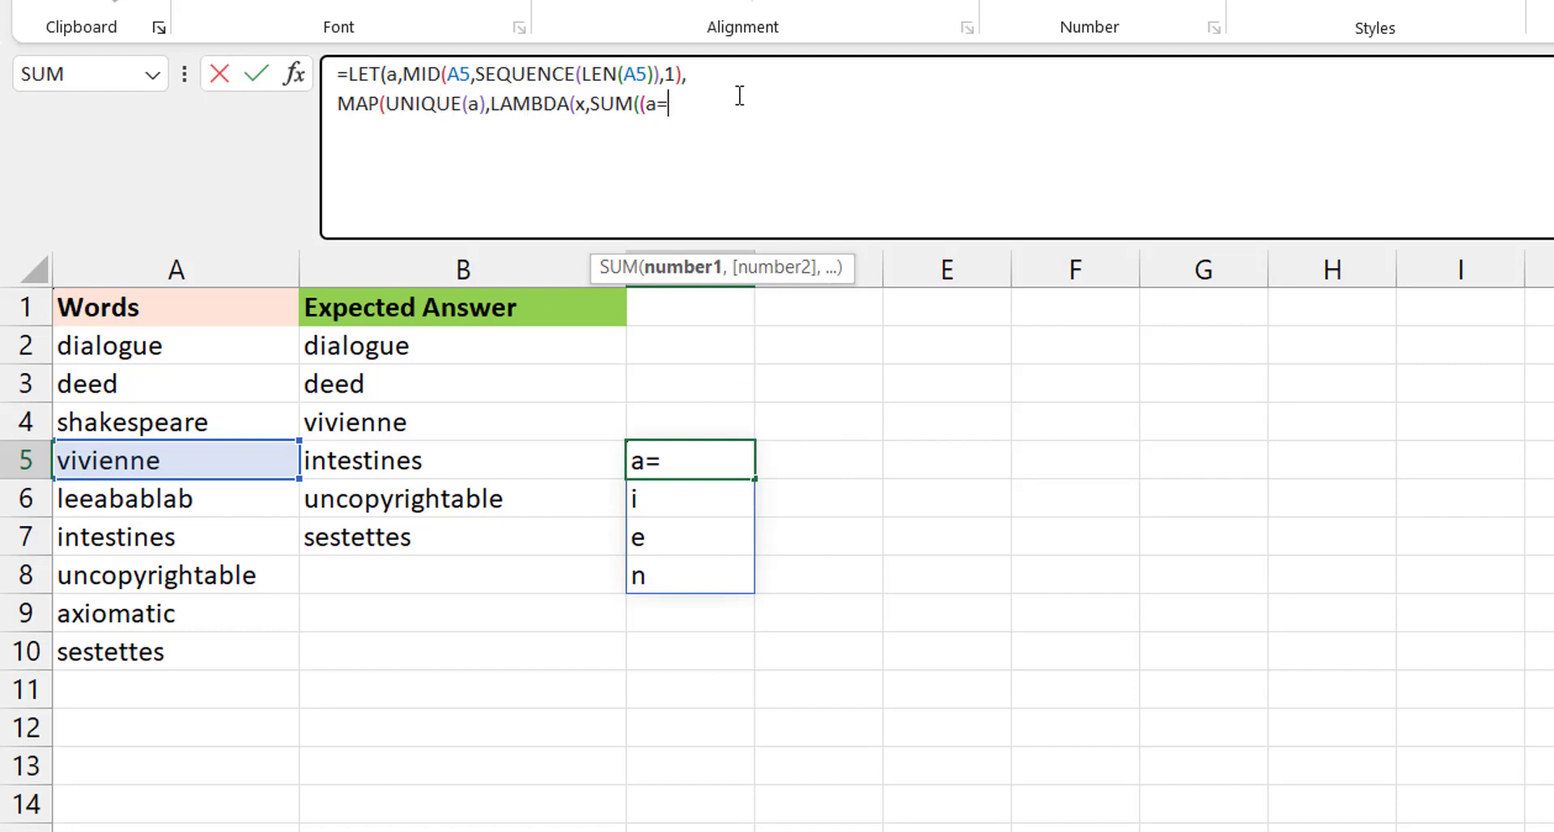
type("x)")
type("*1")
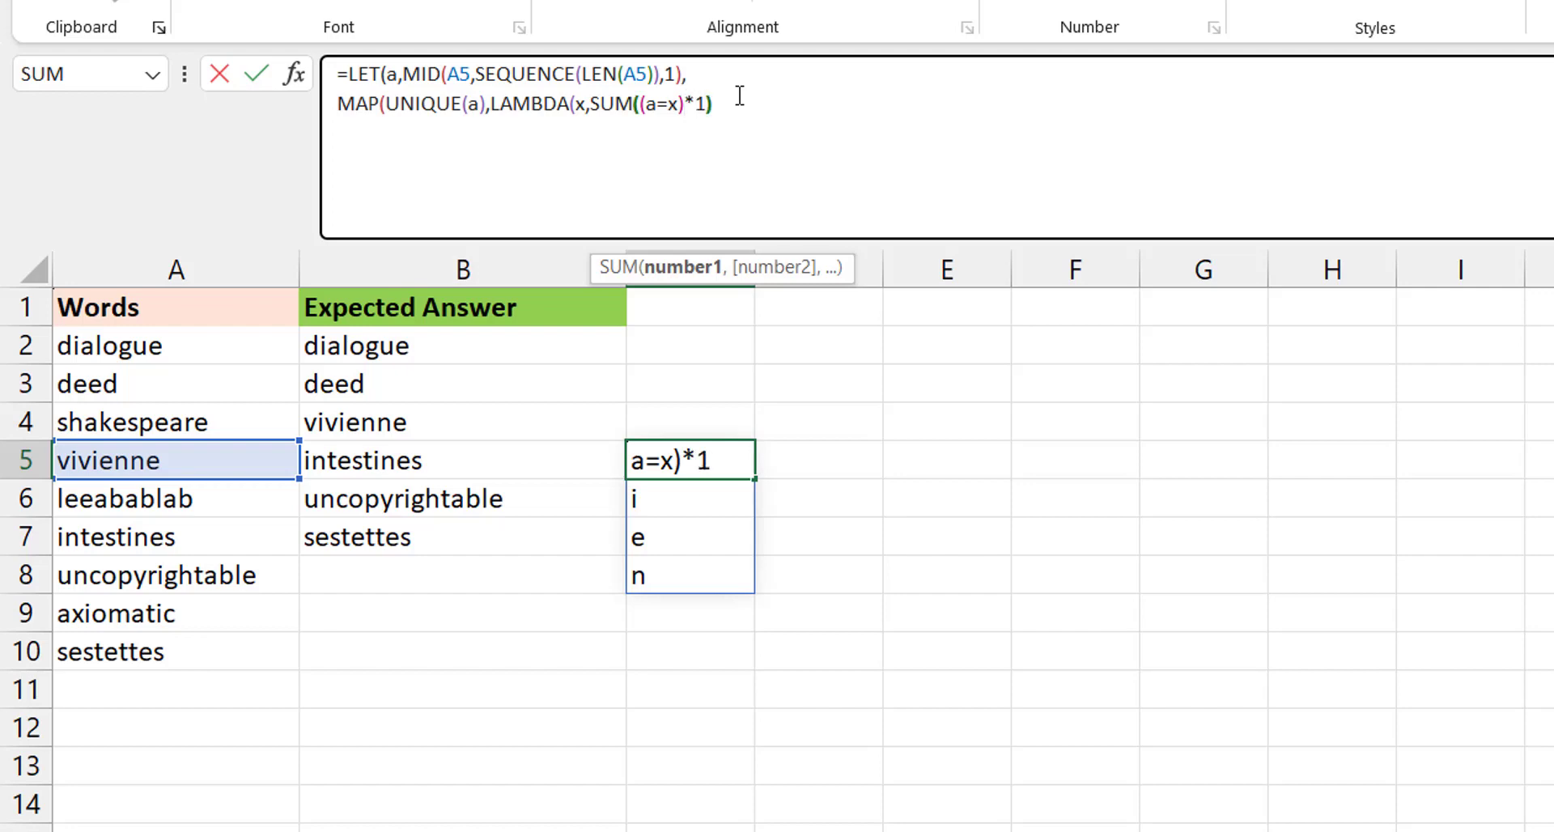
type("))")
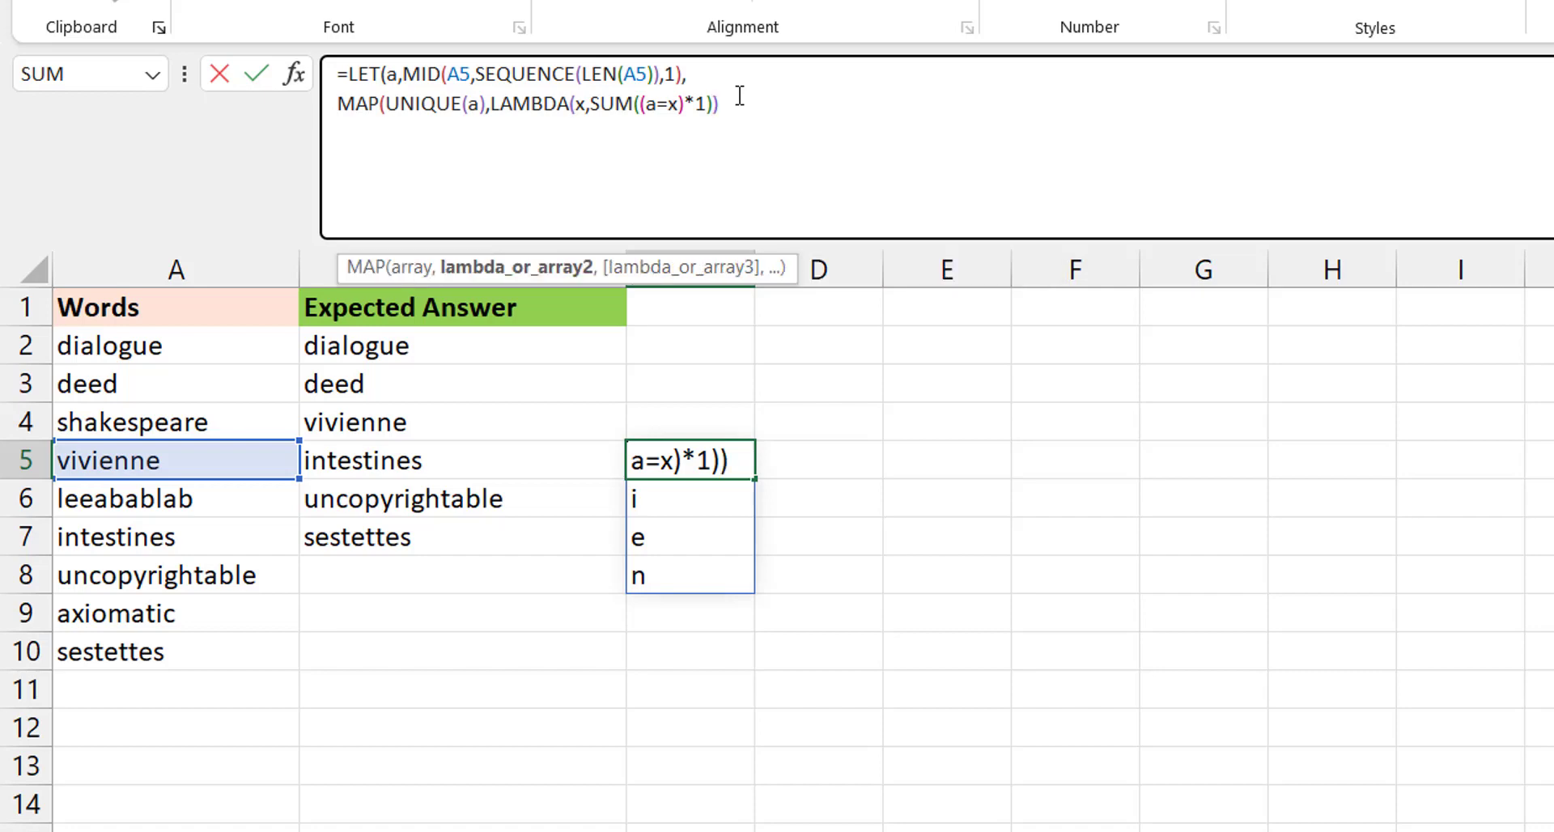
type(")")
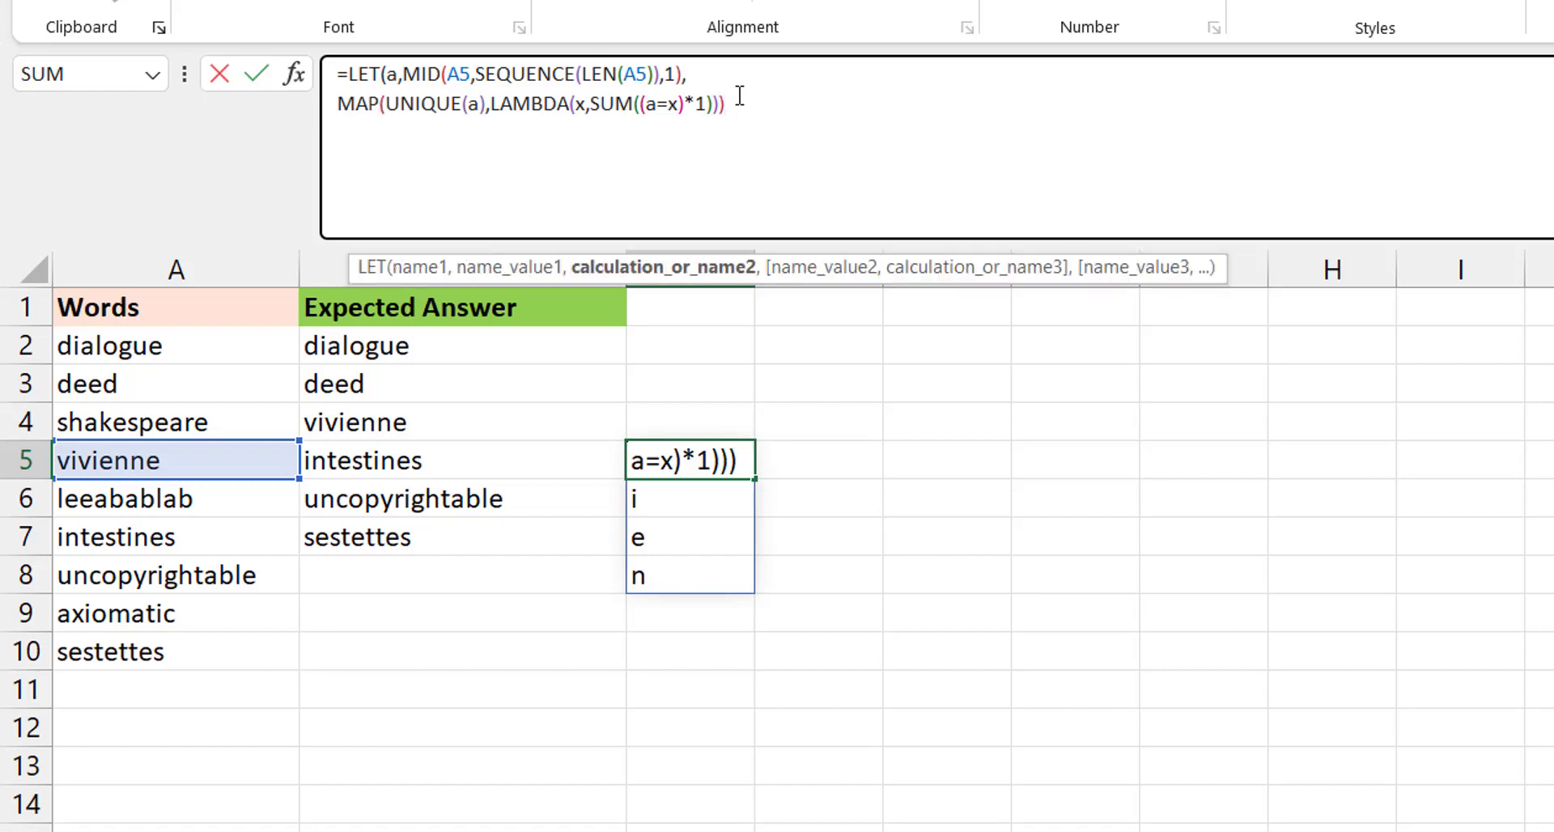
type(")")
key("ctrl+Return")
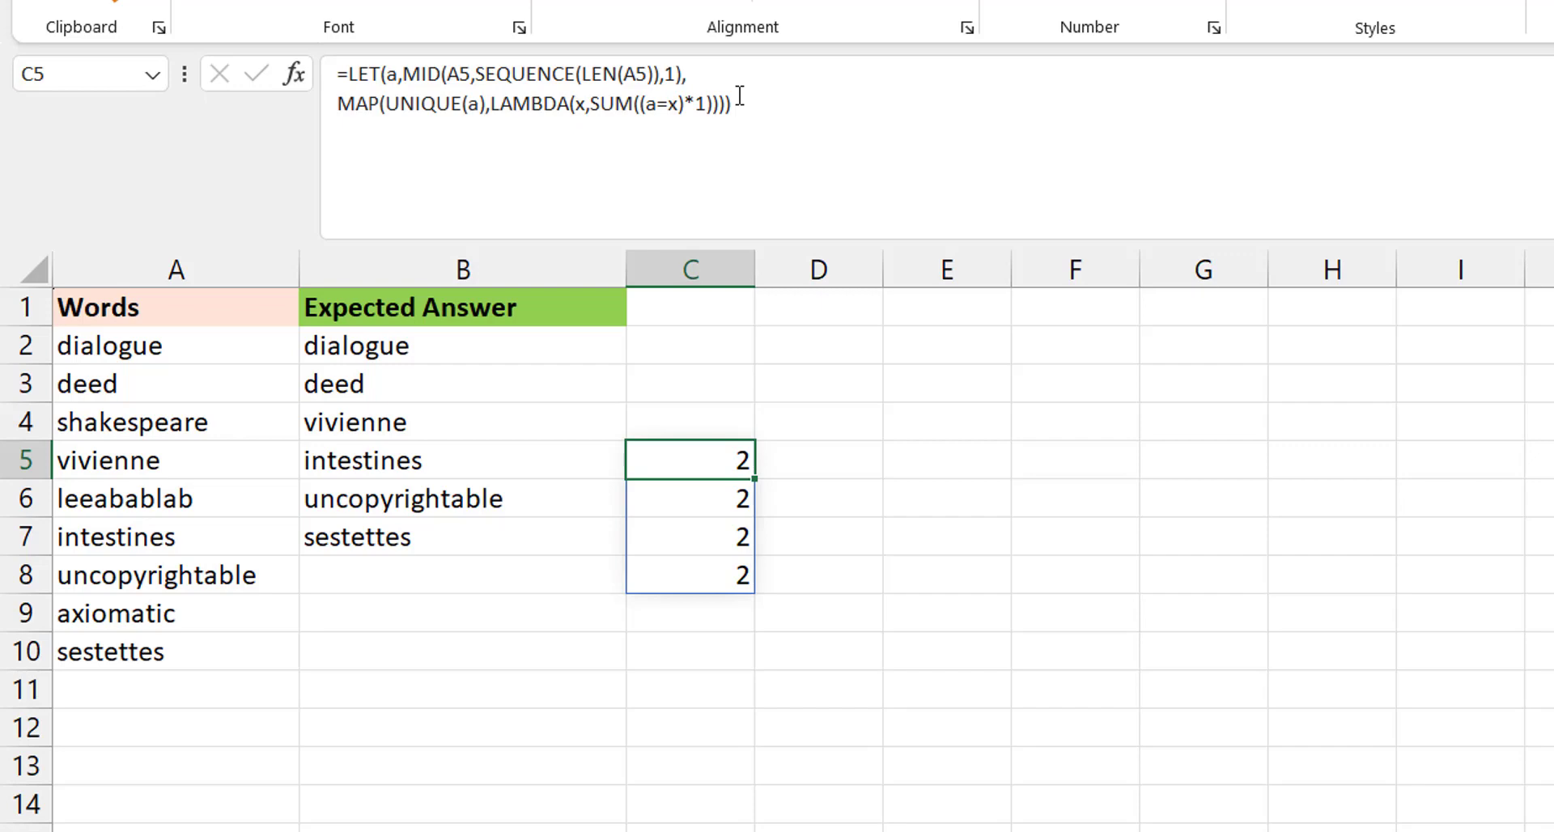
Step: Wrap the MAP letter counts in C5 inside UNIQUE to remove duplicate counts
left_click(339, 106)
type("unique")
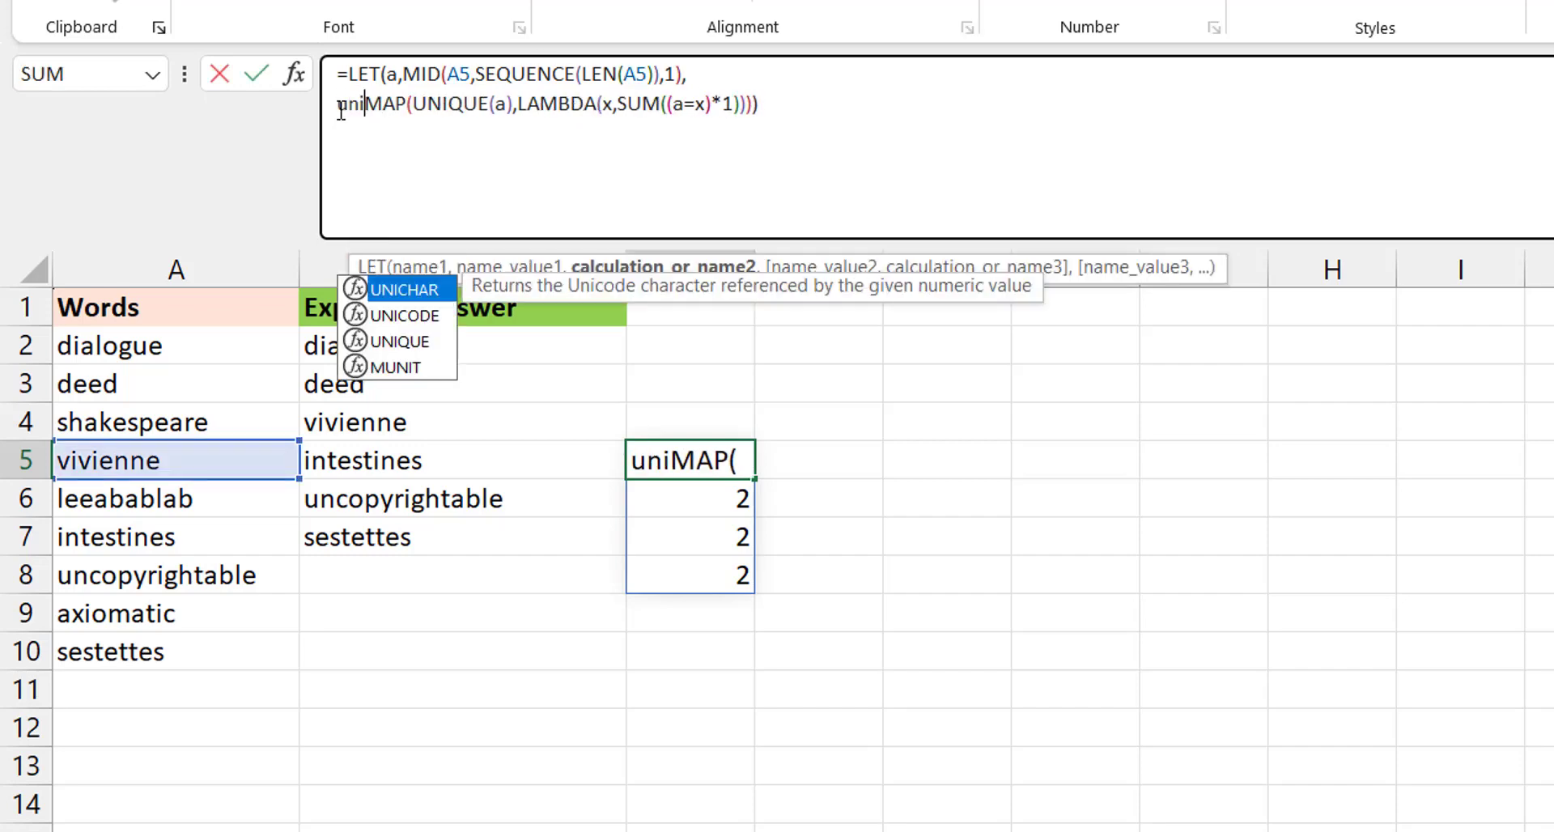
key("Tab")
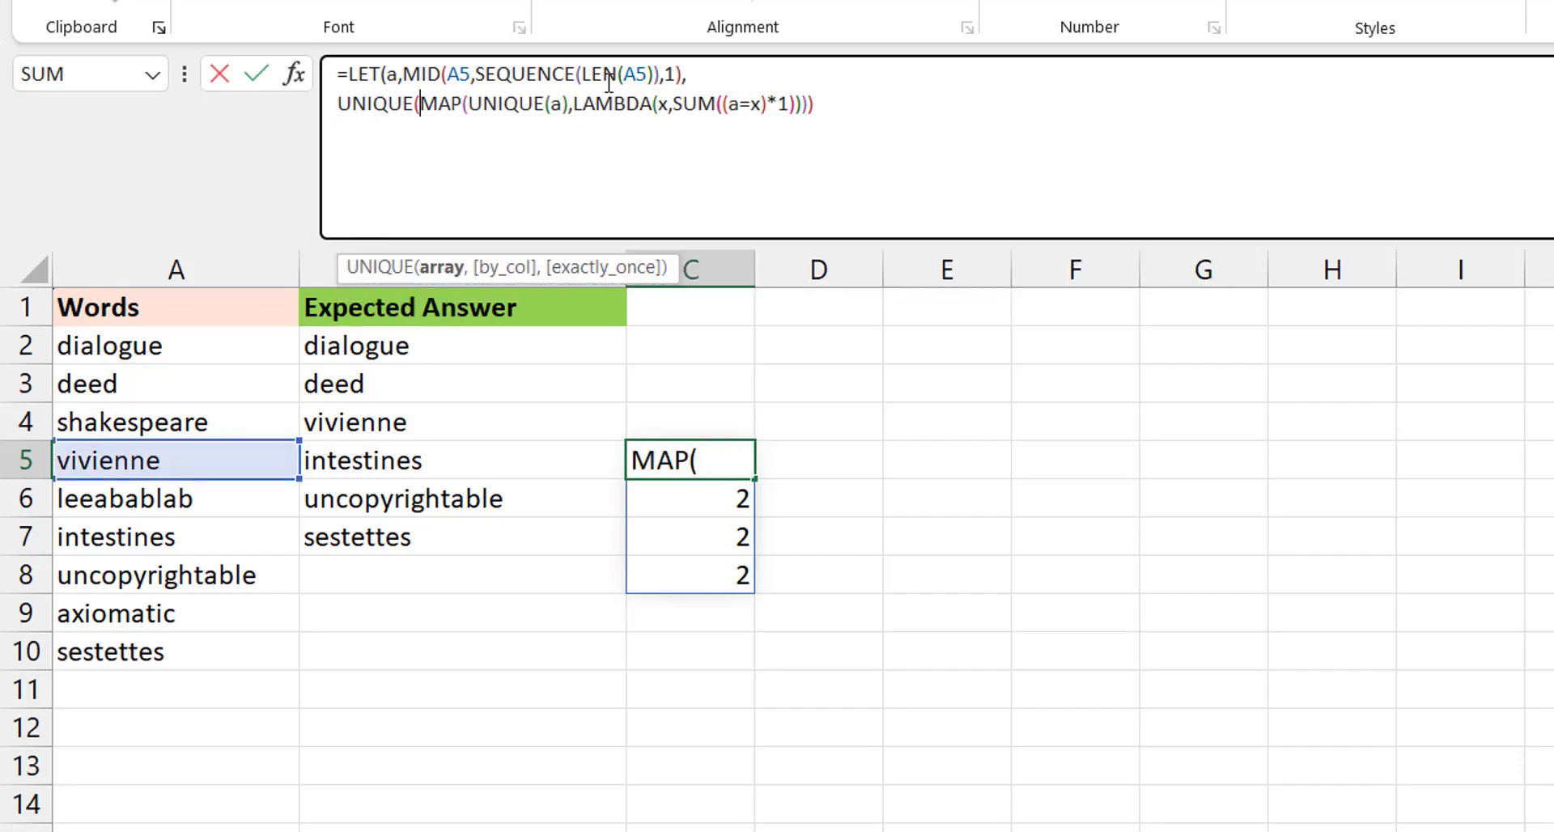
left_click(863, 113)
type(")")
key("ctrl+Return")
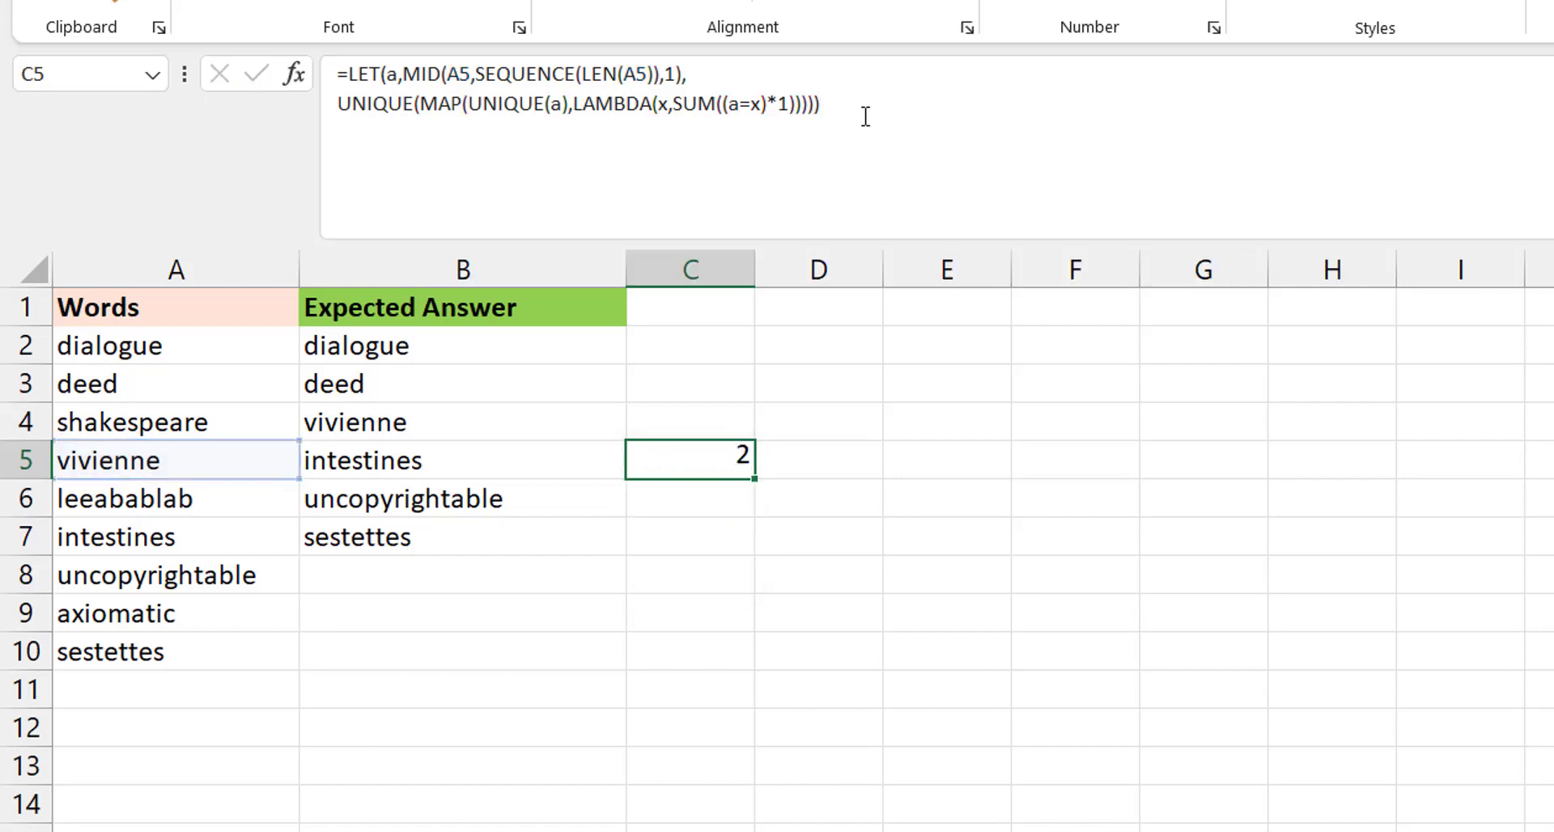
Step: Wrap the UNIQUE part in COUNTA so C5 returns 1 for vivienne
left_click(337, 105)
type("counta")
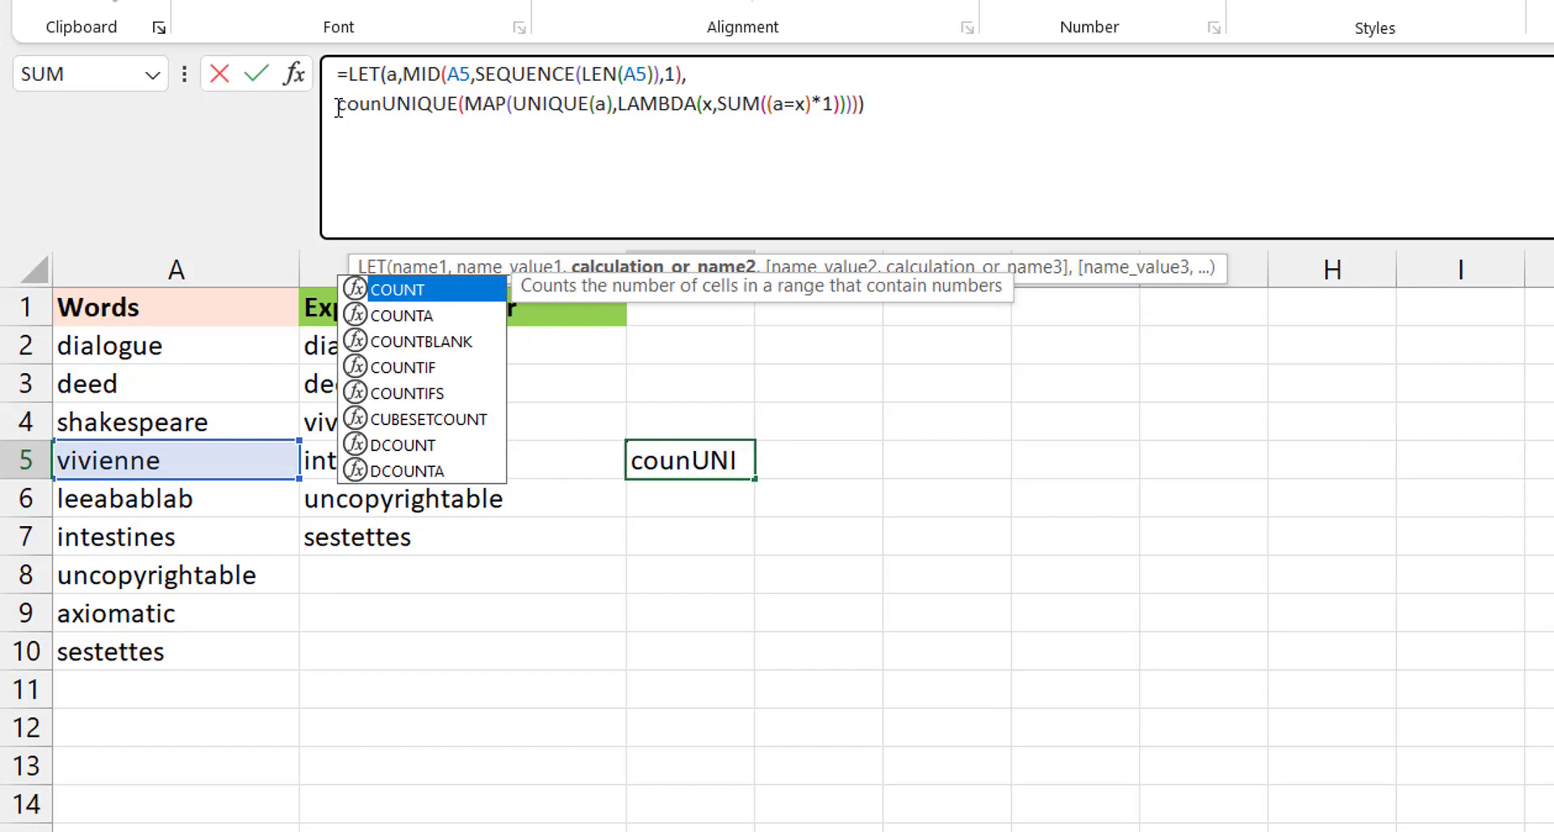
key("Tab")
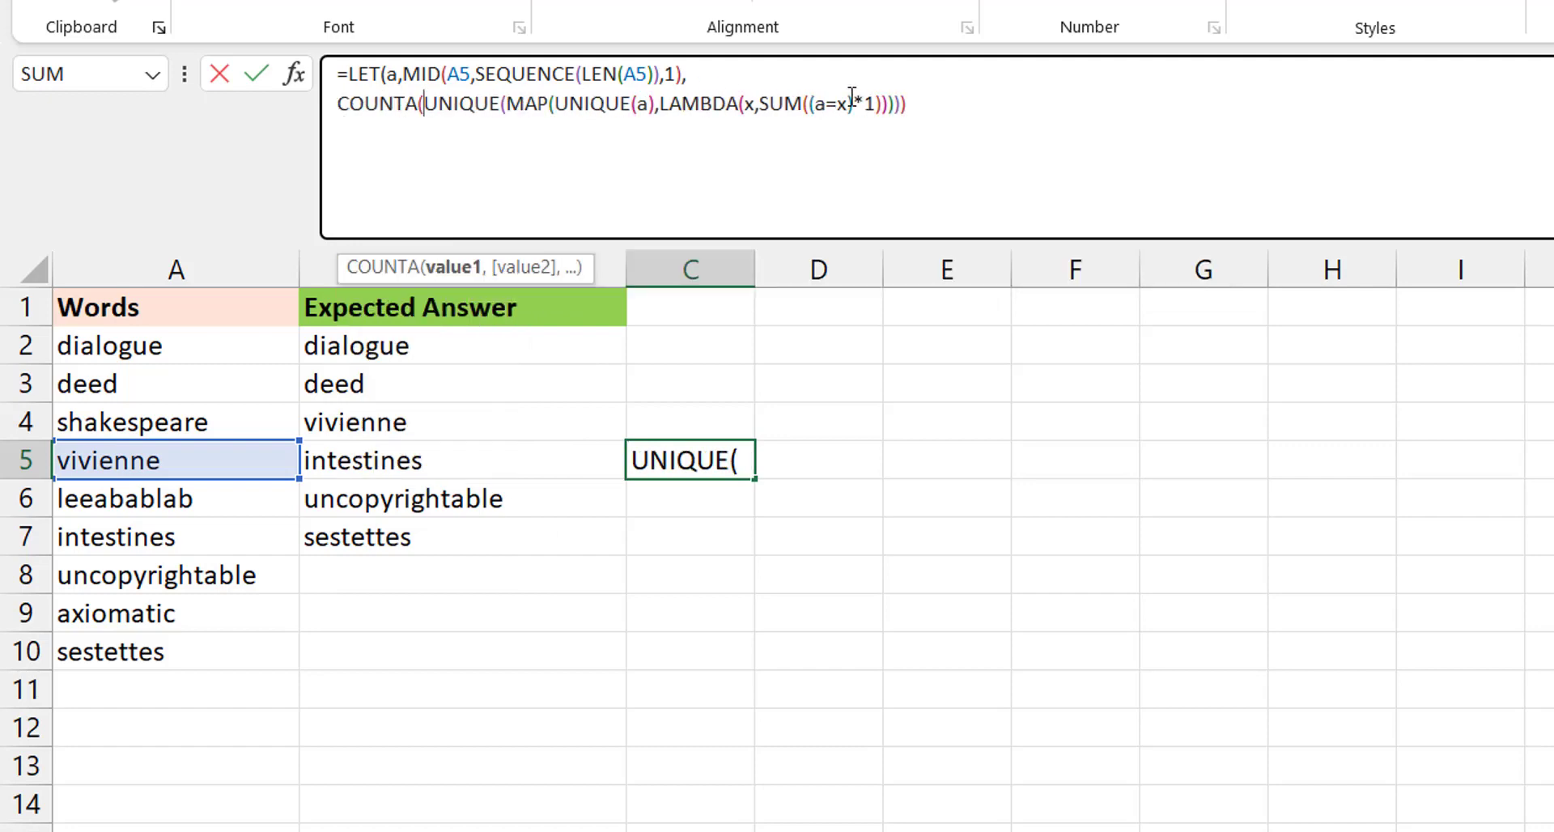
left_click(938, 114)
type(")")
key("Return")
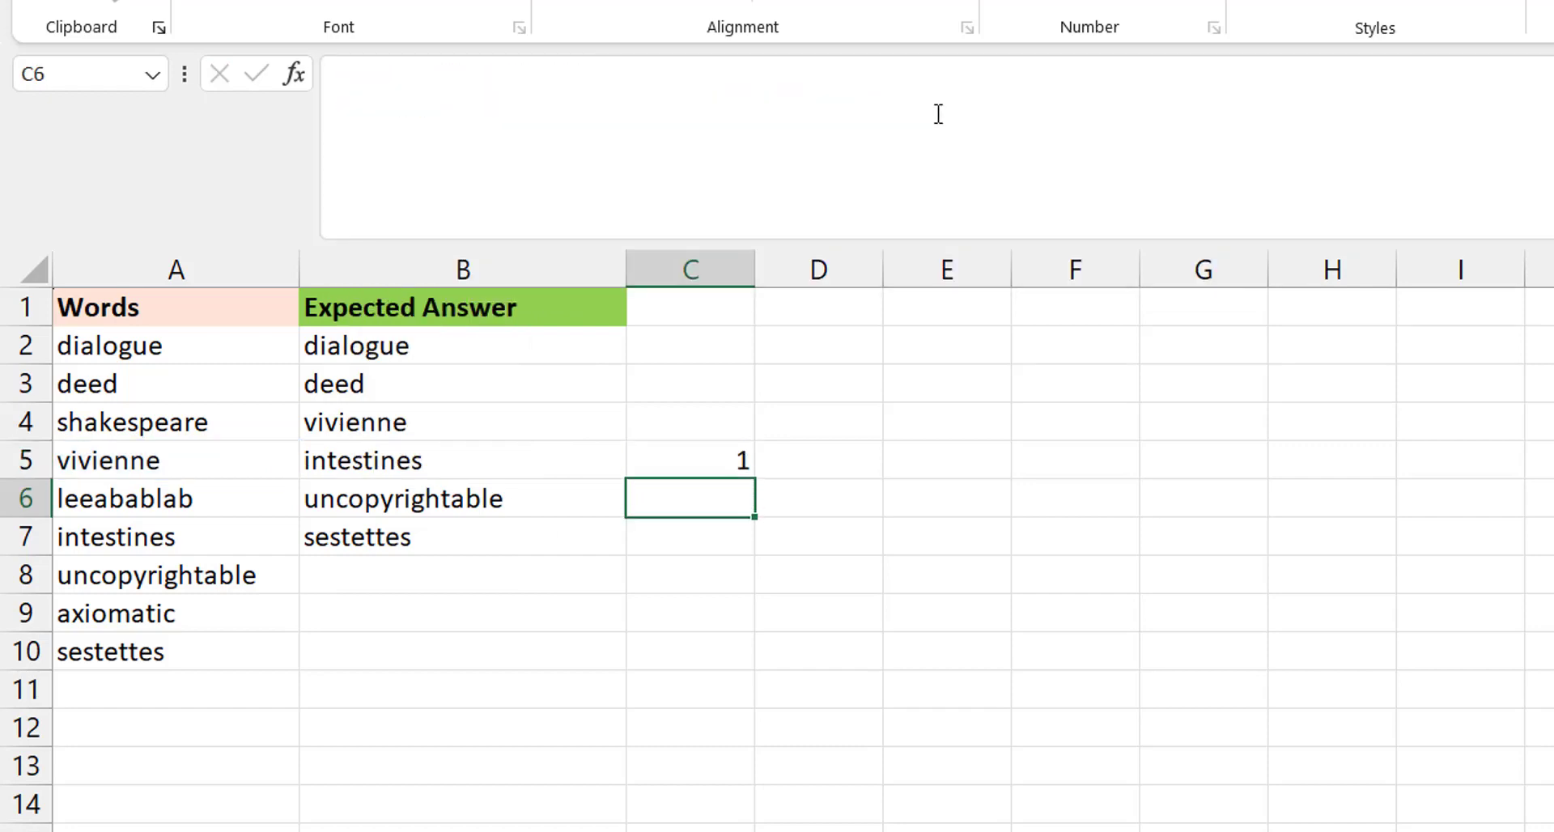
key("Up")
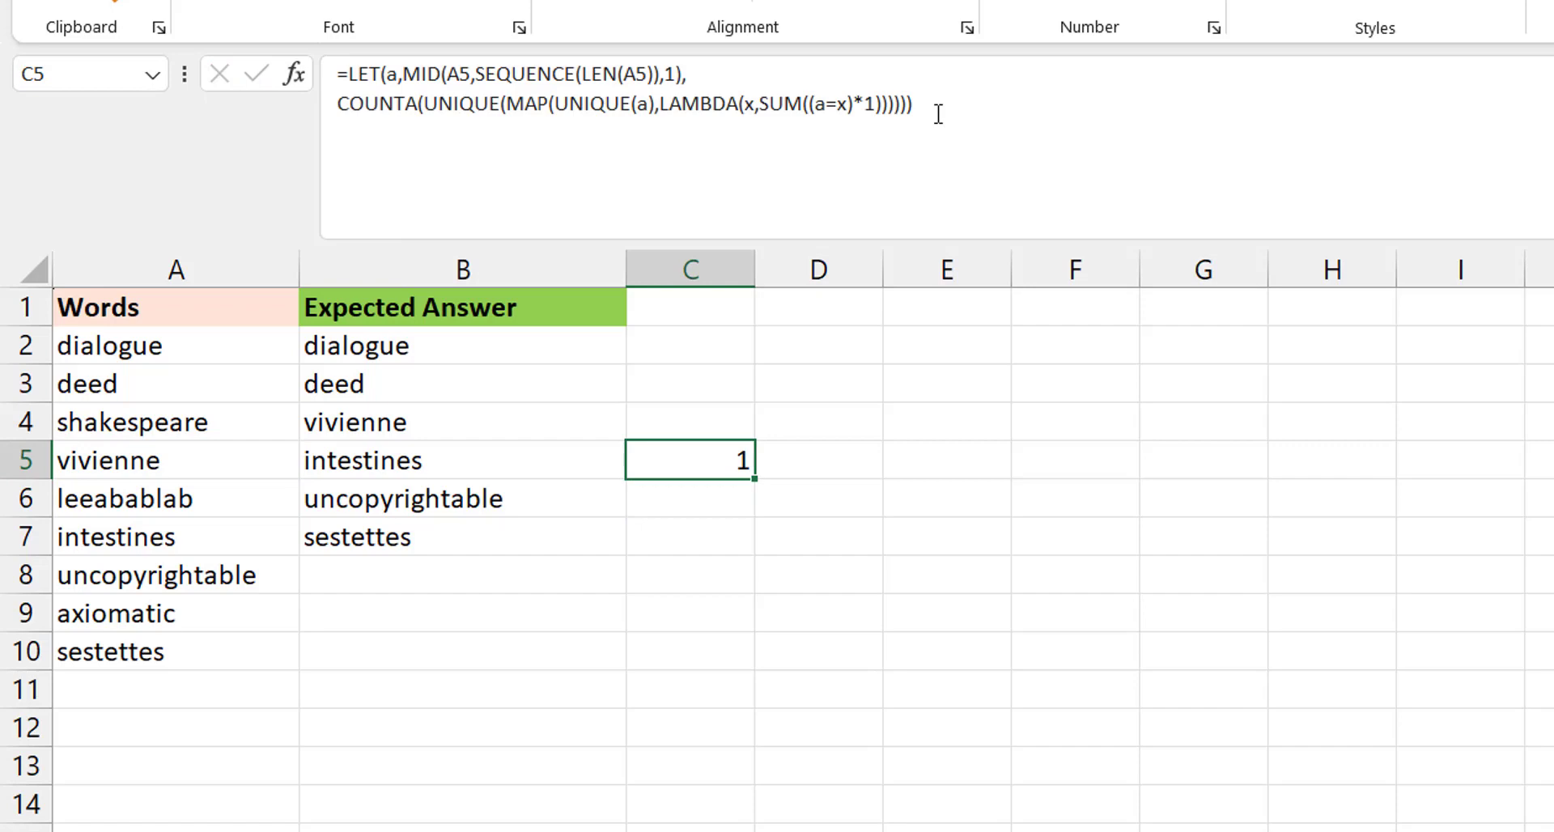
Step: Copy C5's formula into C7 and C9 to test intestines and axiomatic
key("ctrl+c")
key("Down")
key("Down")
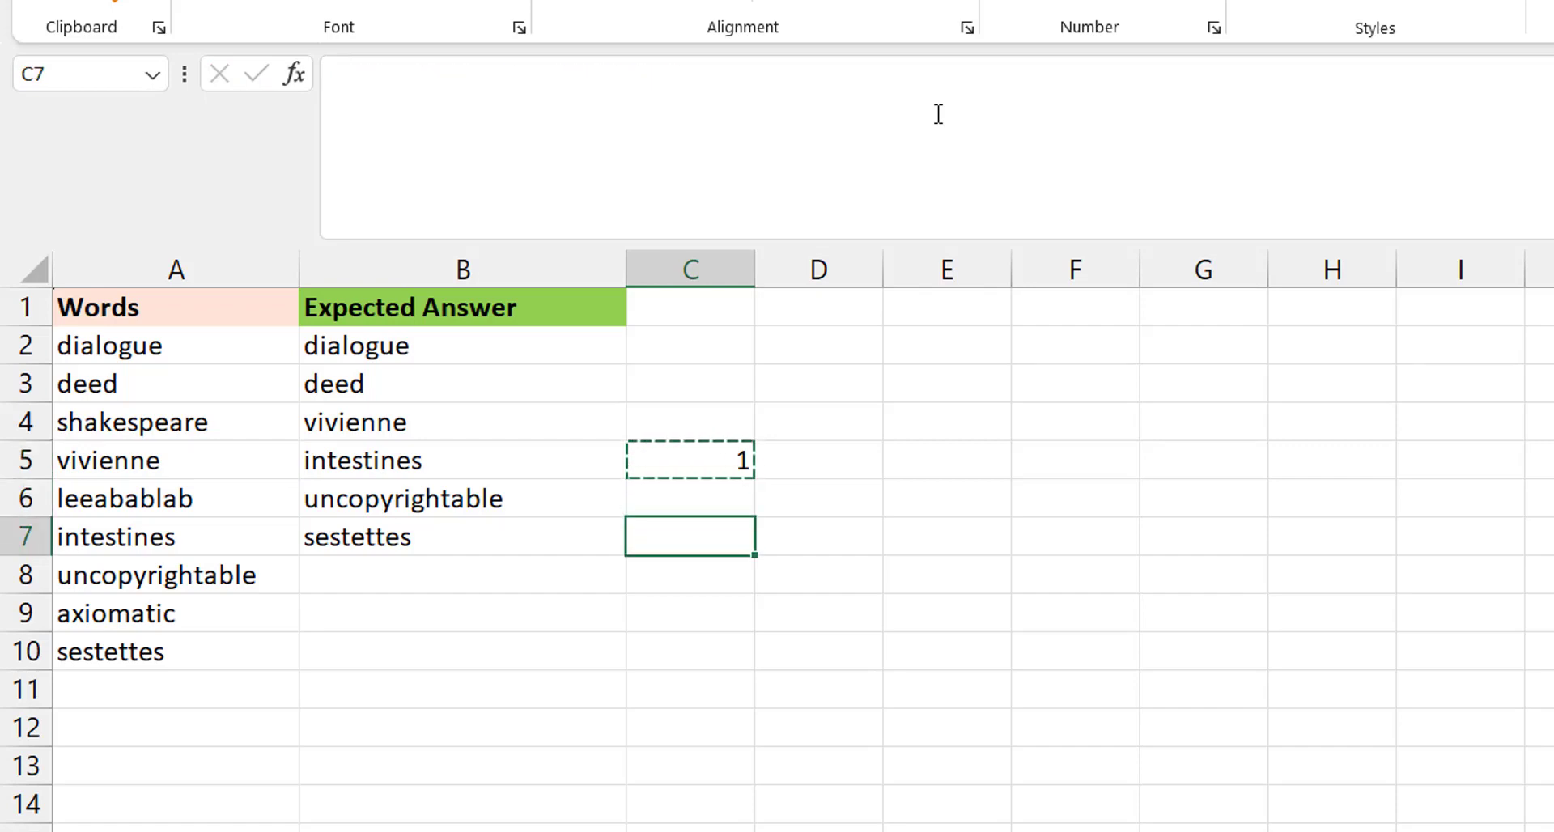
key("ctrl+v")
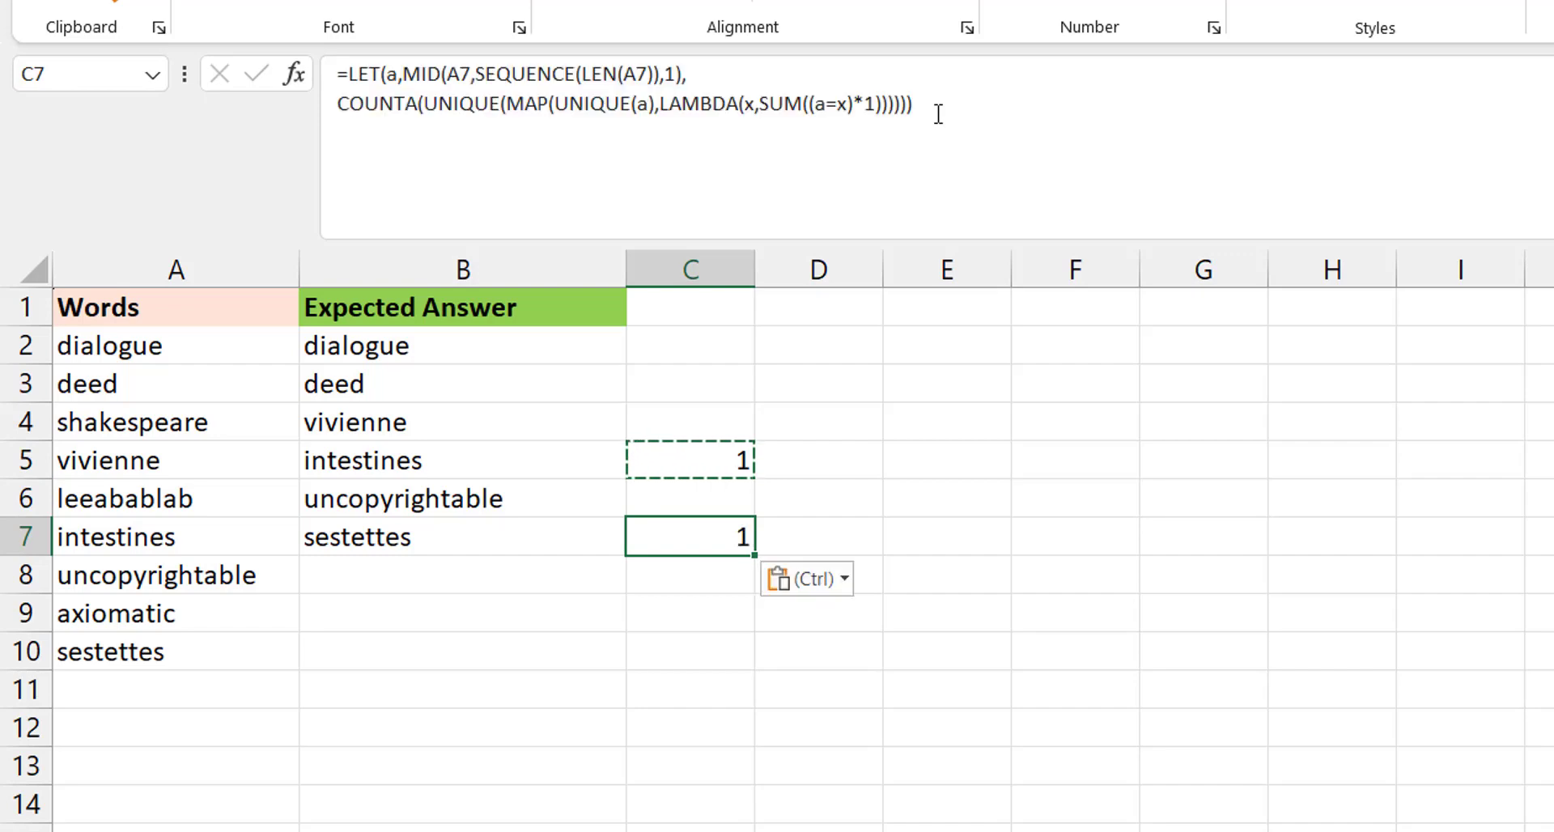
key("Down")
key("Down")
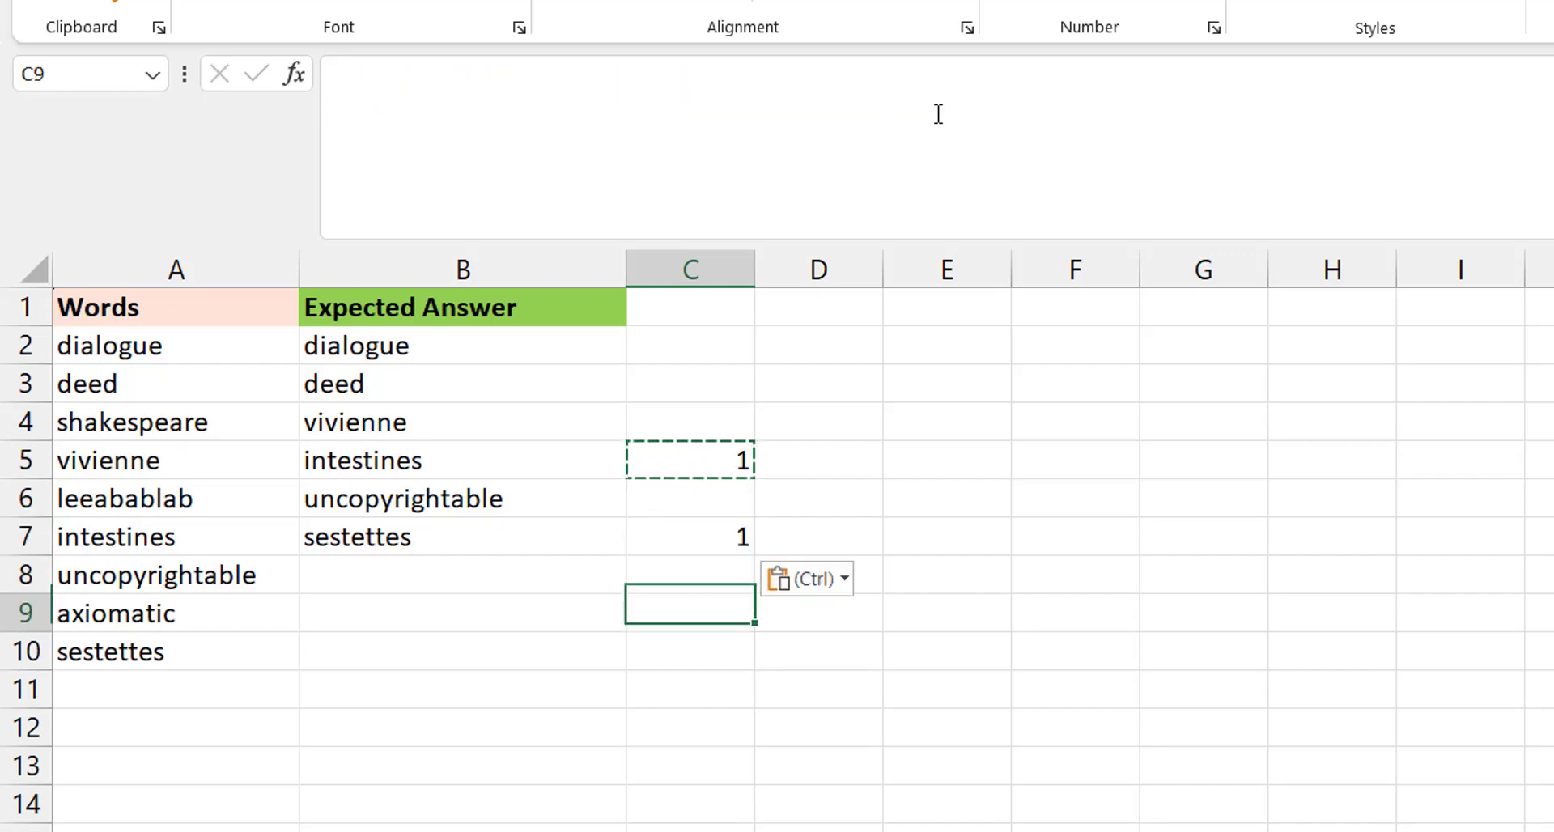
key("ctrl+v")
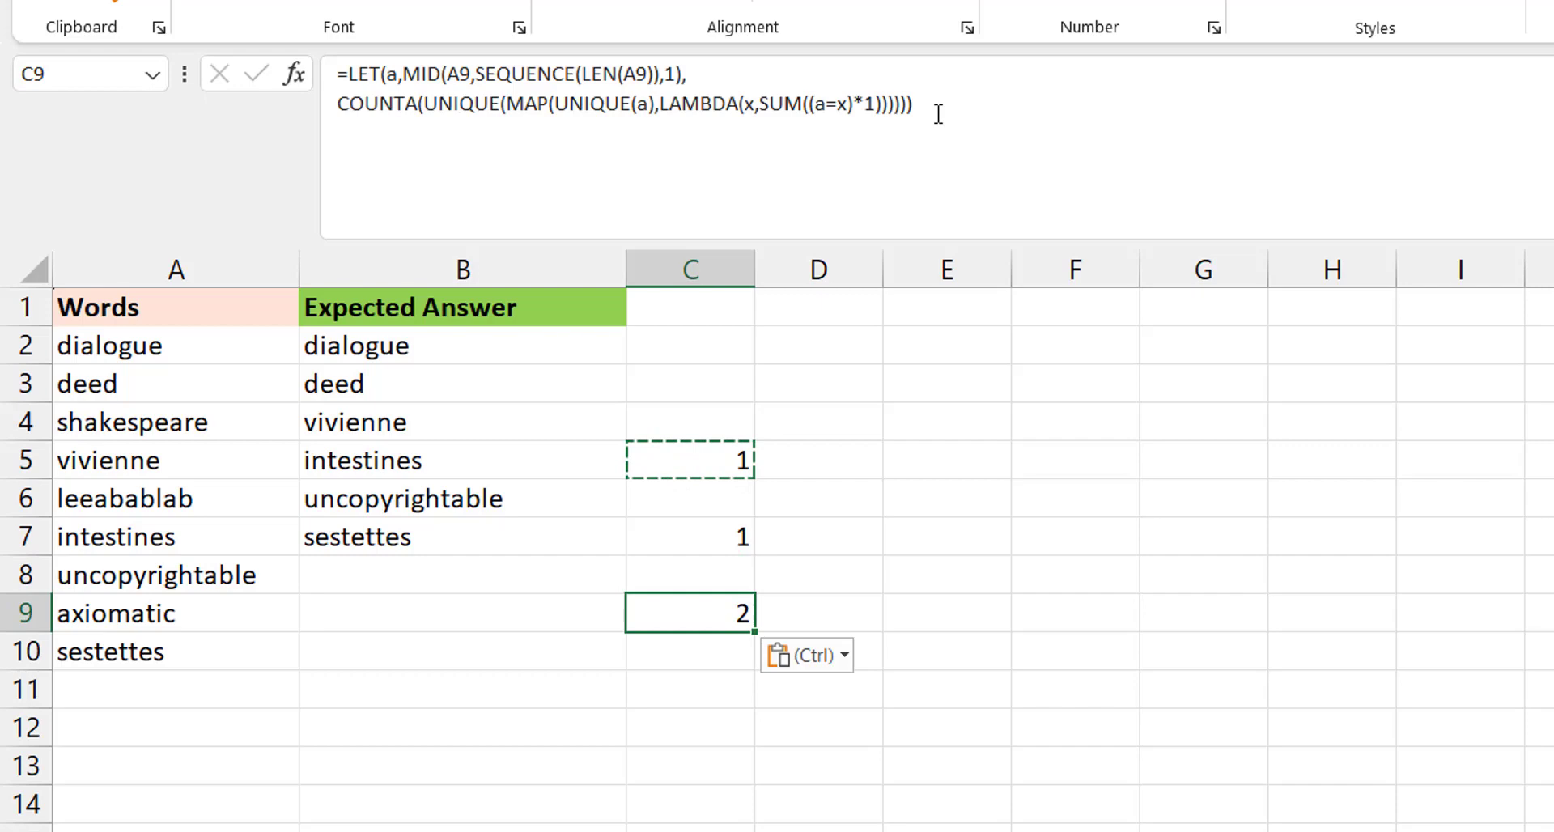
key("Escape")
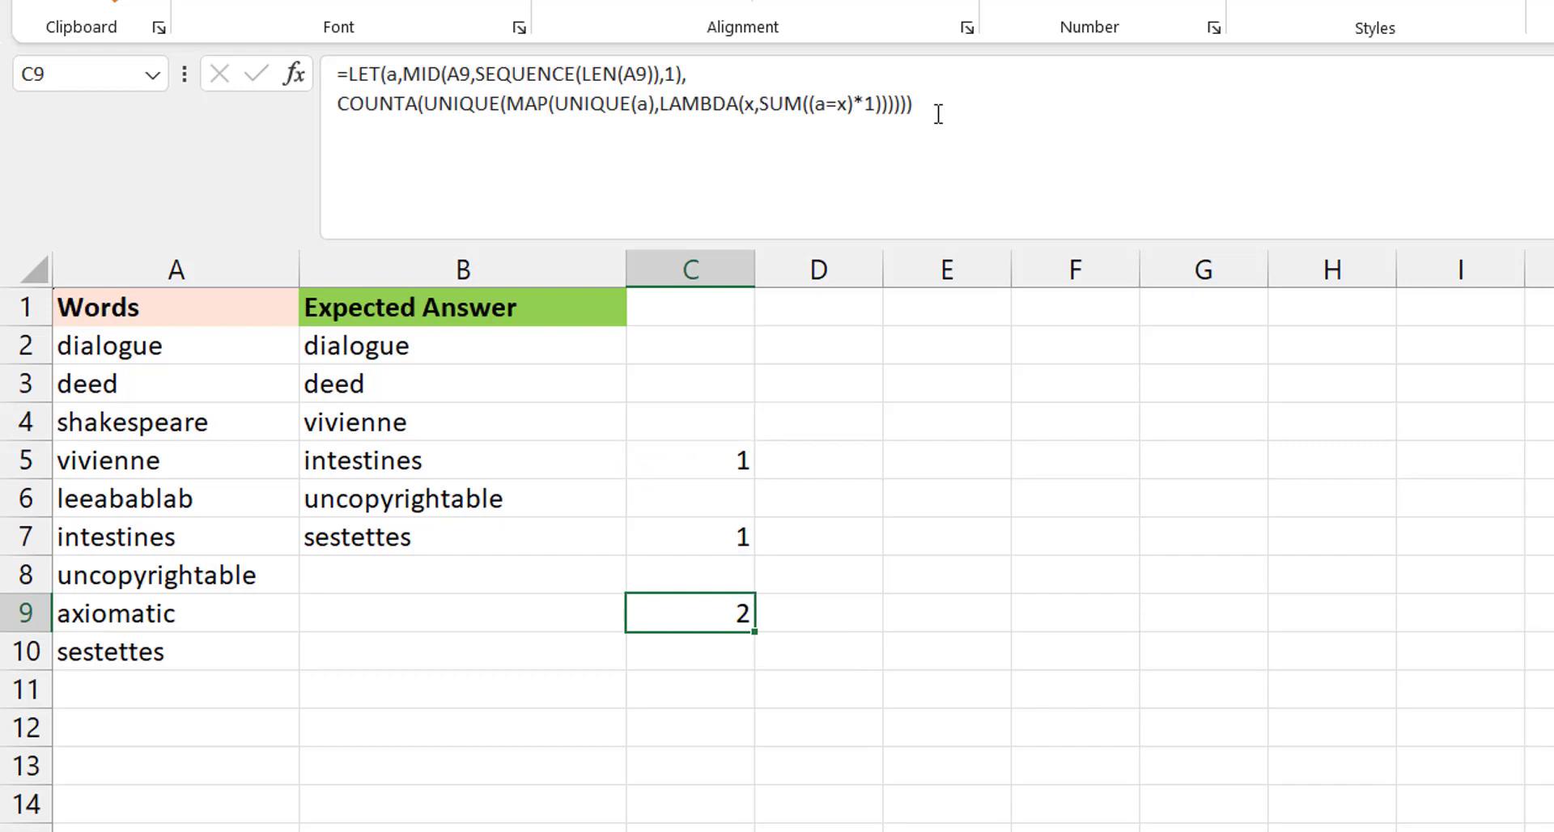
Step: Clear the test formulas from C7:C9 and reopen C5's formula for editing
key("Up")
key("Up")
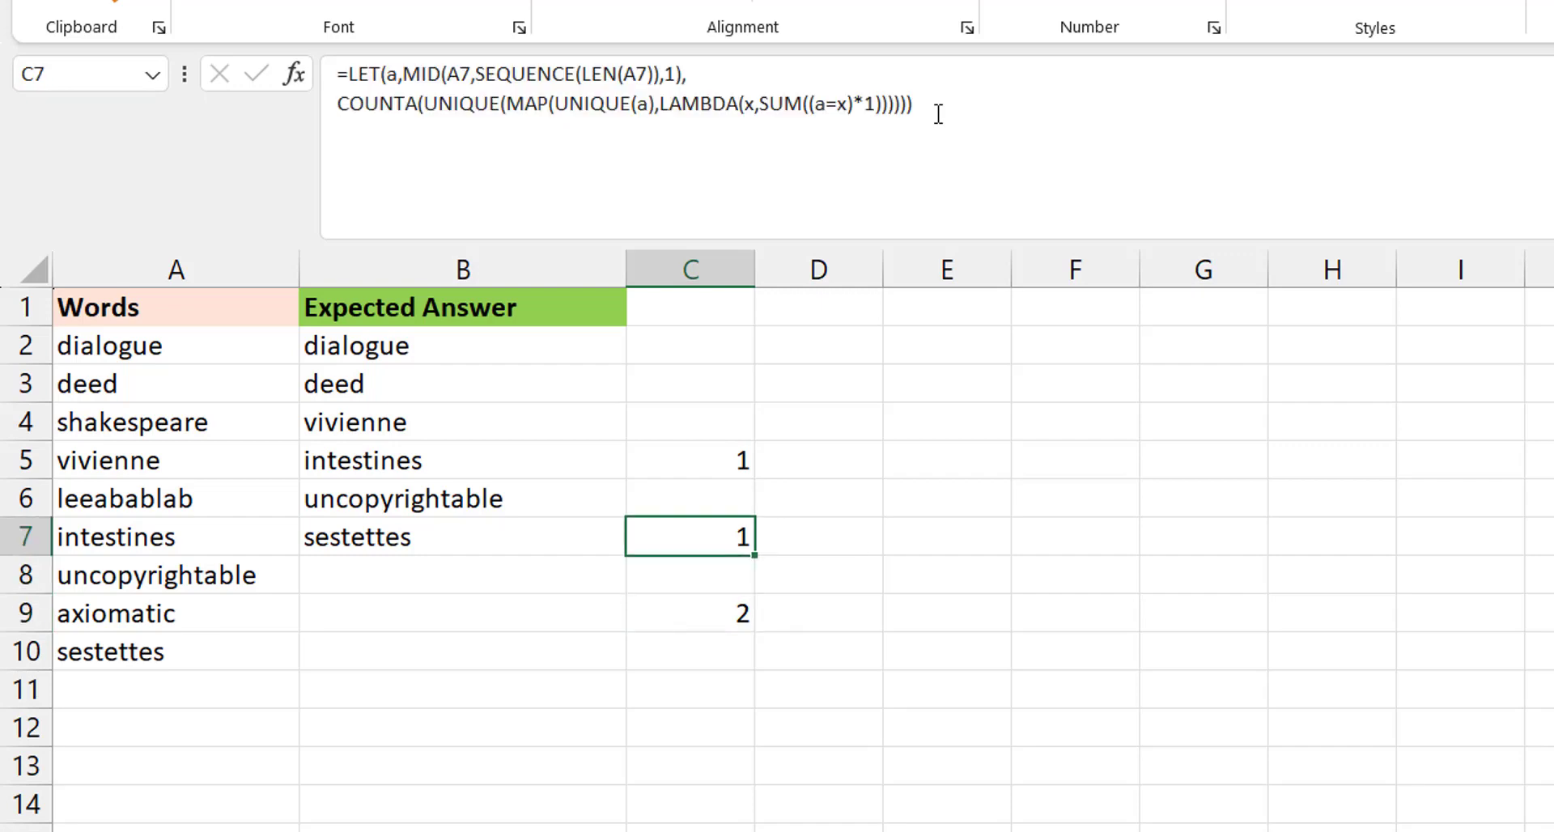
key("shift+Down")
key("shift+Down")
key("Delete")
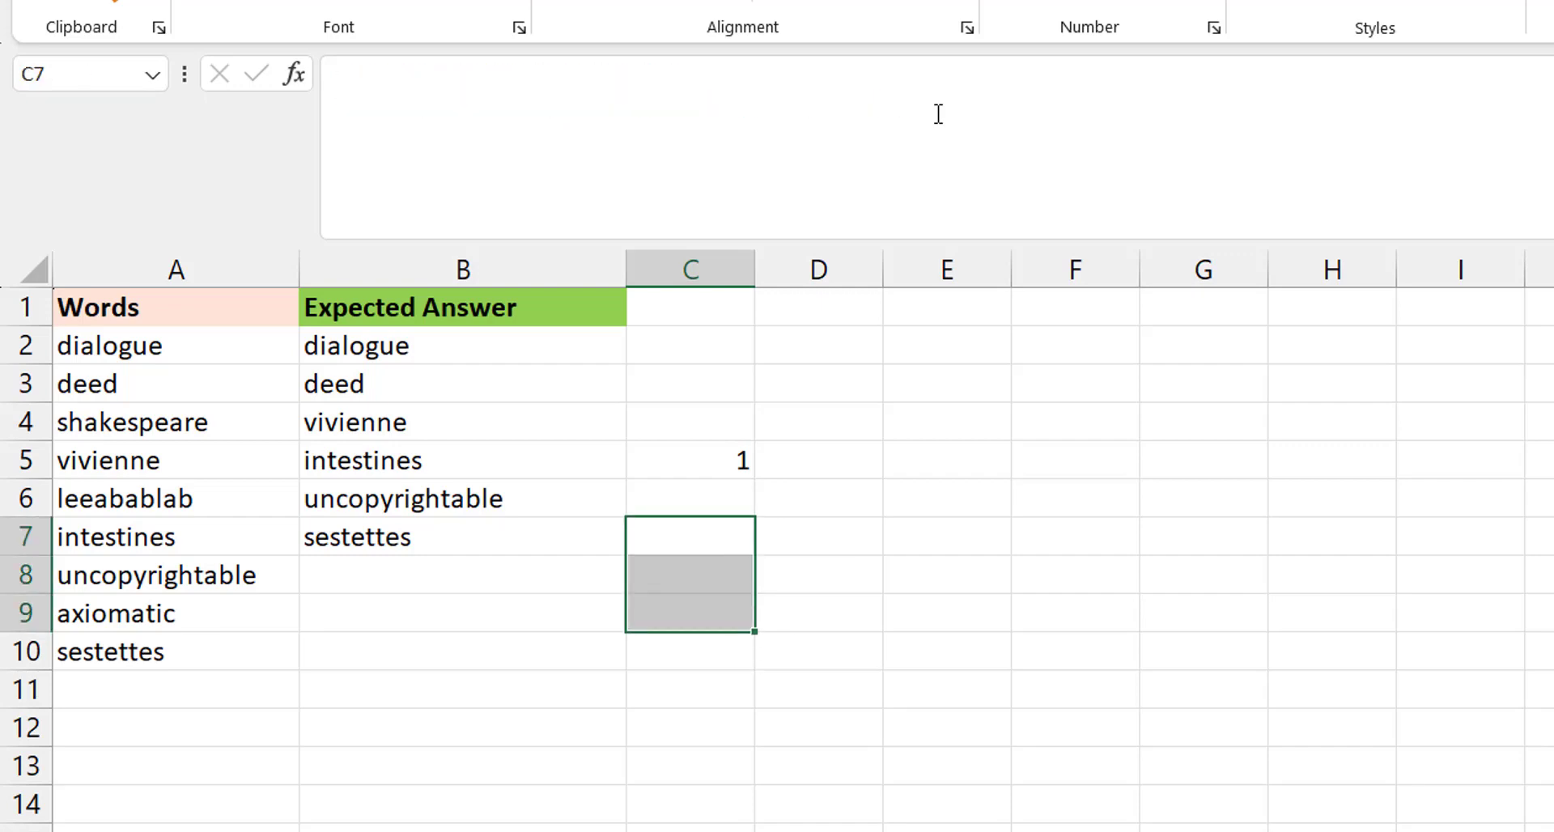
key("Up")
key("Up")
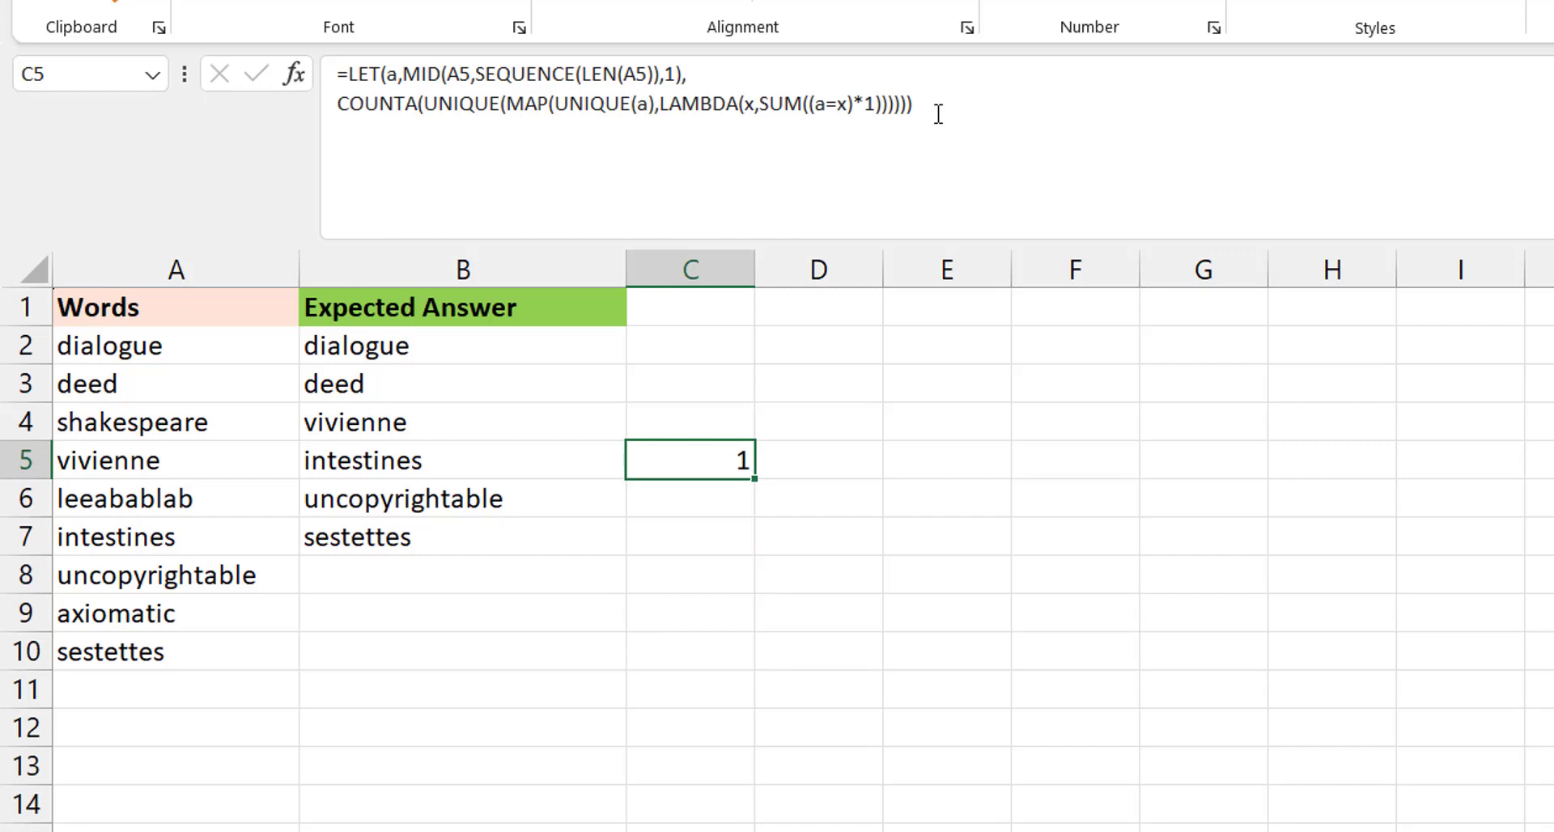
double_click(684, 453)
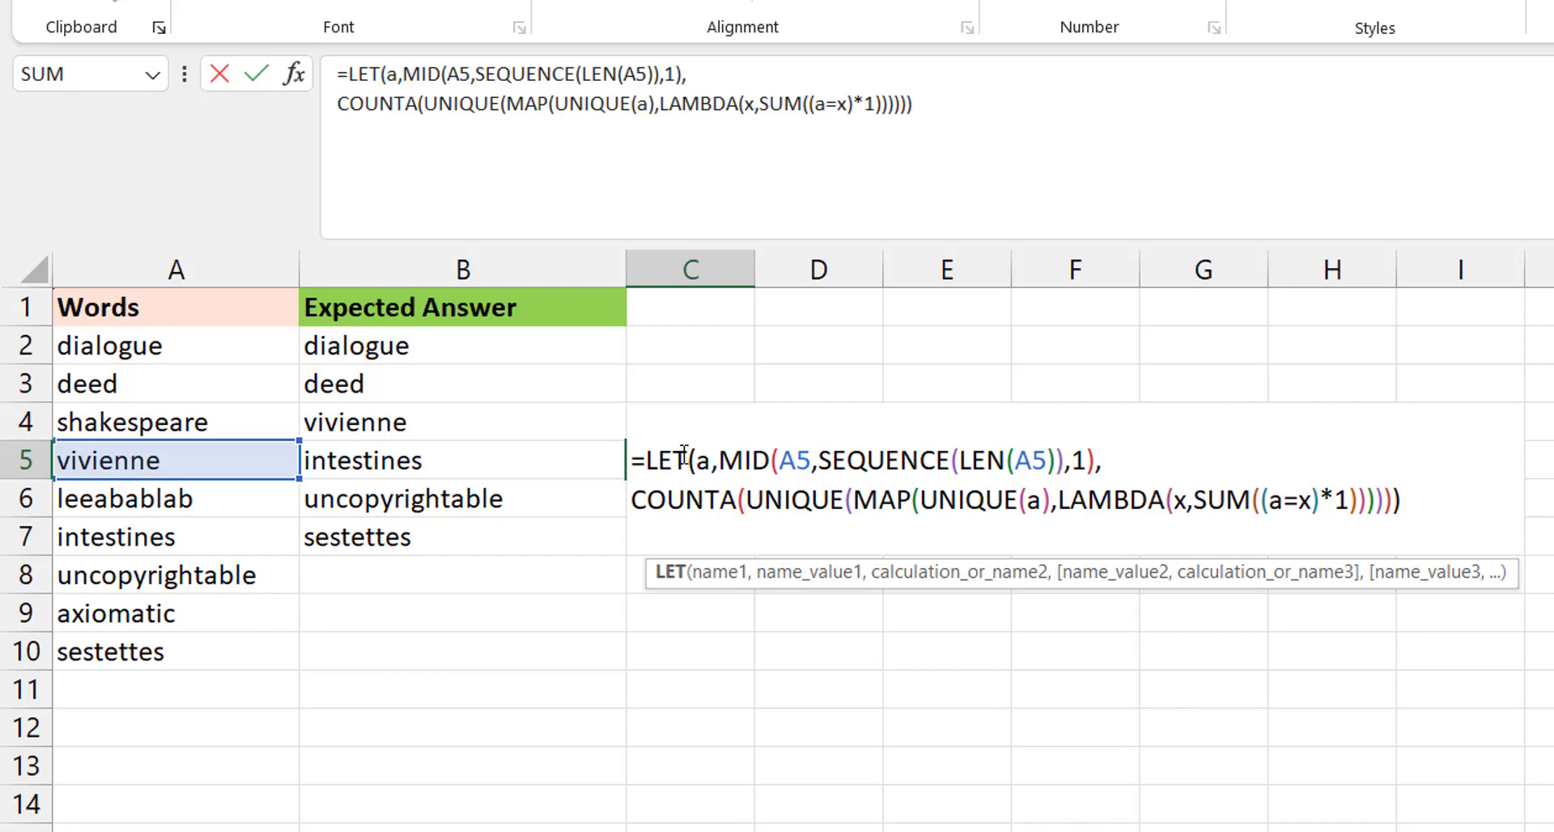
Step: Prefix C5's LET with MAP(A2:A10, LAMBDA(P, placing each part on its own line
key("ctrl+Return")
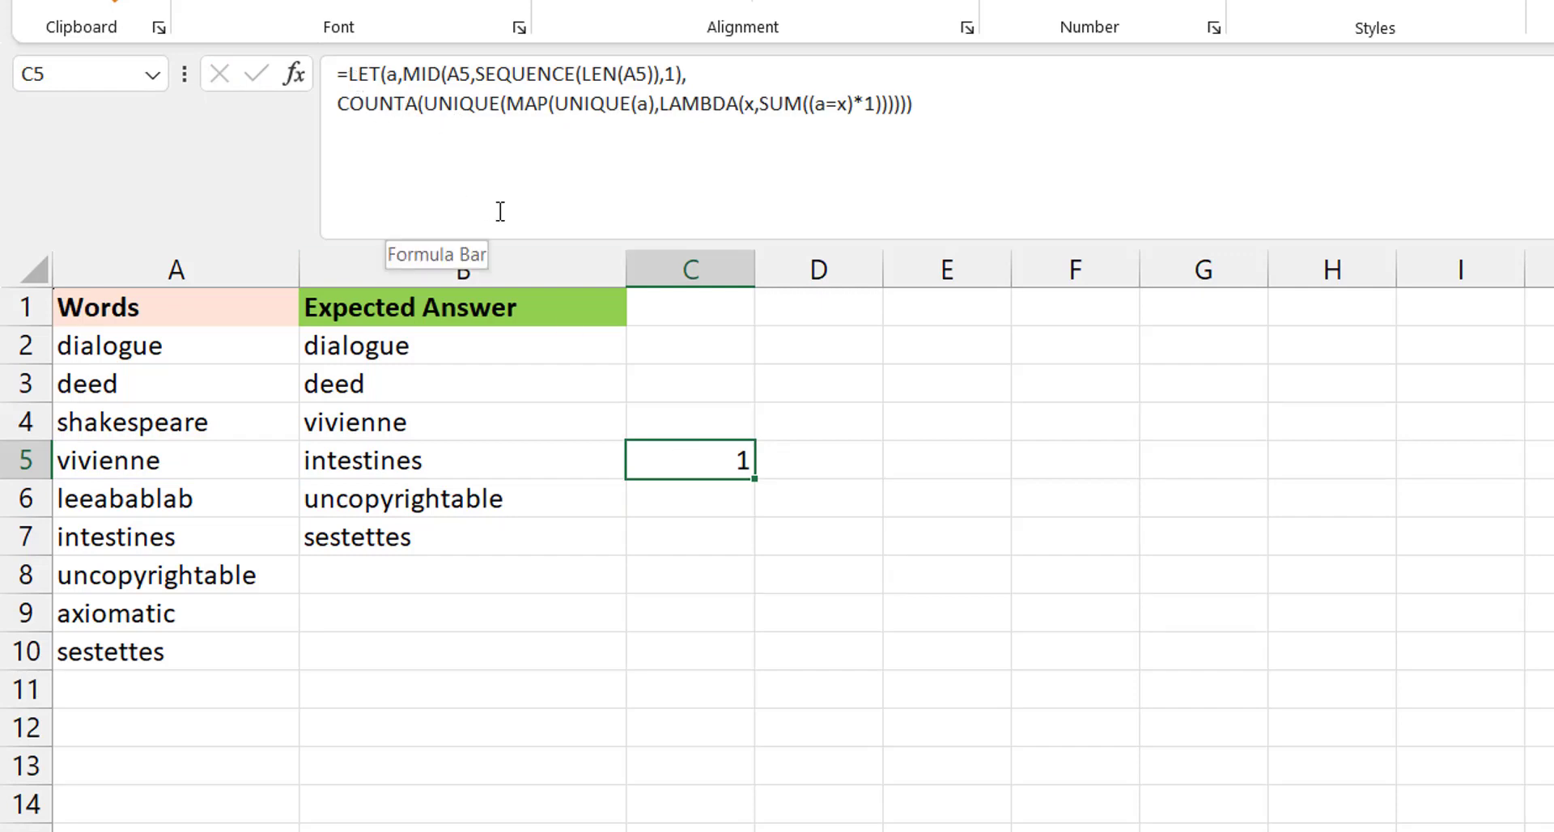
left_click(346, 77)
type("map")
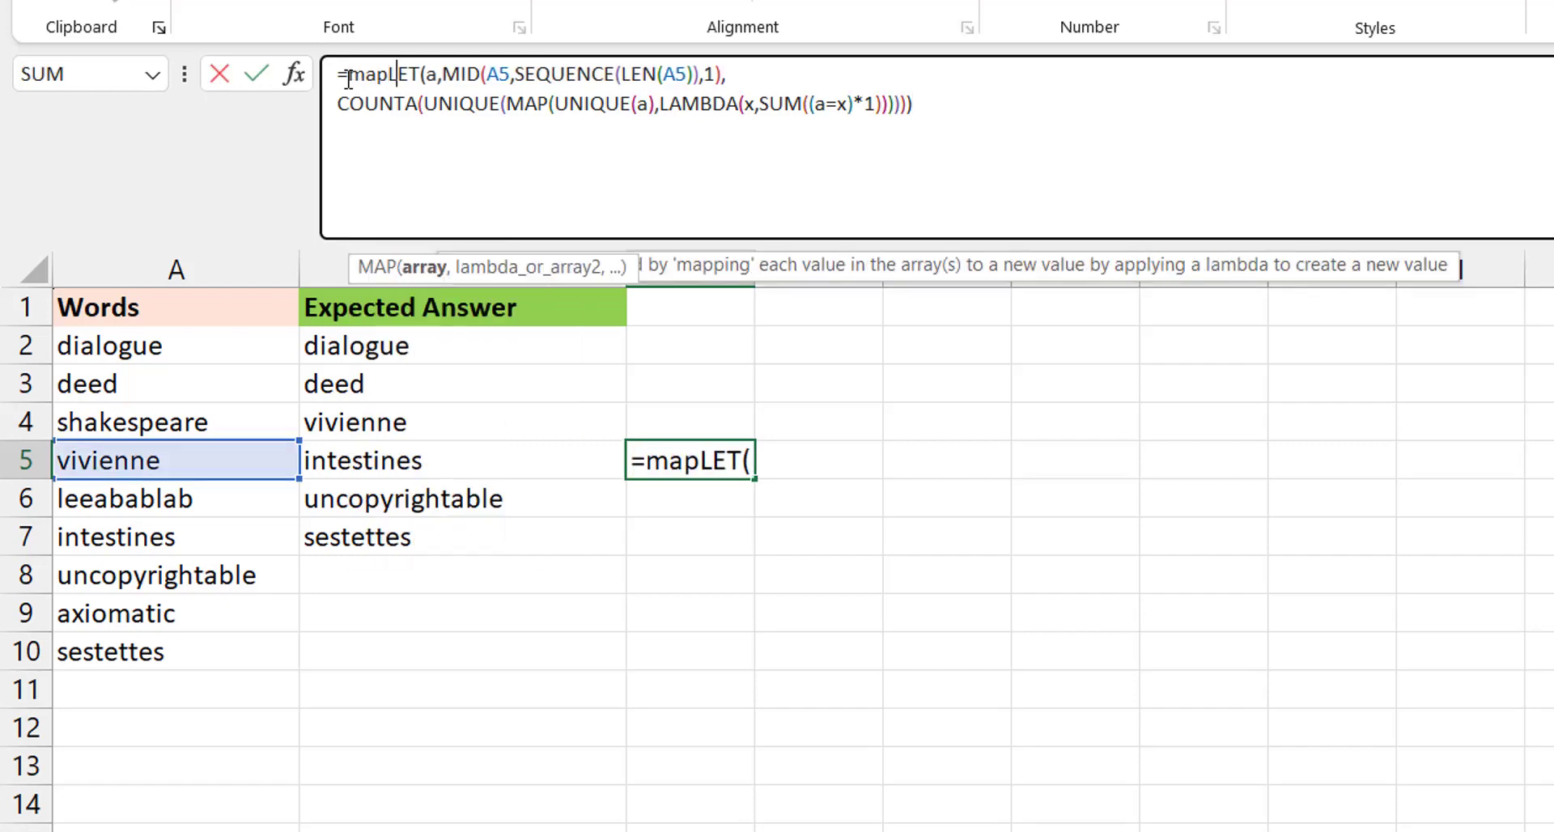
key("Tab")
left_click(207, 351)
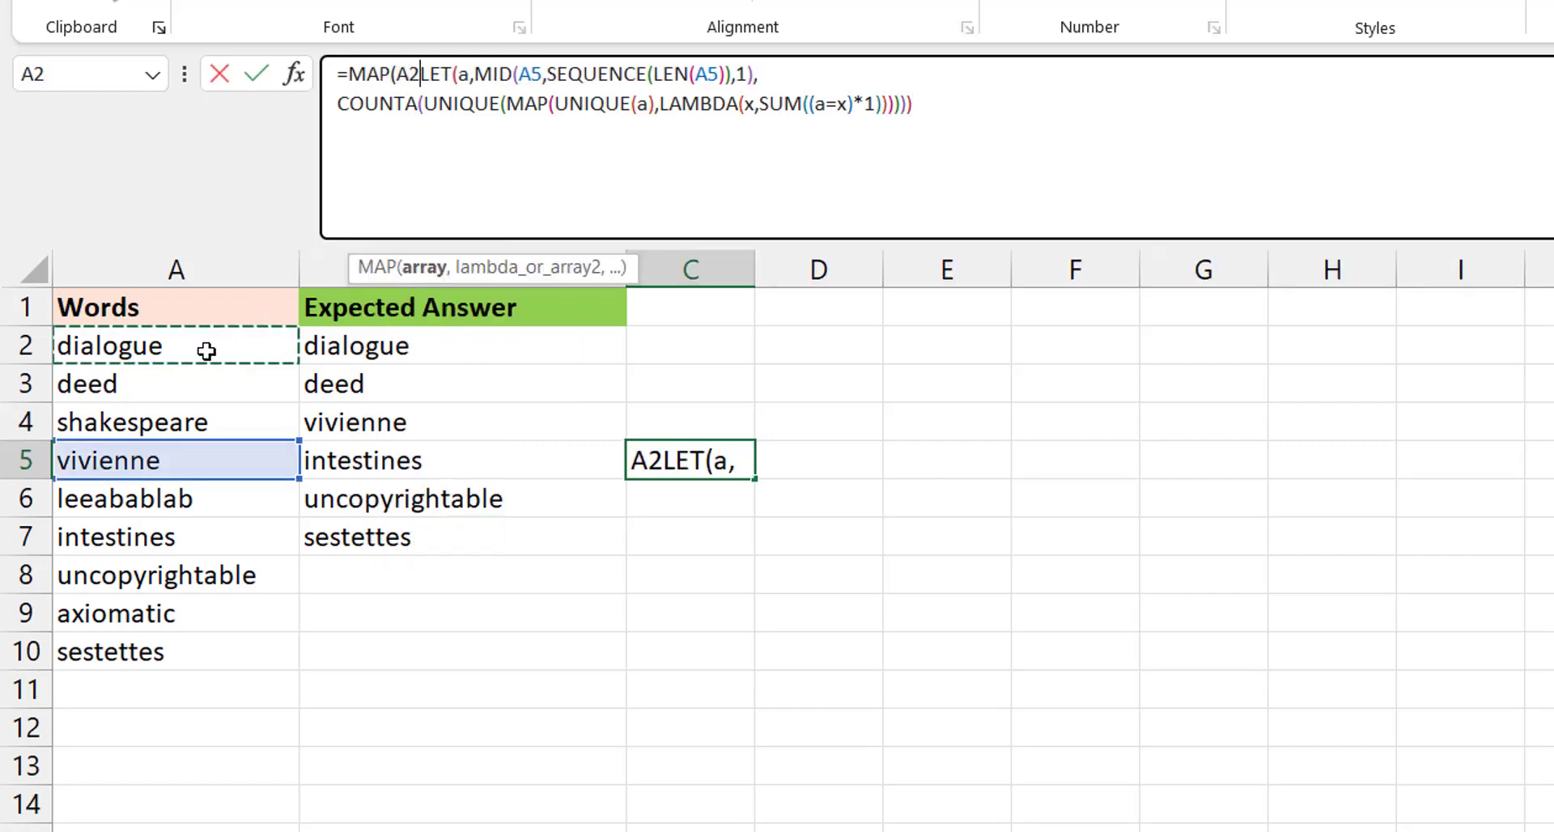
key("ctrl+shift+Down")
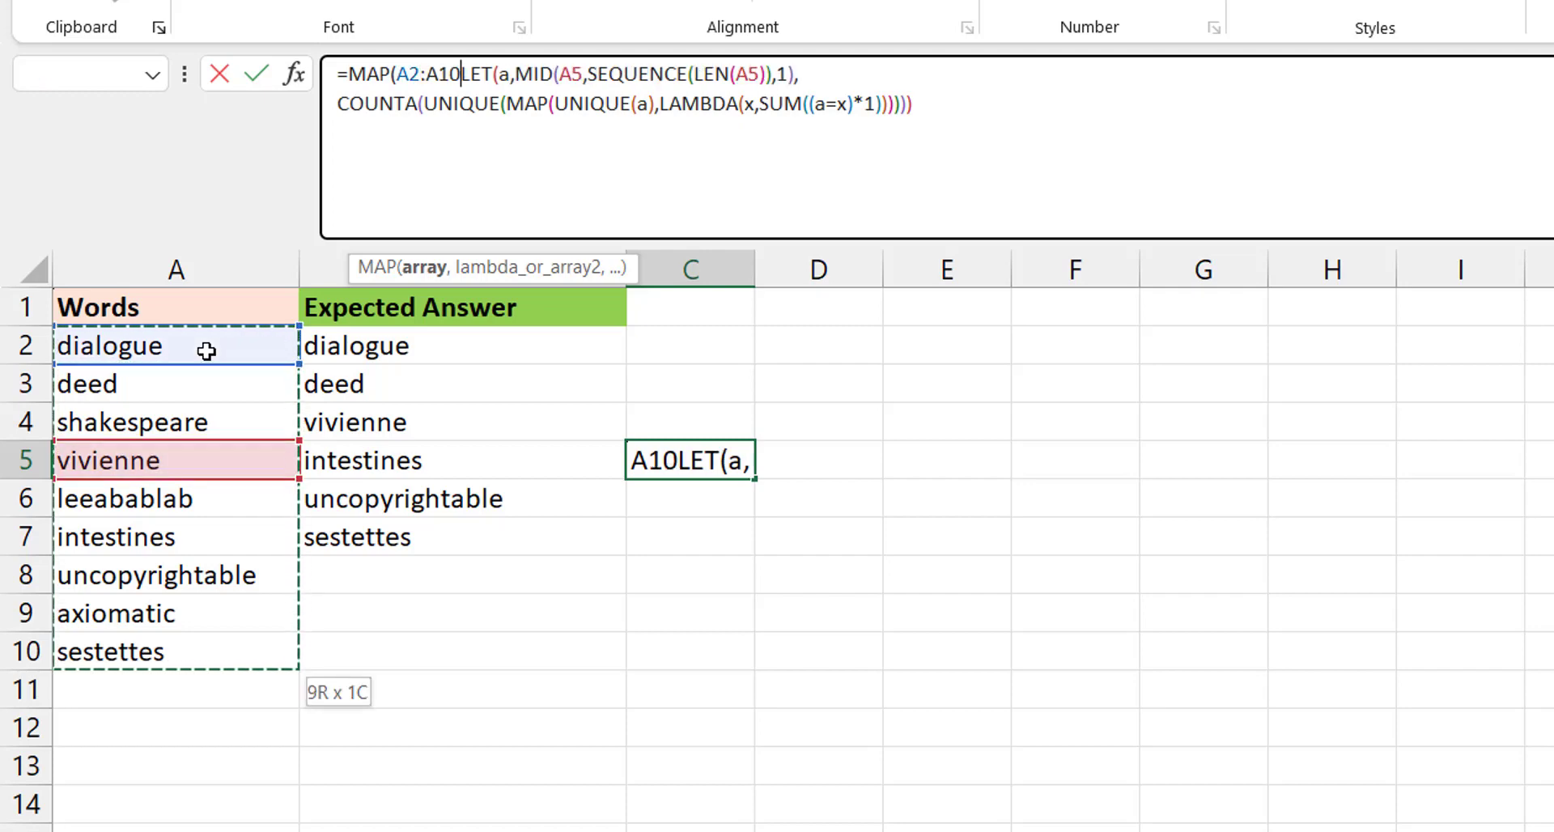
type(",")
key("alt+Return")
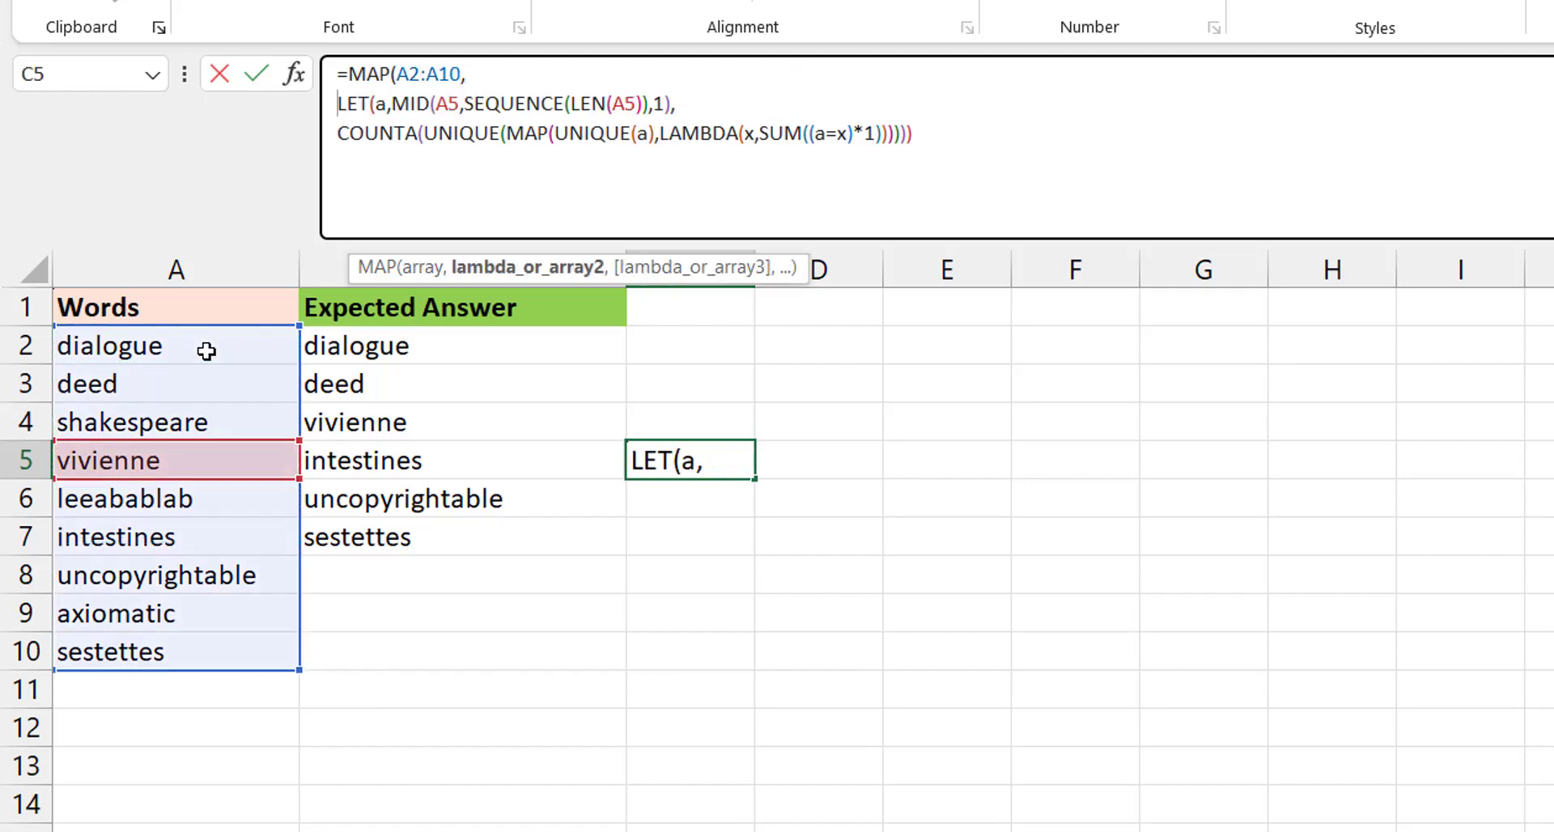
type("lambda")
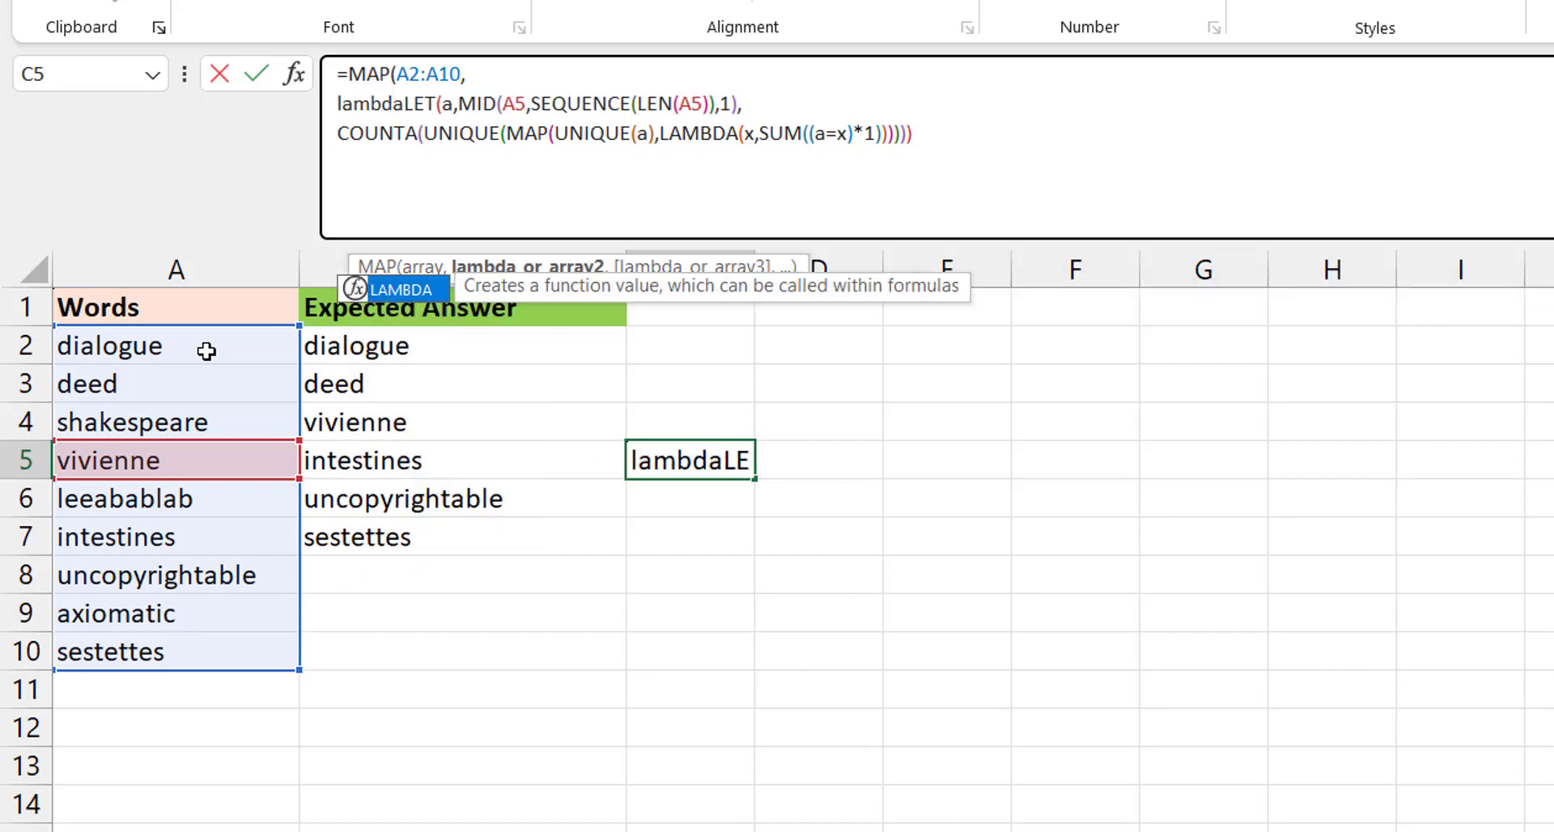
type("(P,")
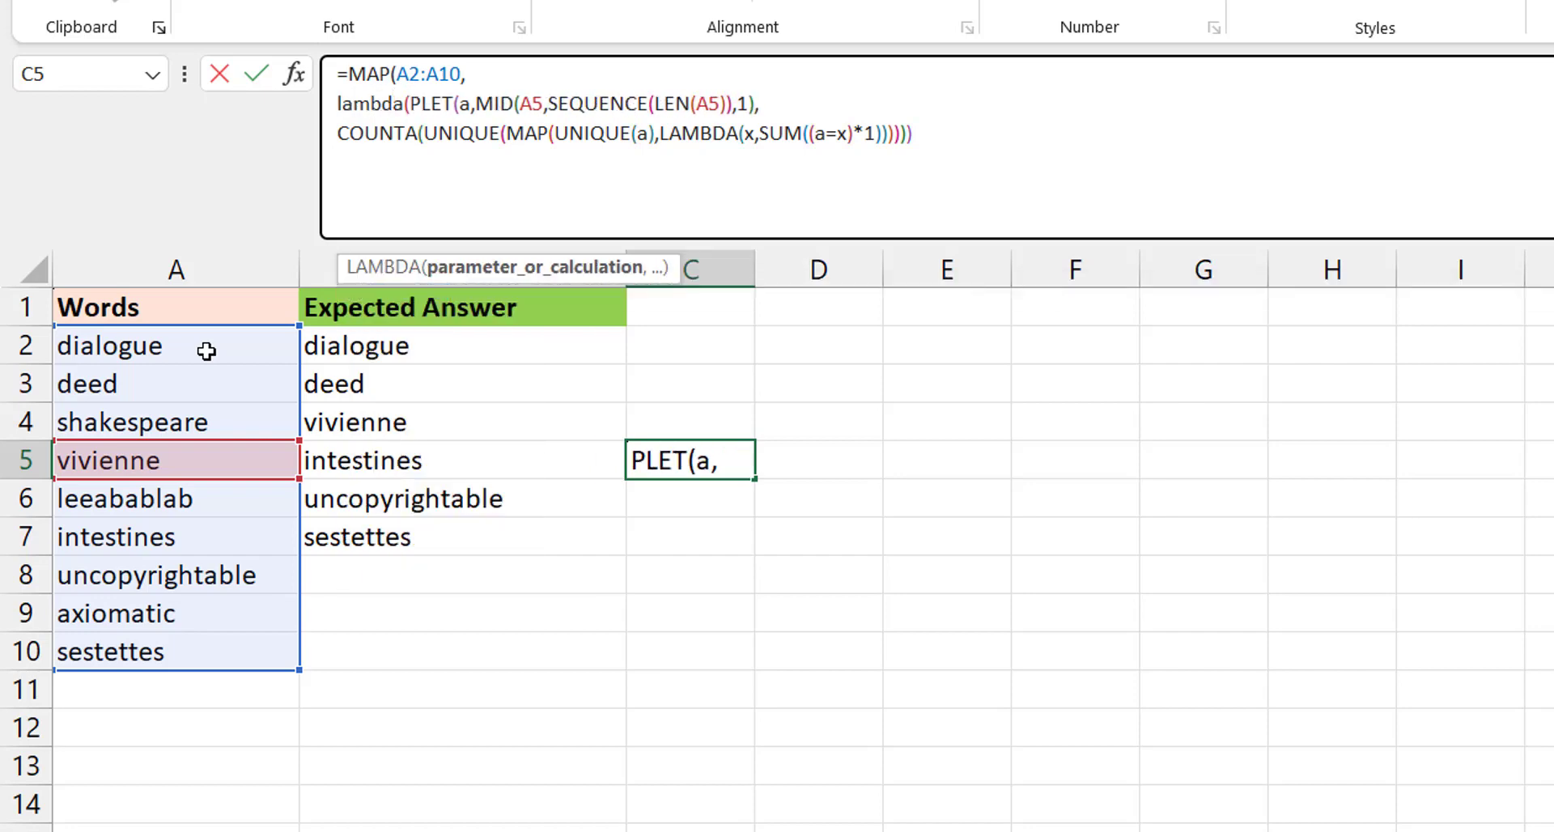
key("alt+Return")
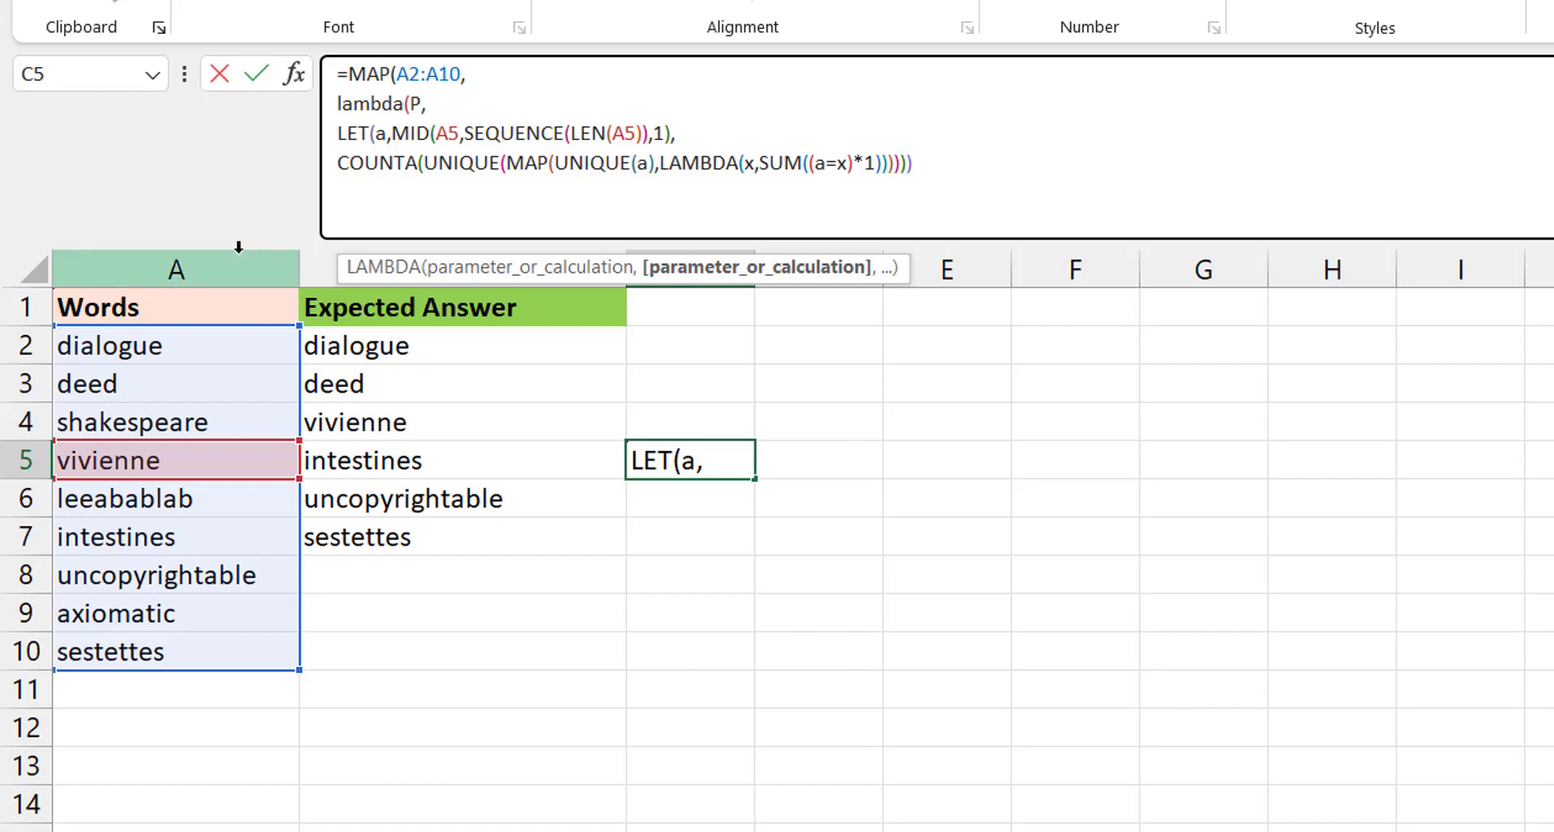
Step: Replace both A5 references in MID and LEN with p and close the MAP formula
left_click(454, 134)
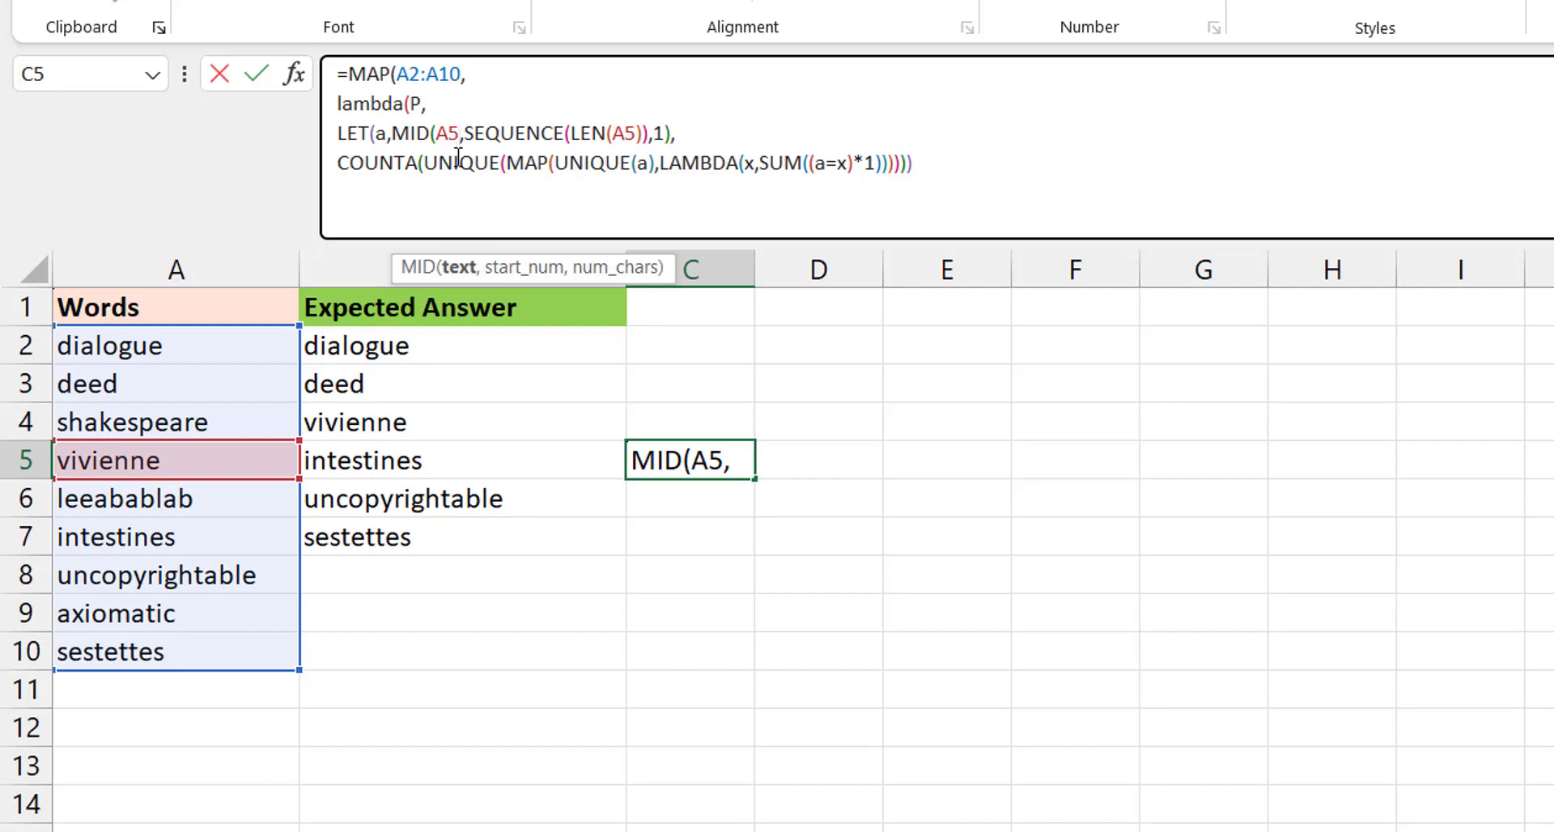
key("BackSpace")
key("BackSpace")
type("p")
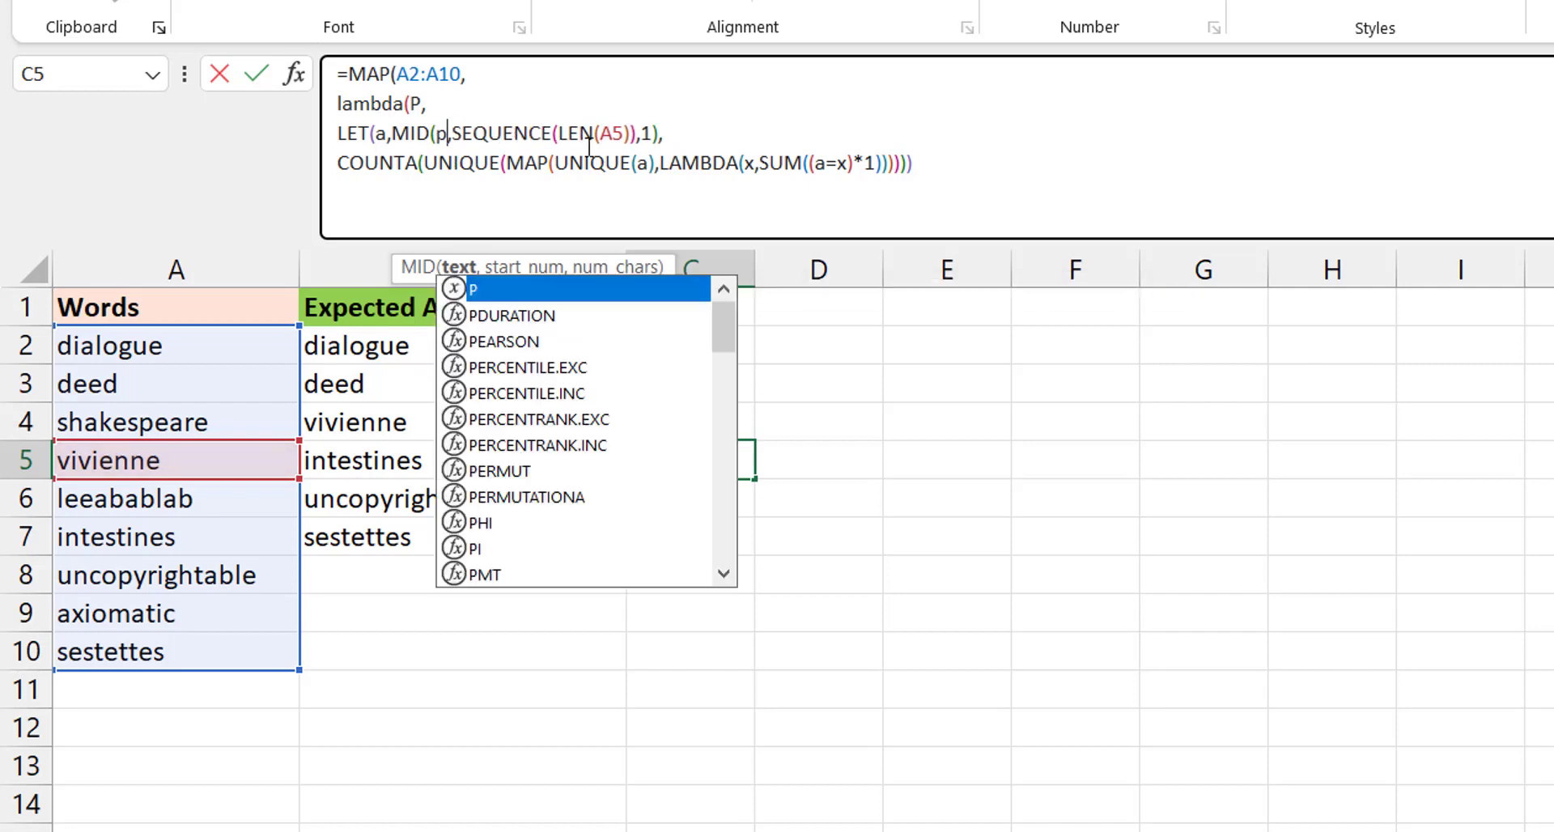
left_click(627, 133)
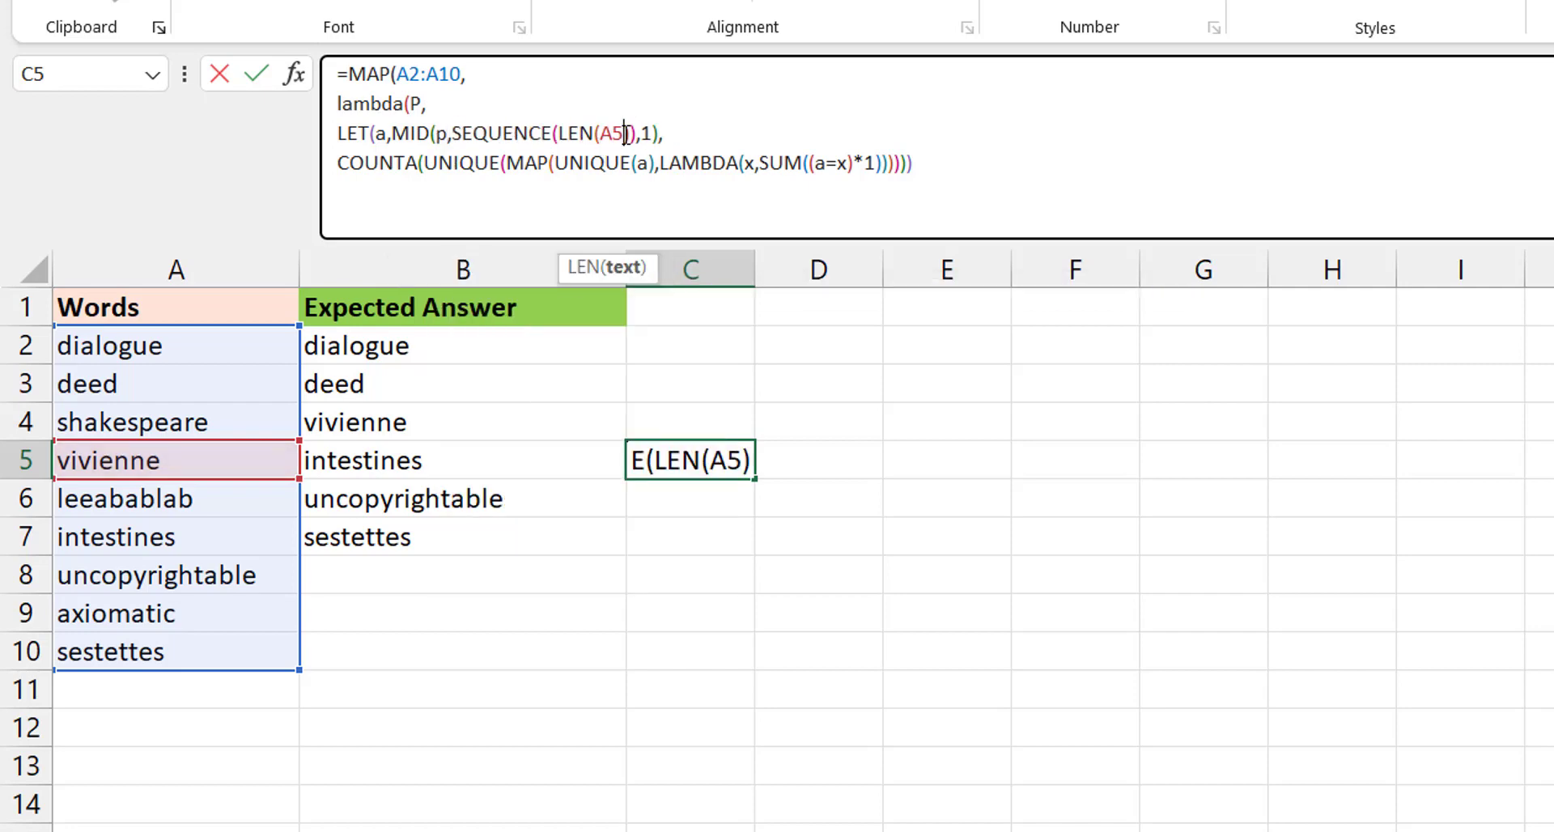
key("BackSpace")
key("BackSpace")
type("p")
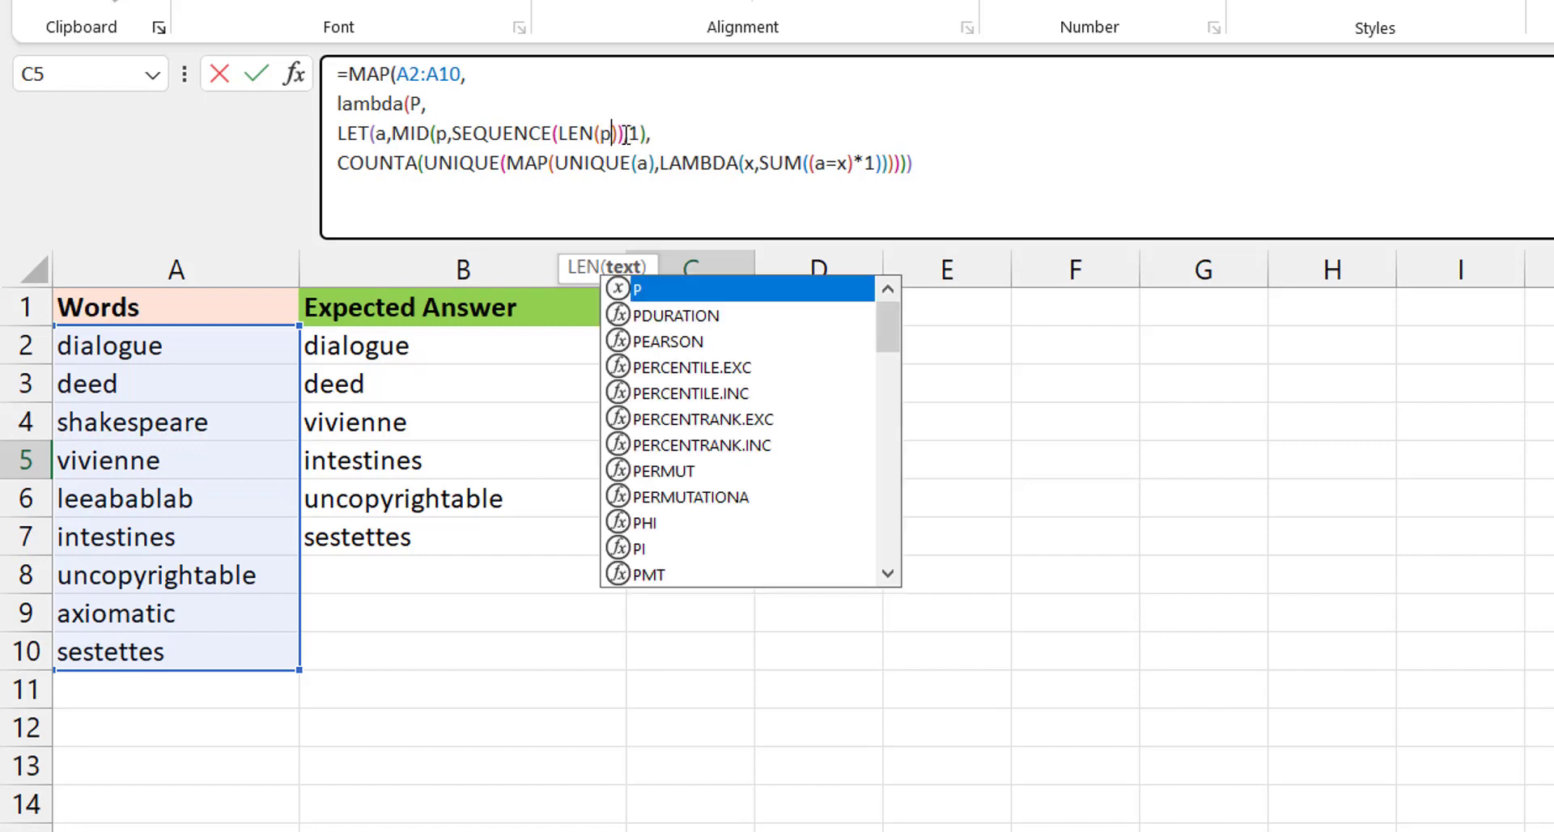
left_click(958, 166)
type("))")
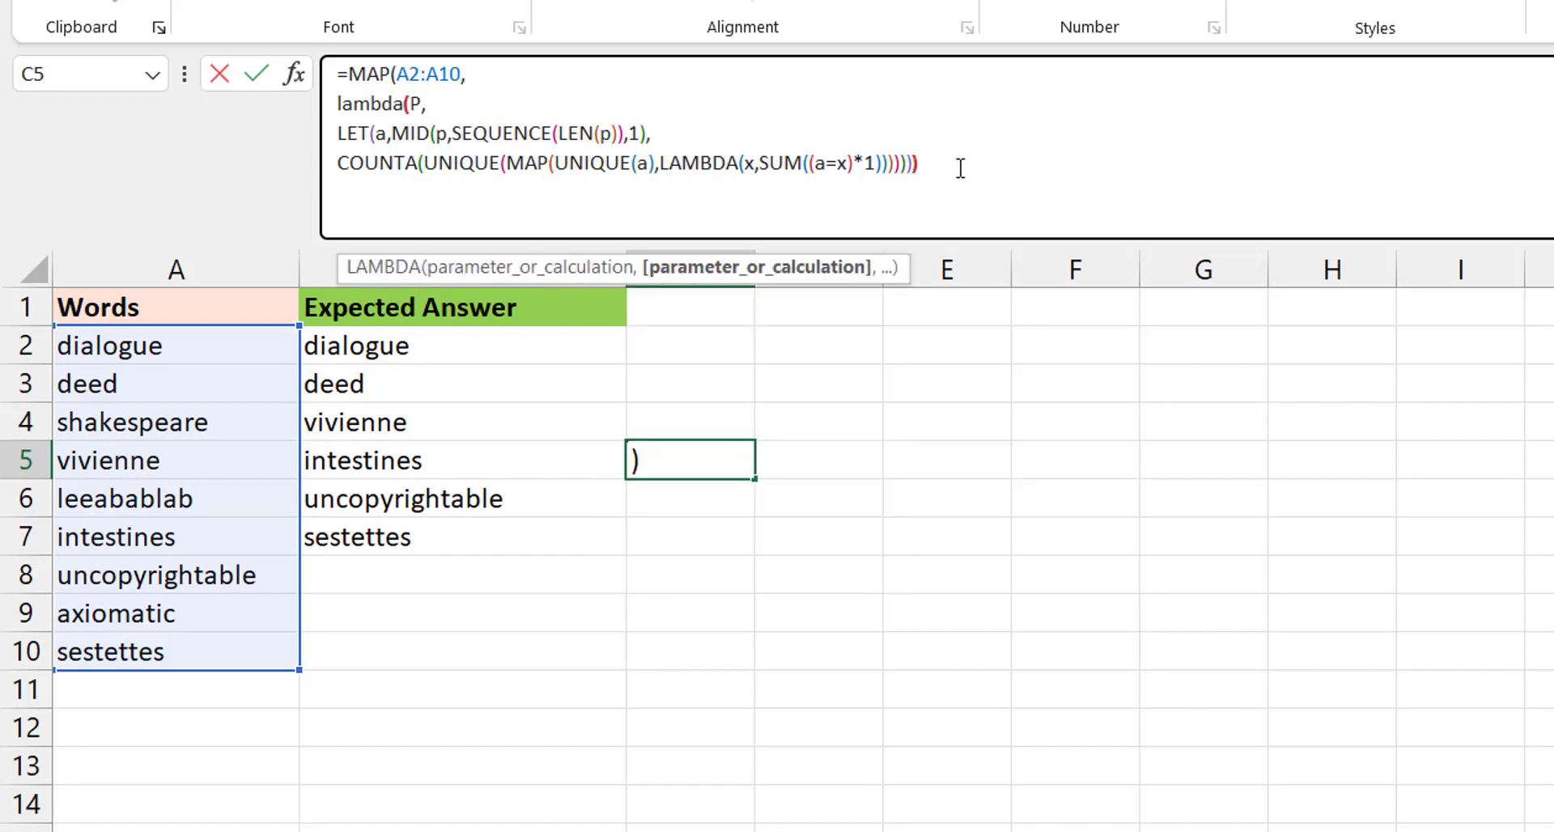
key("Return")
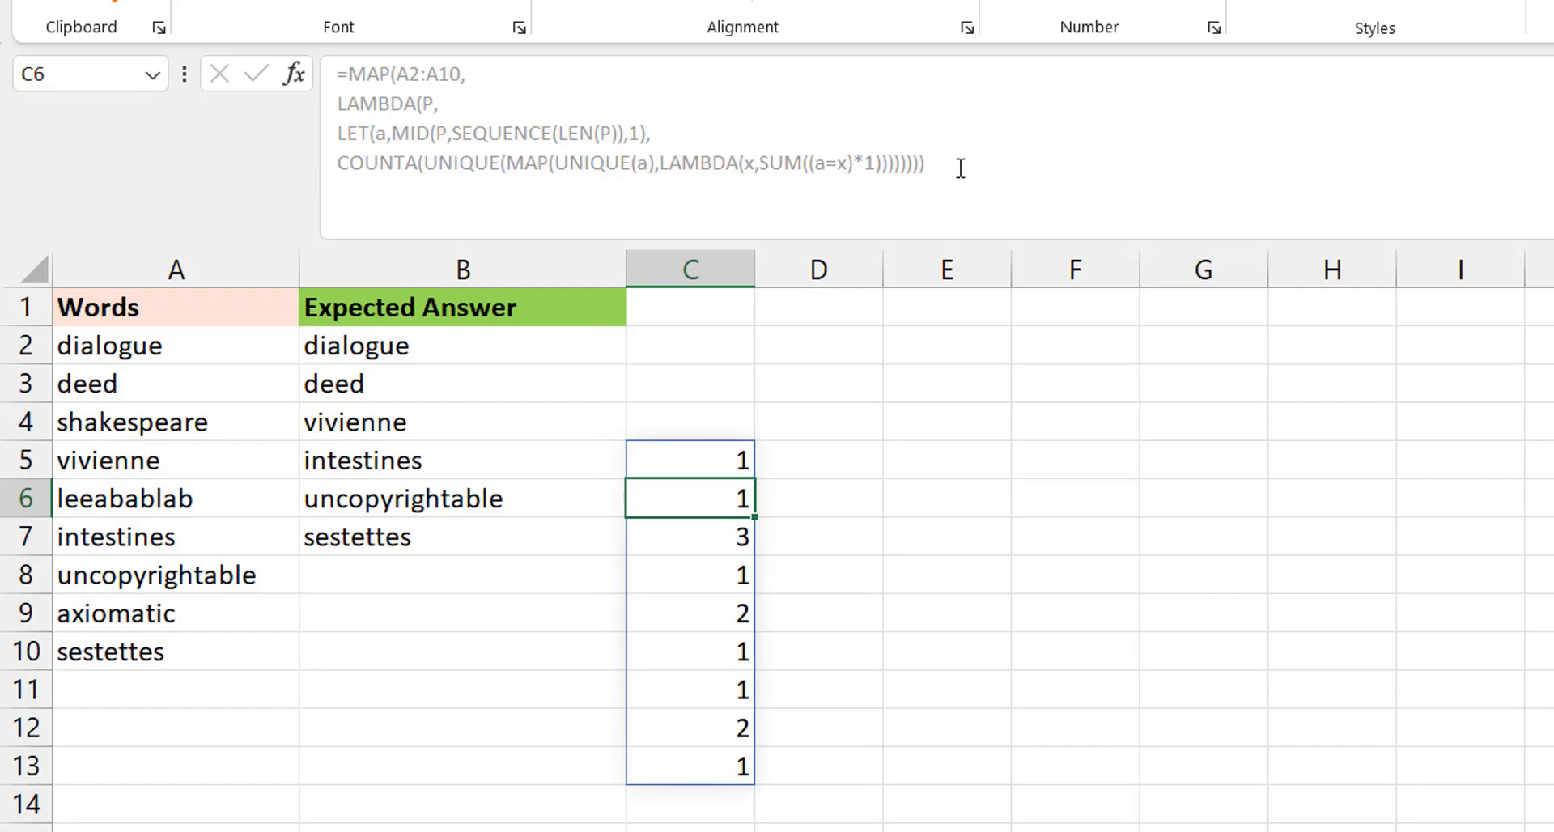
Step: Move the spilling formula from C5 to C2
key("Up")
key("ctrl+x")
key("Up")
key("Up")
key("Up")
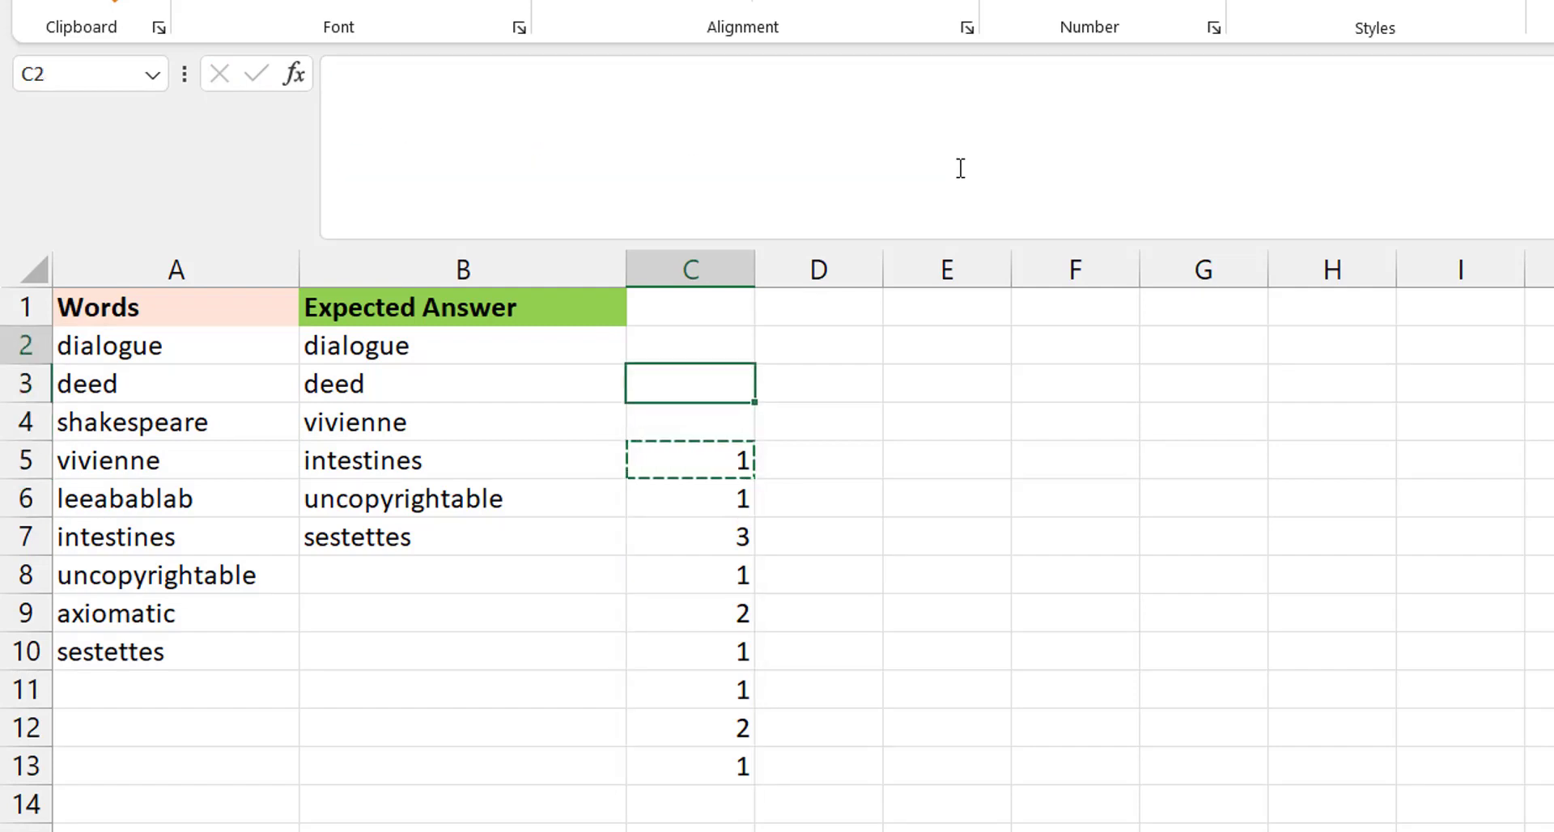
key("ctrl+v")
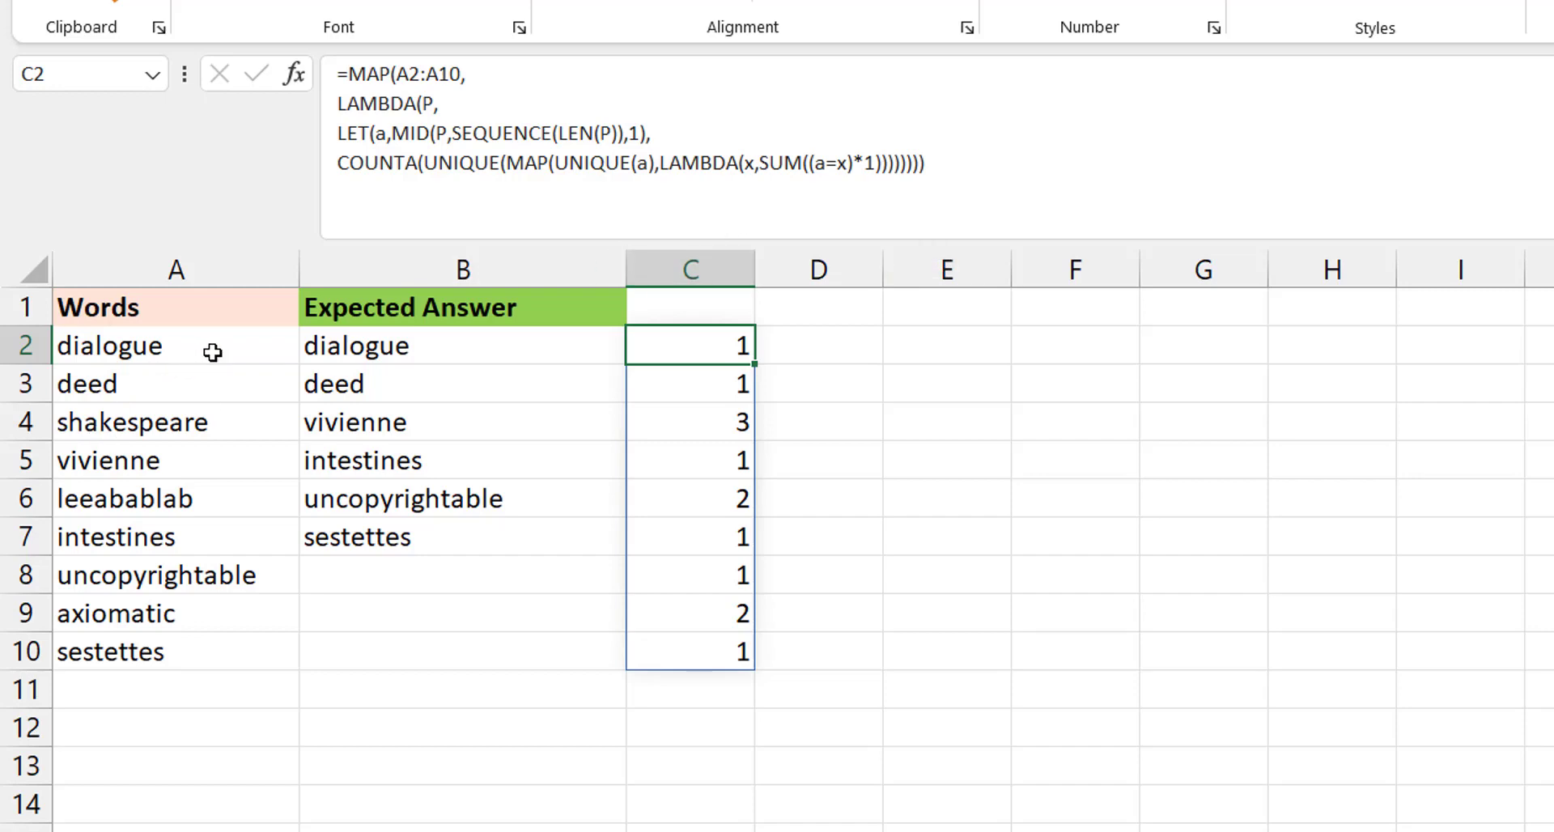
Step: Wrap C2's MAP formula in FILTER(A2:A10, …=1) to keep only words with one distinct count
left_click_drag(211, 350, 245, 671)
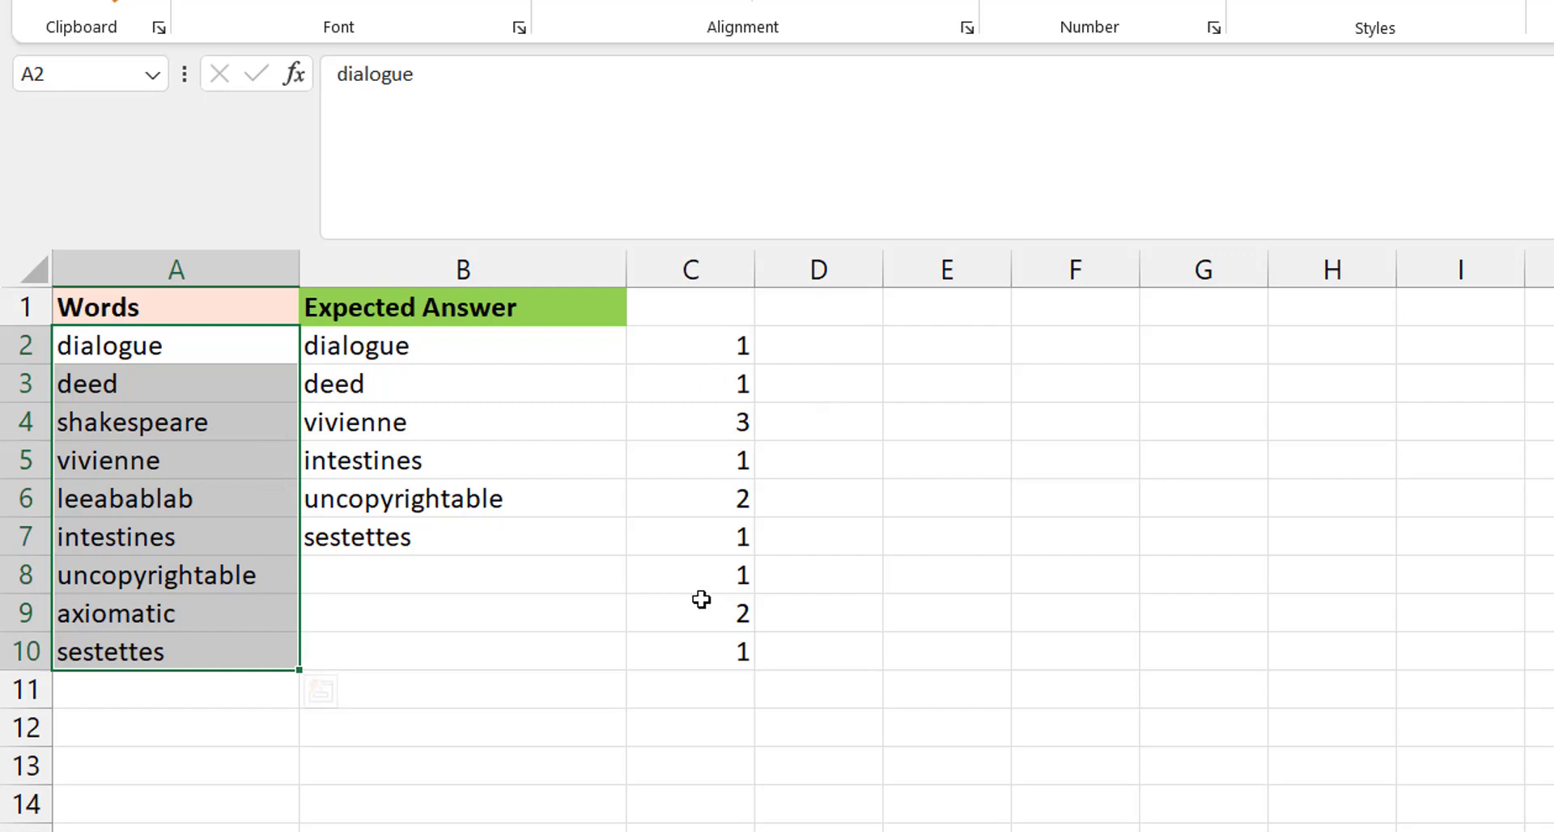
left_click(722, 352)
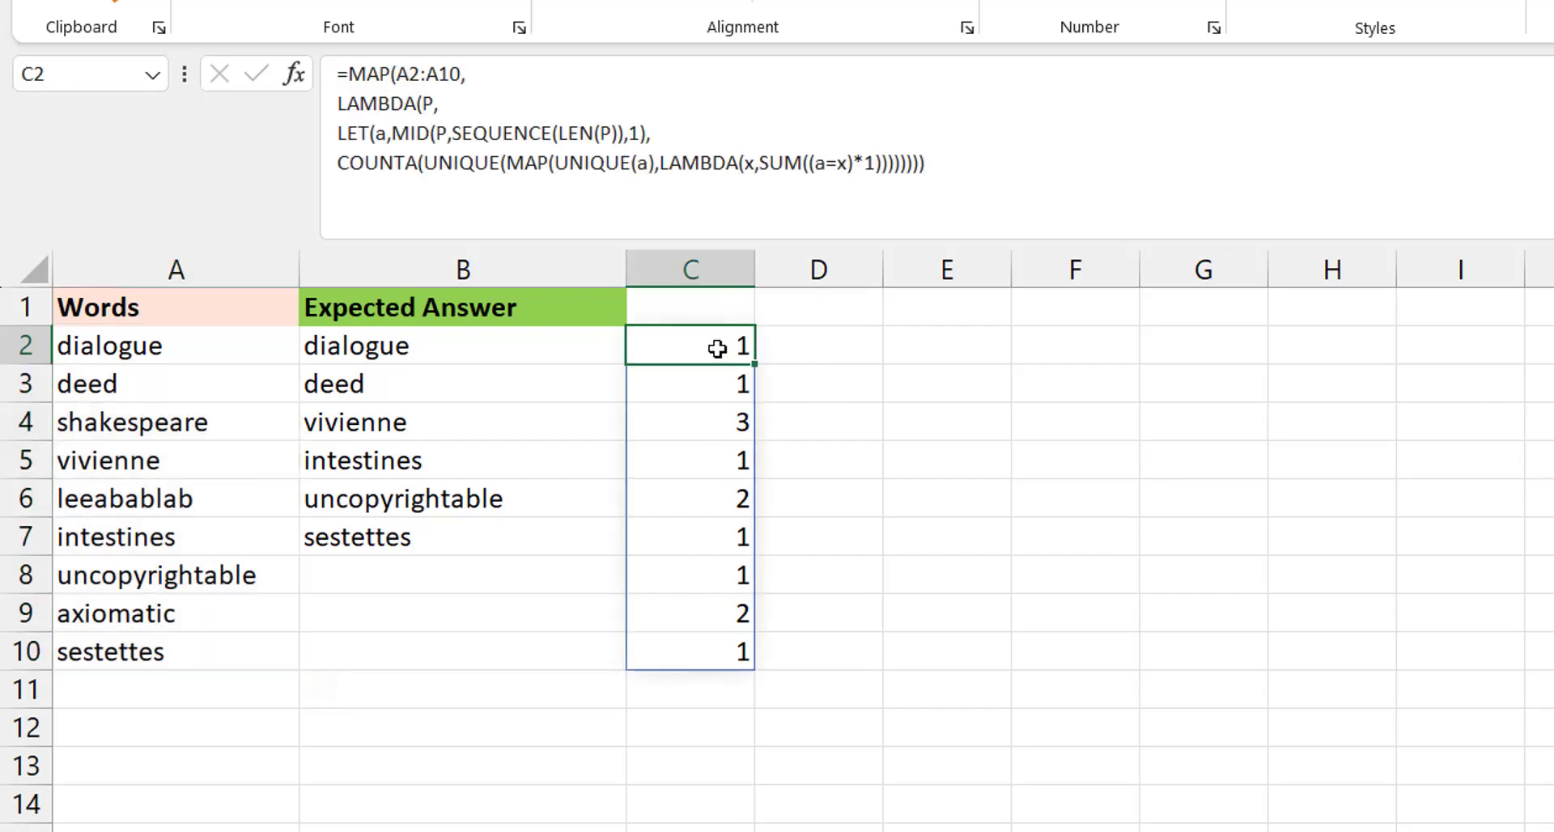
left_click(349, 77)
type("Filter")
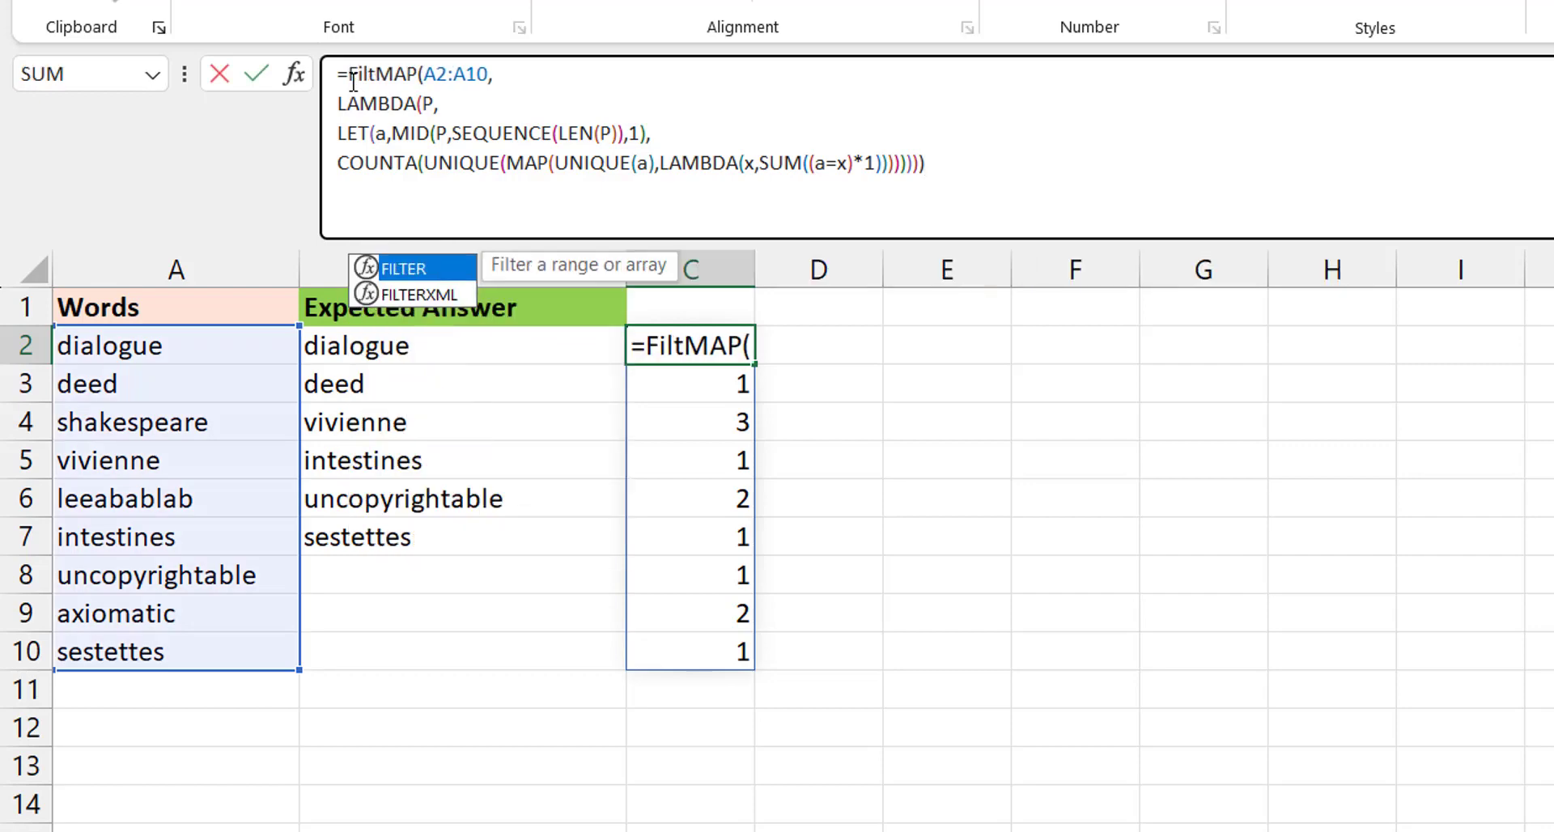
key("Tab")
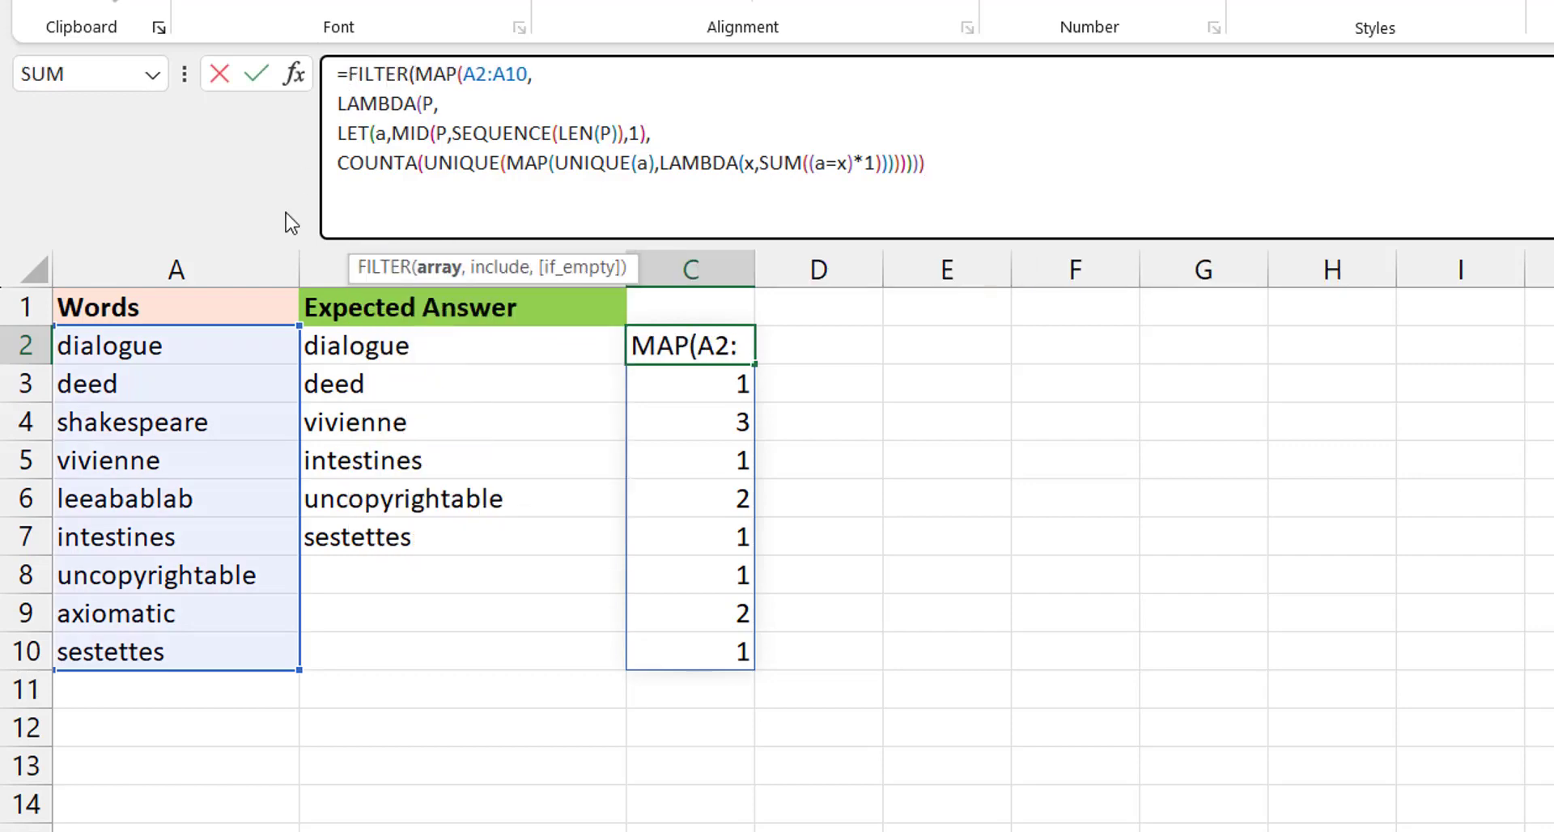
left_click(215, 346)
key("ctrl+shift+Down")
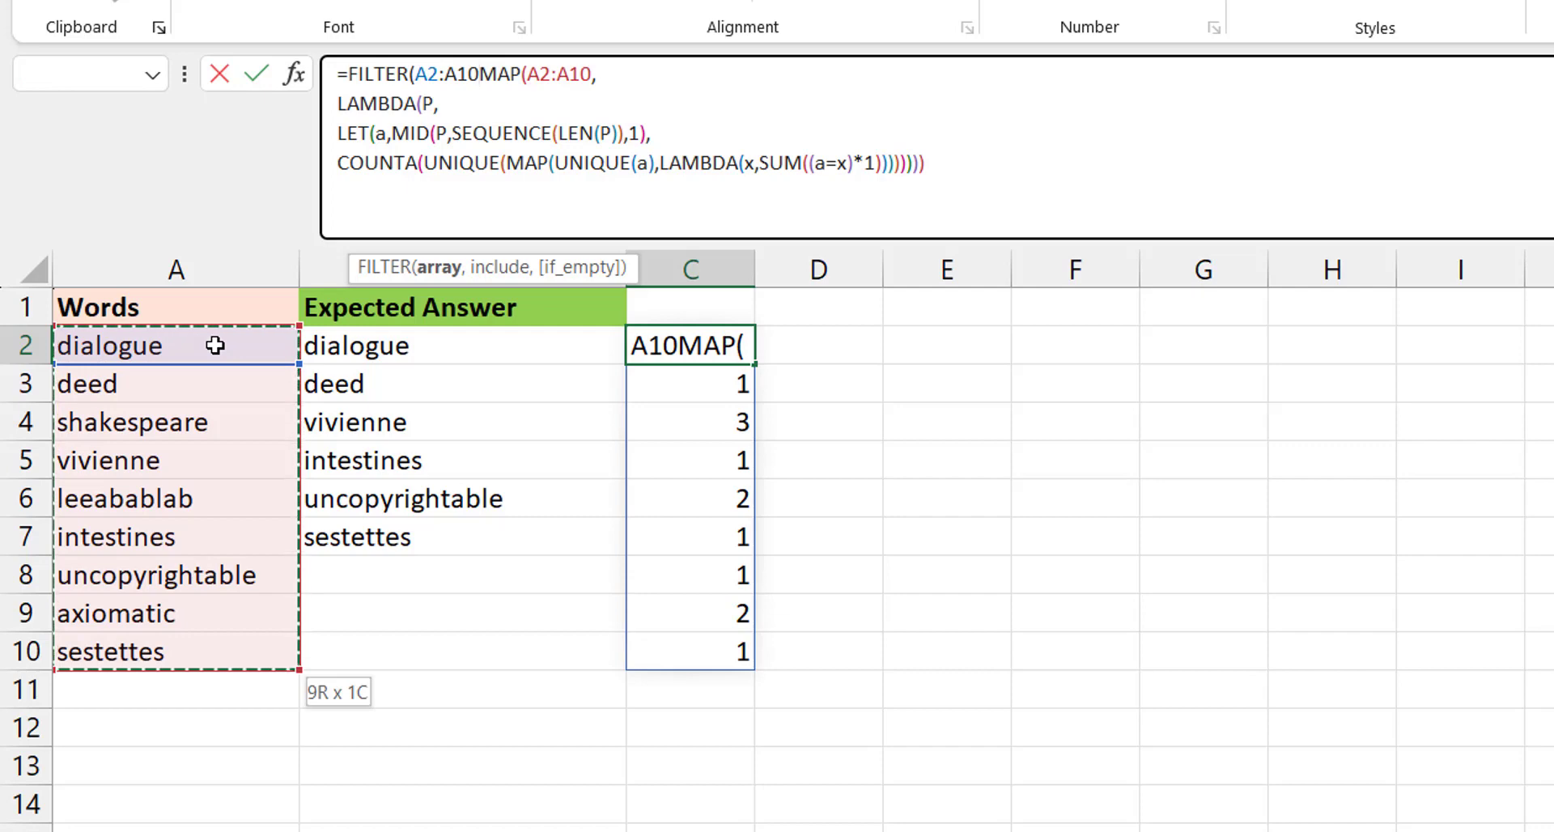
type(",")
key("alt+Return")
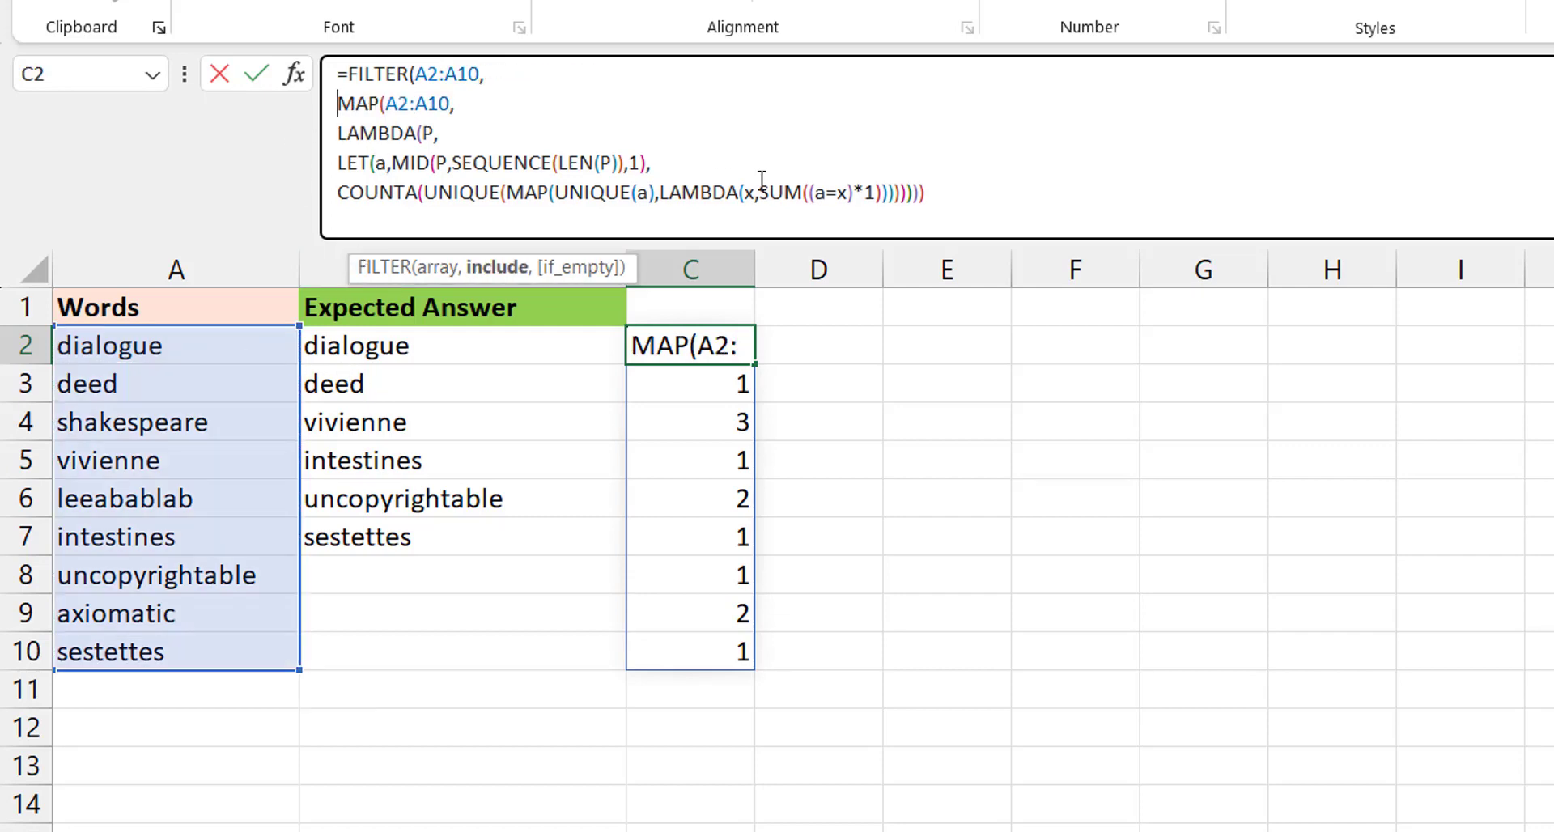
left_click(956, 193)
type("=1")
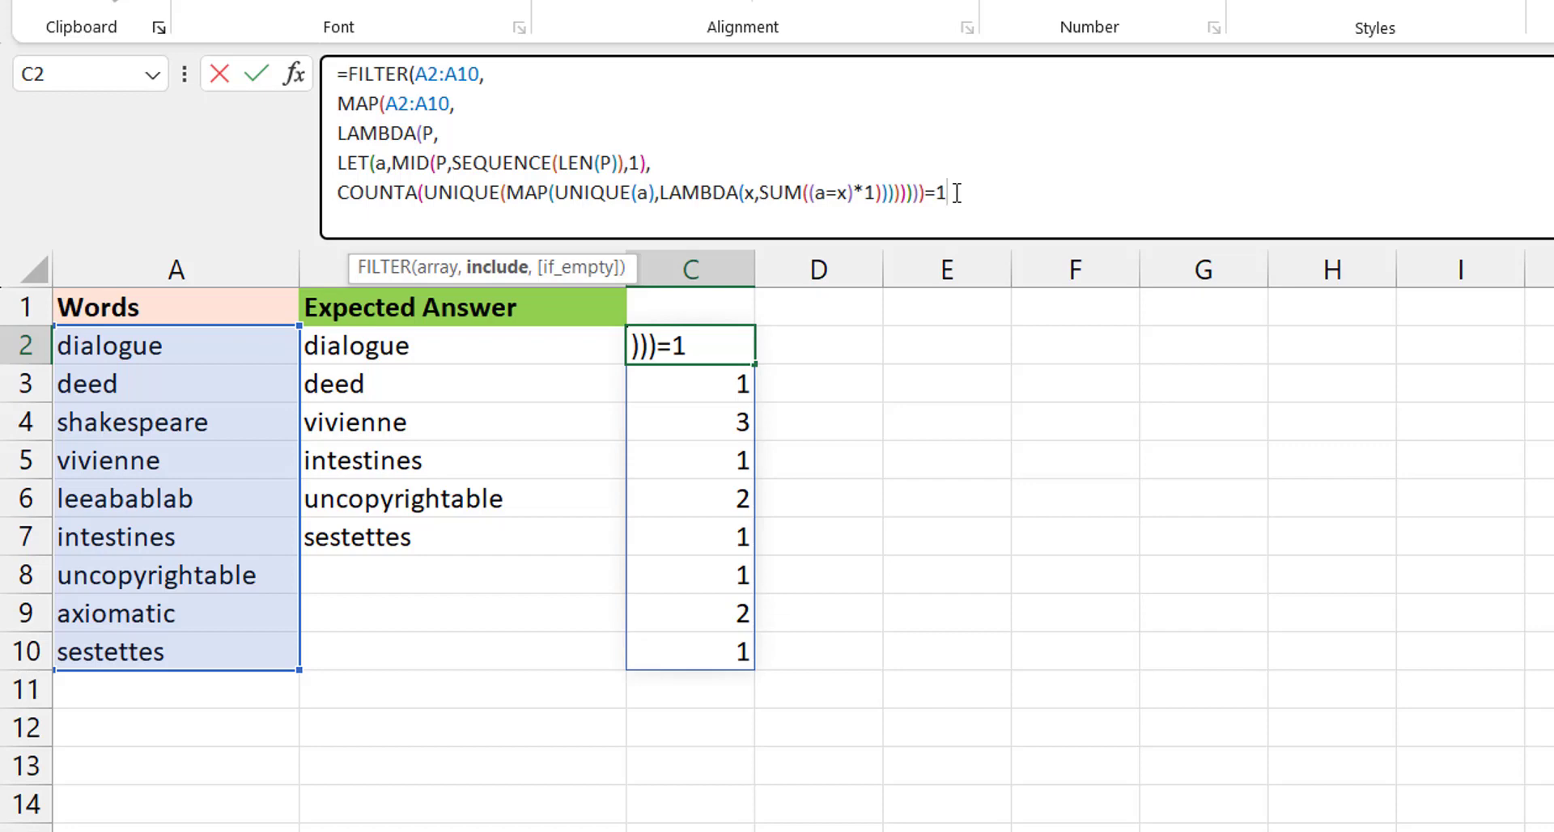
type(")")
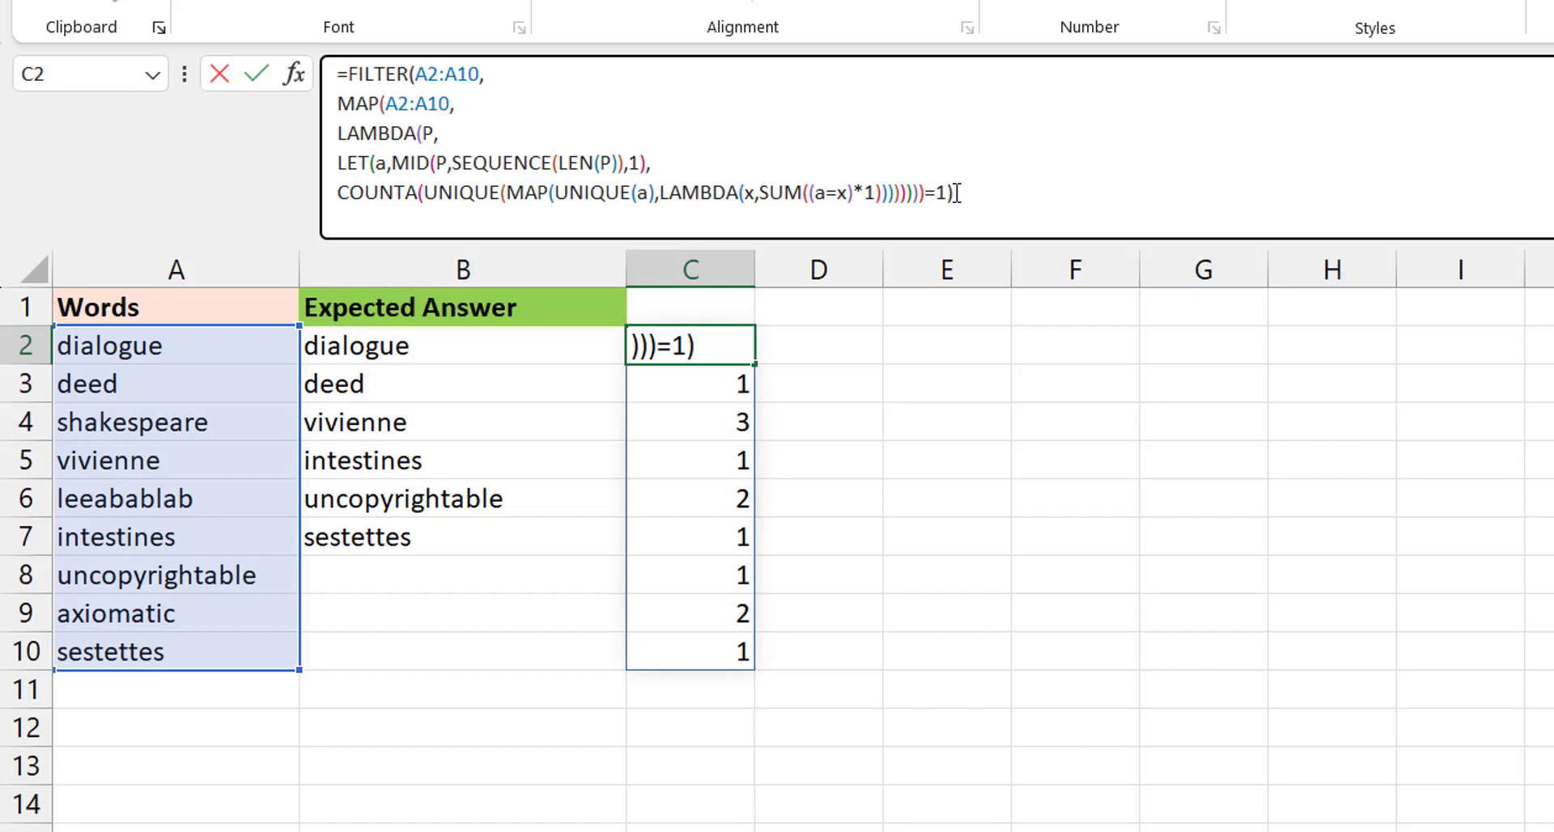
key("ctrl+Return")
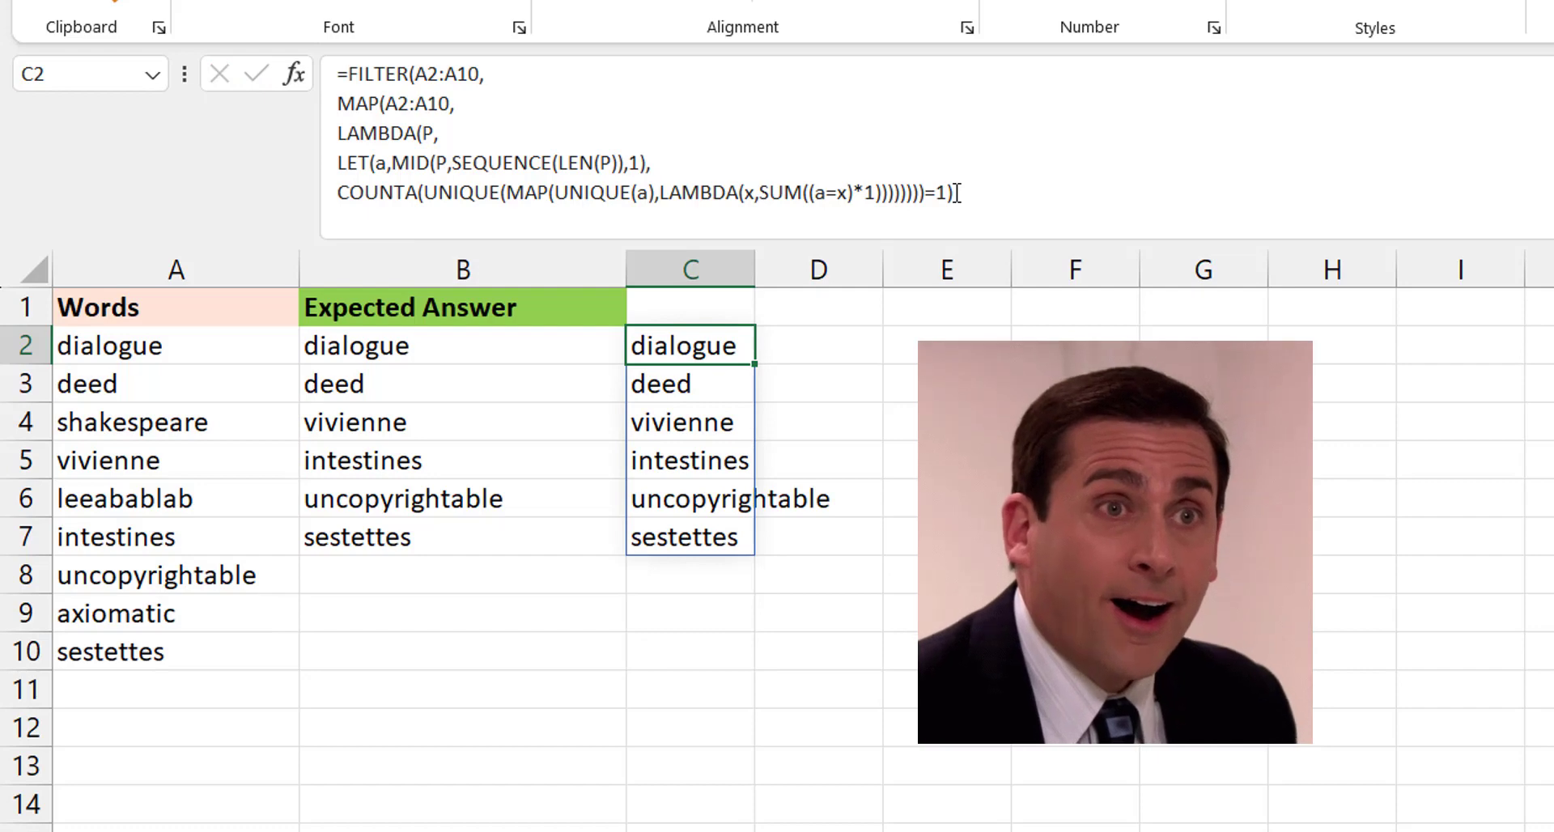